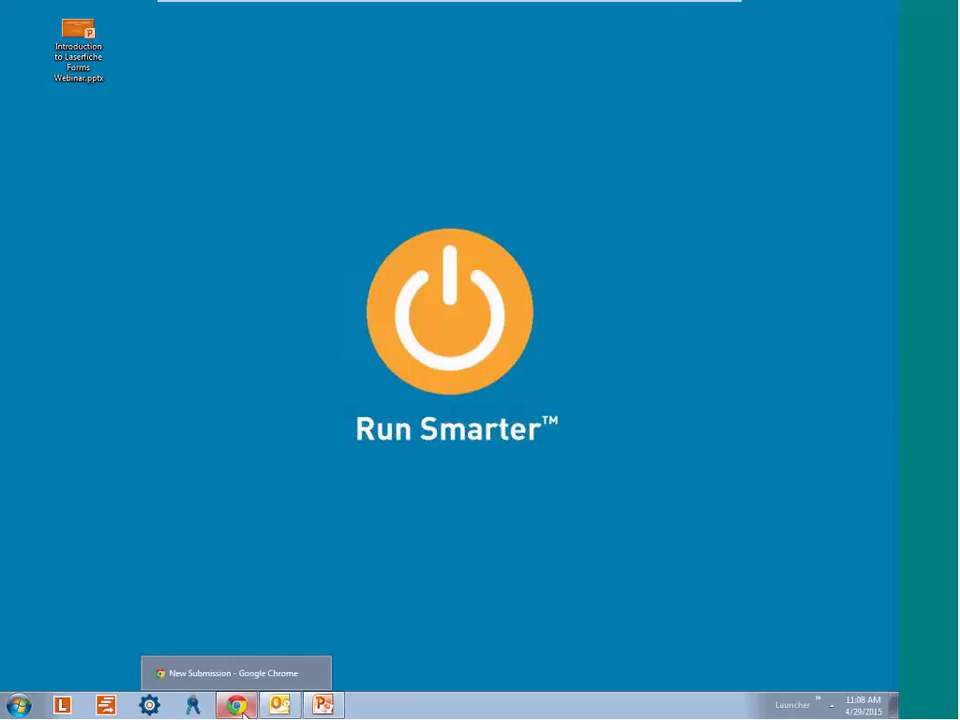
Bring the browser with the Order Request Form forward and reload the page.
left_click(242, 712)
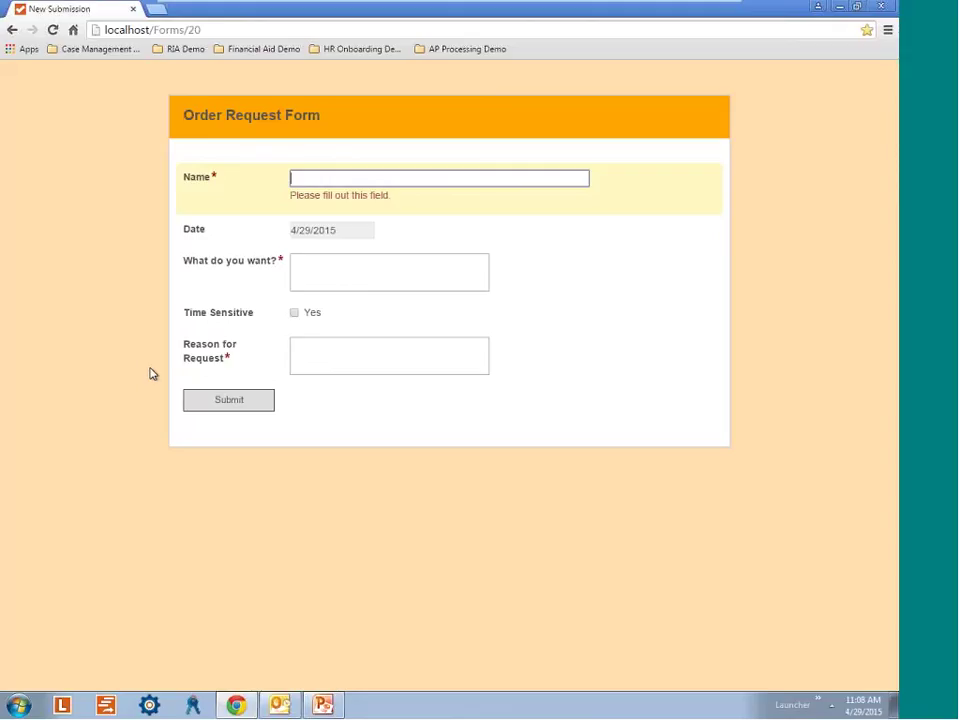
key("F5")
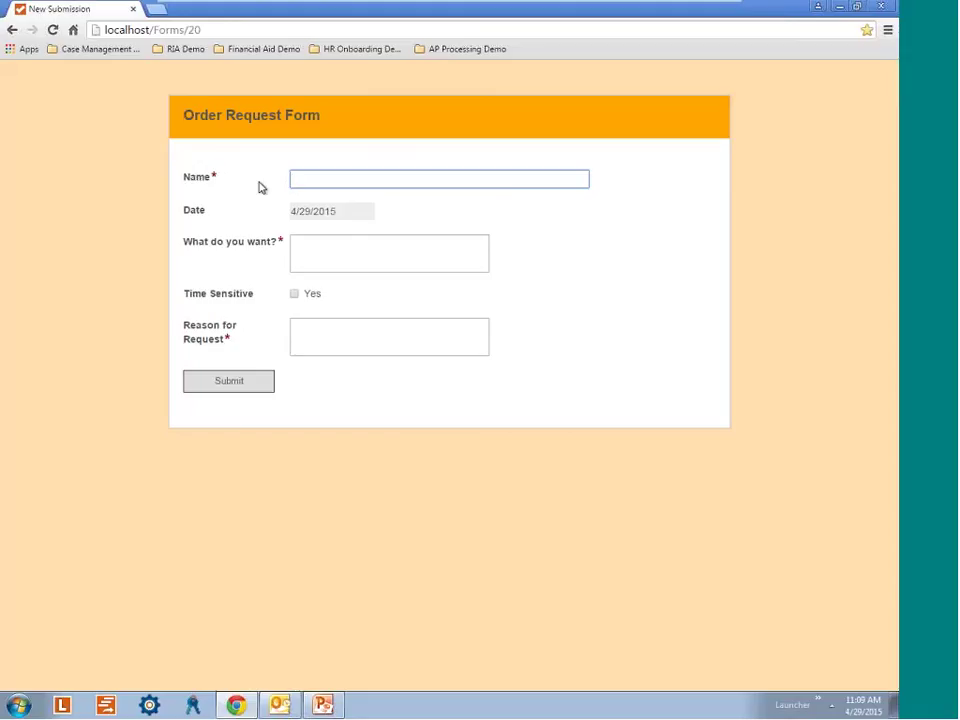
Enter the requester's name via autocomplete and 'Office Chair' under What do you want?
type("Kaitlyn C")
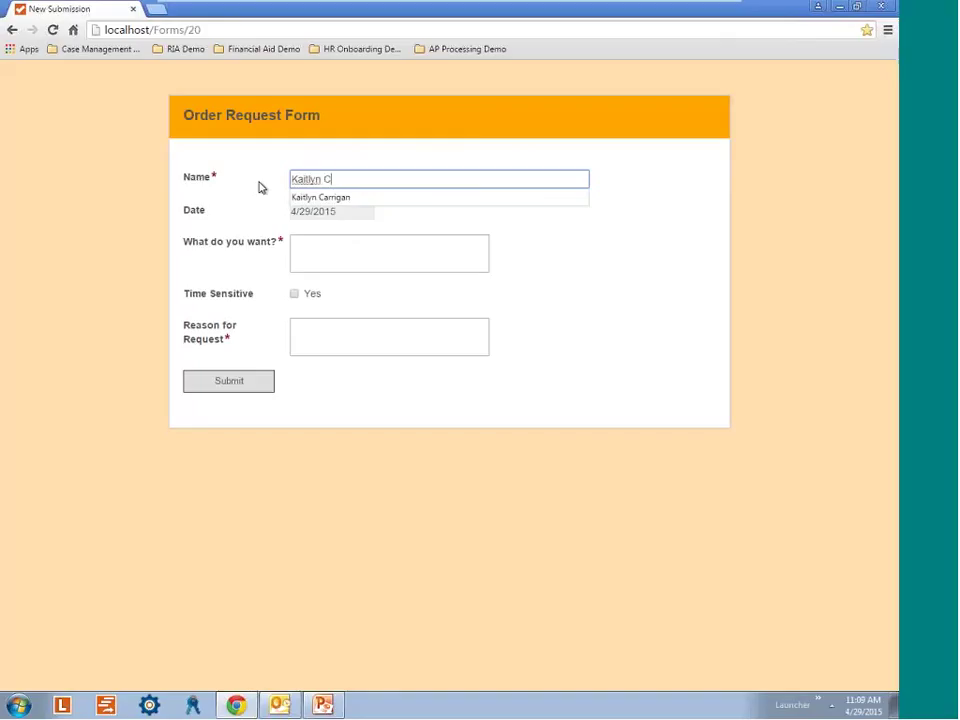
left_click(322, 197)
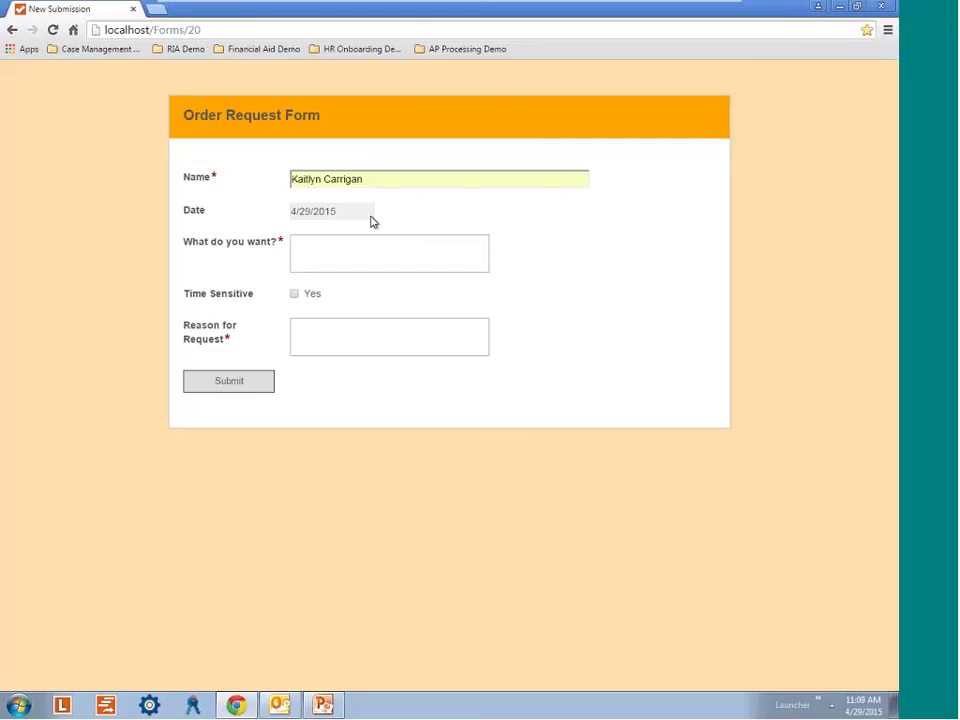
left_click(355, 253)
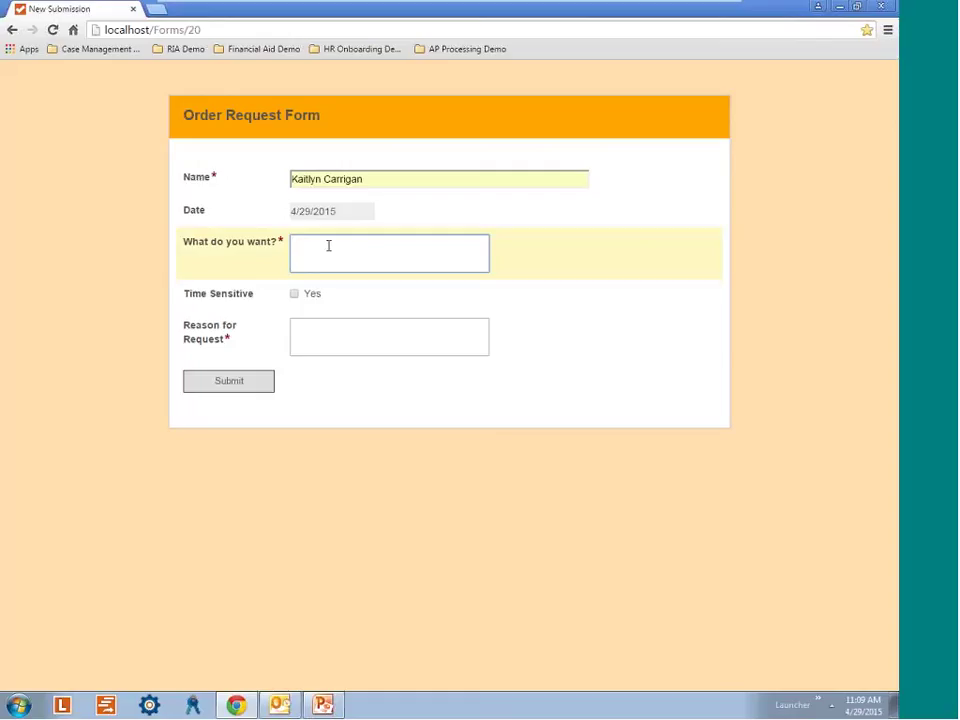
type("Office Chair")
Mark the request Time Sensitive, needed by 5/6/2015, with reason 'Mine broke'.
left_click(295, 297)
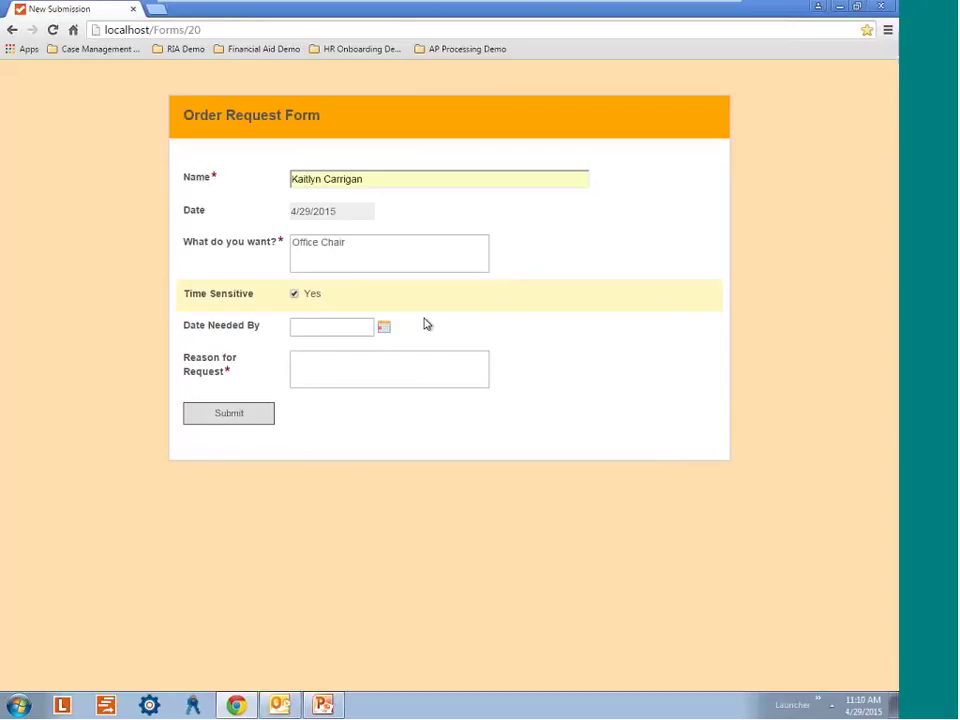
left_click(384, 329)
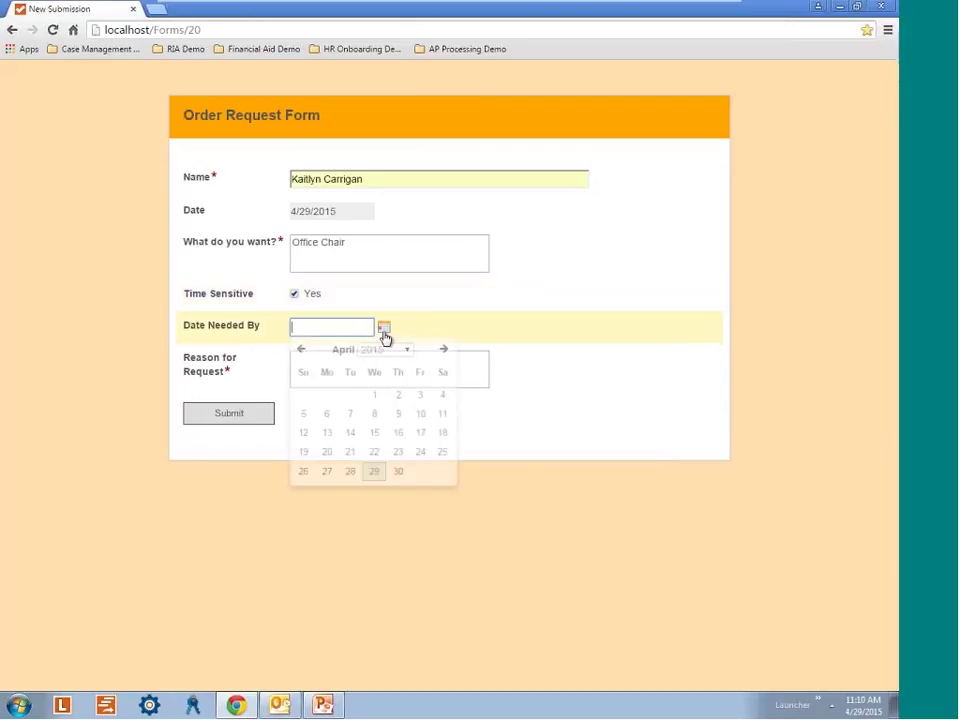
left_click(444, 350)
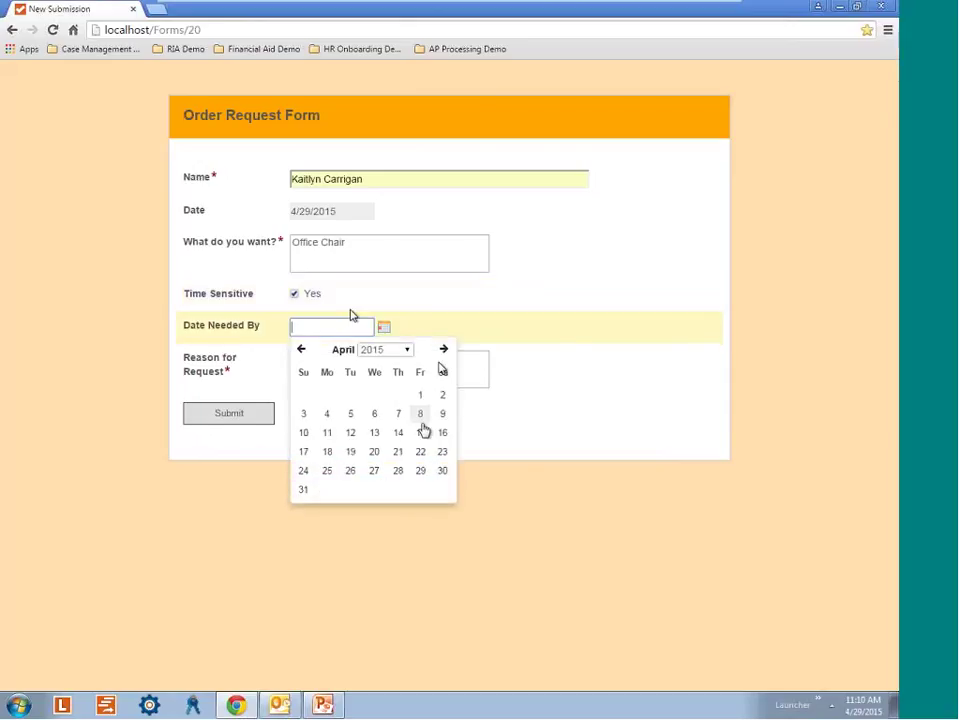
left_click(377, 412)
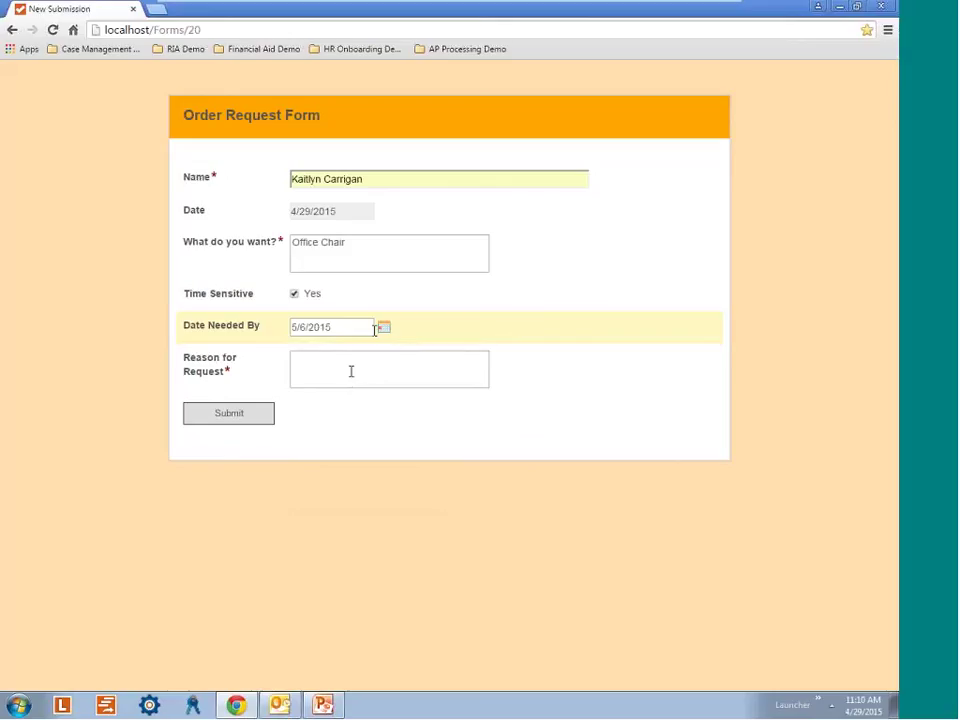
left_click(349, 371)
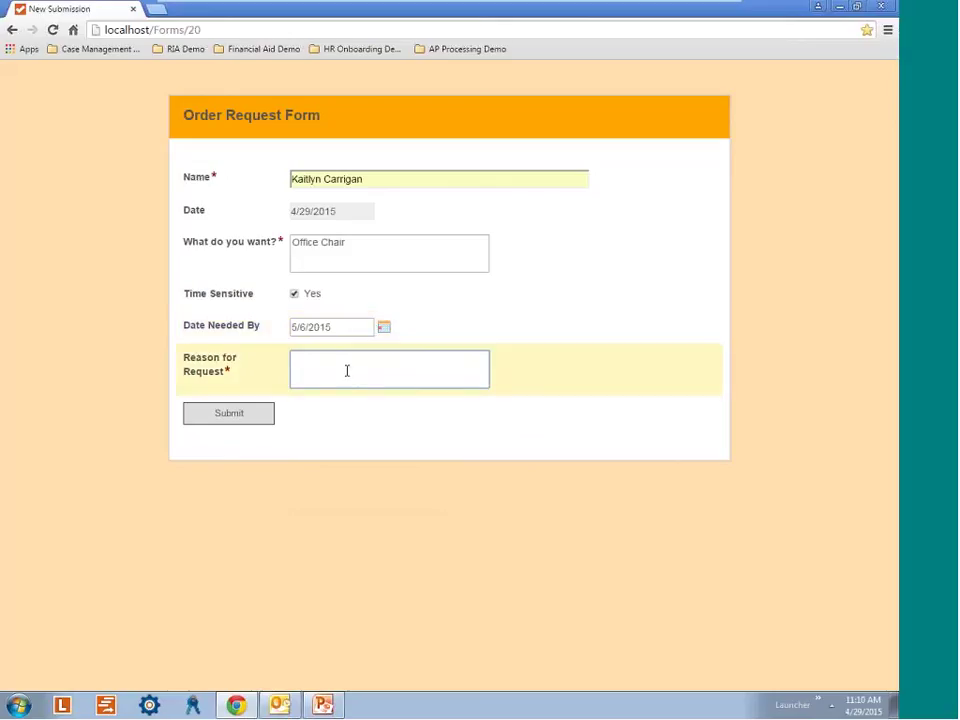
type("Mine broke")
Submit the completed Office Chair order request.
left_click(247, 424)
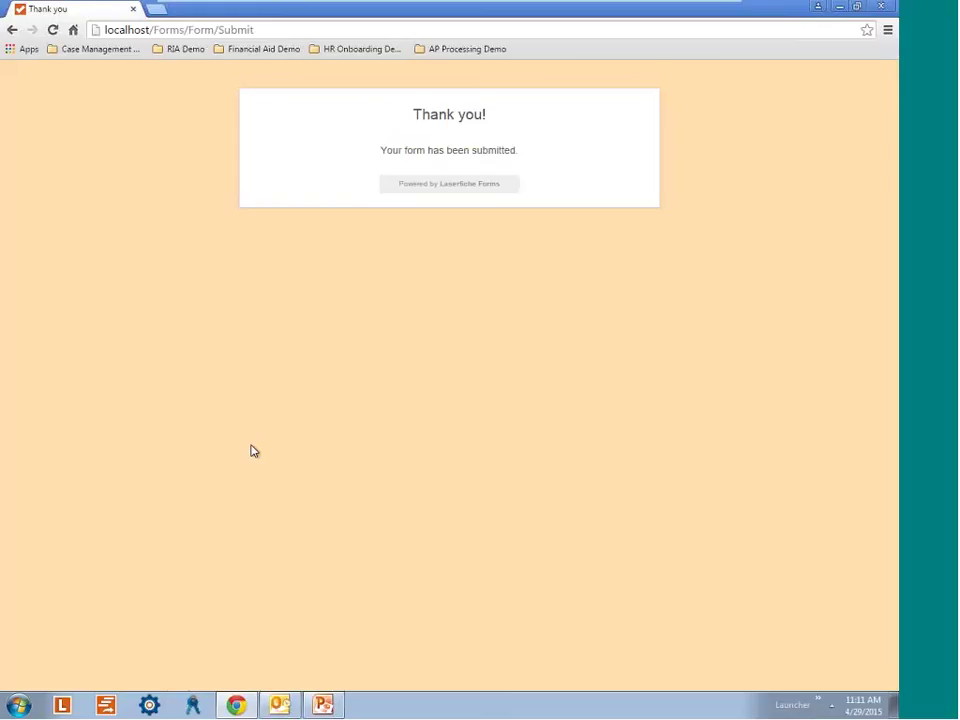
Switch to Outlook and open the 11:11 AM new order request notification email.
left_click(281, 707)
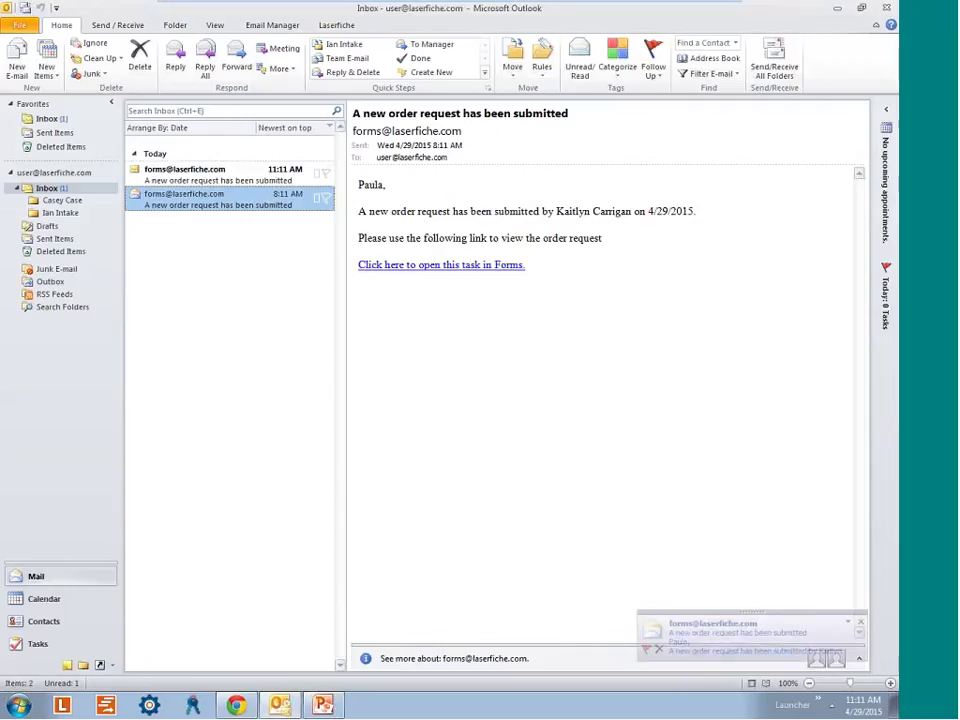
left_click(215, 174)
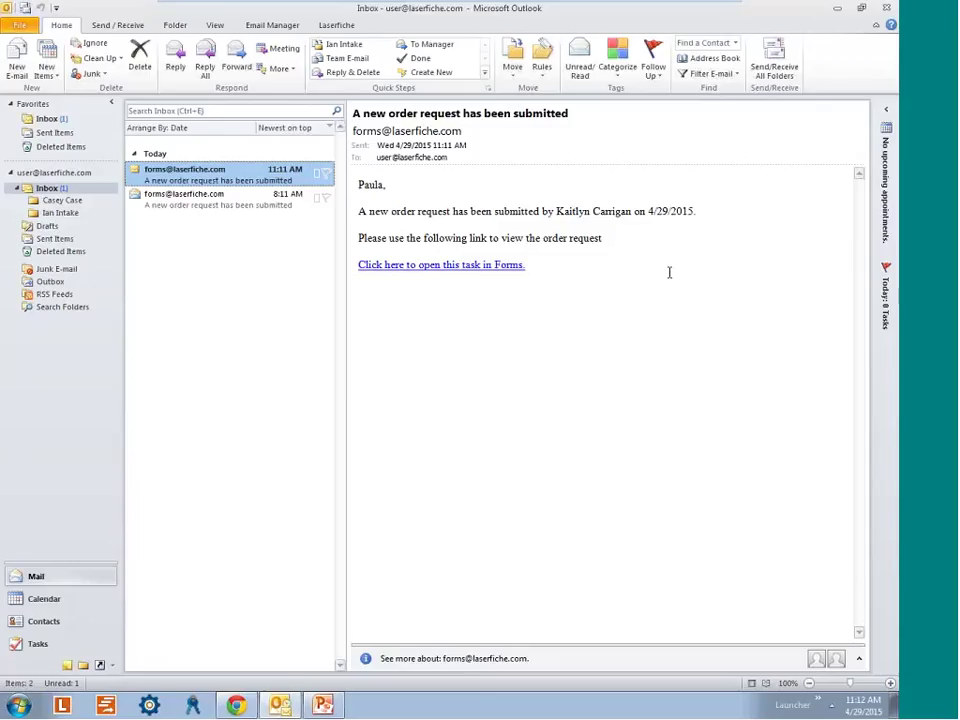
Follow the email's 'Click here to open this task in Forms.' link.
left_click(420, 268)
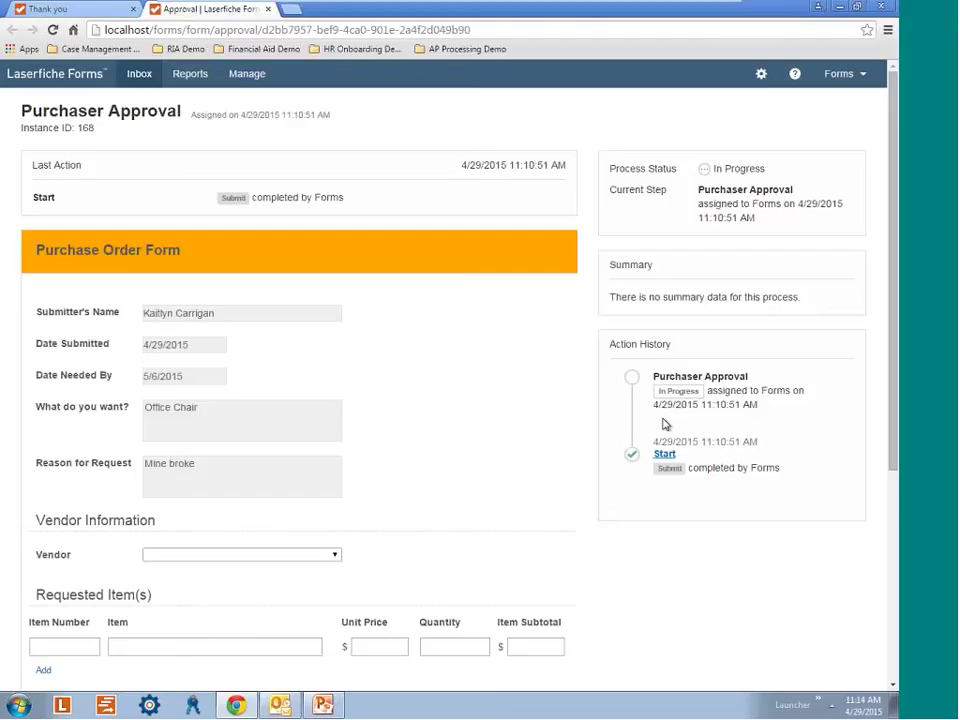
scroll(456, 332, "down", 2)
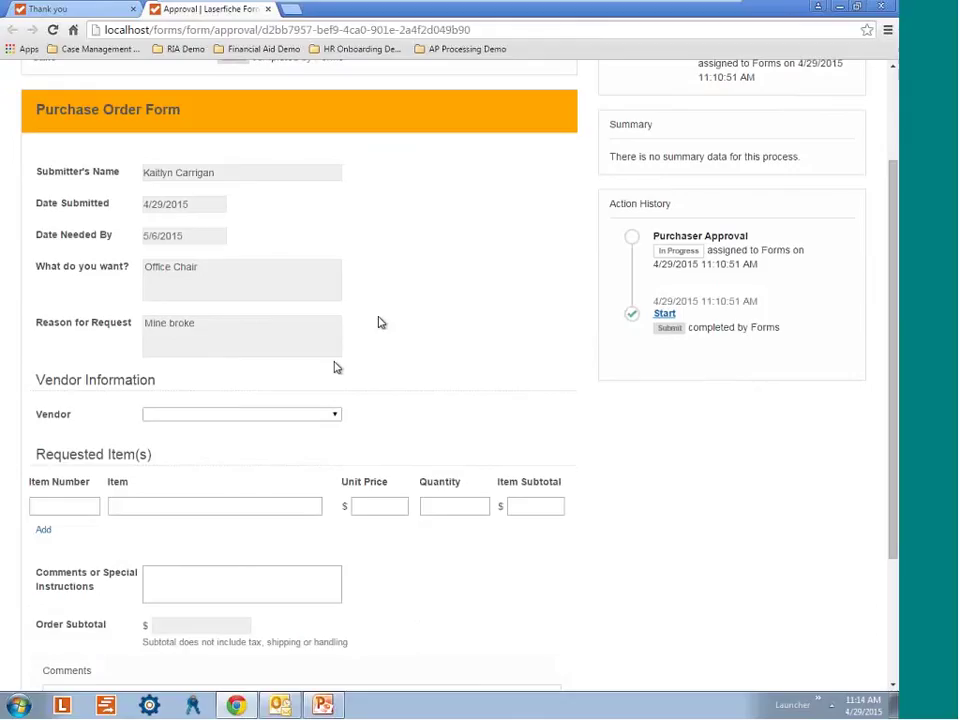
left_click(285, 336)
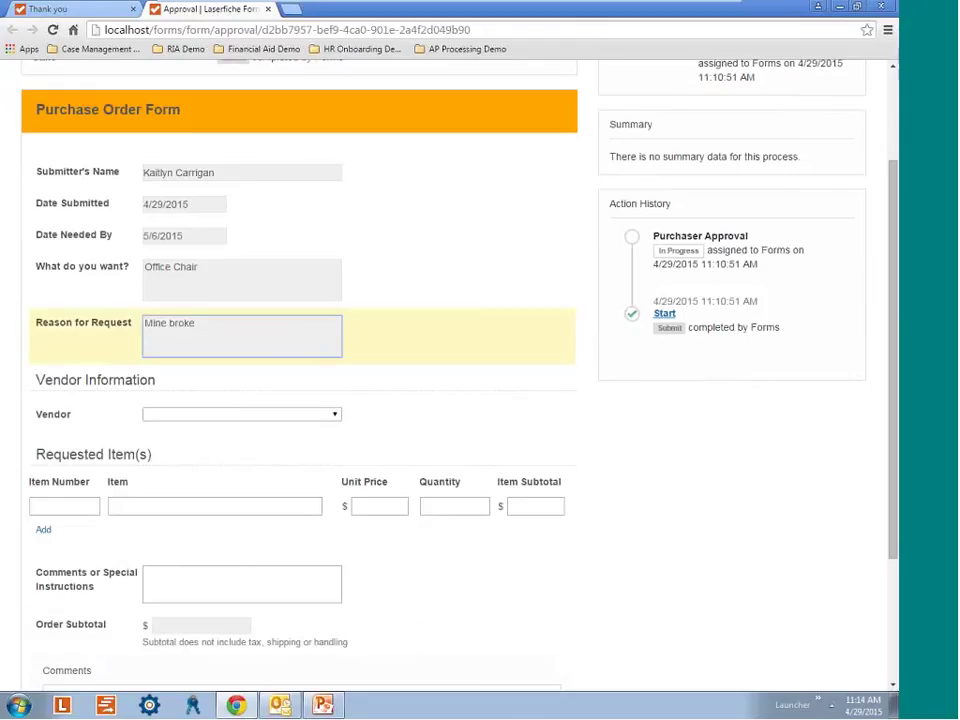
left_click(317, 213)
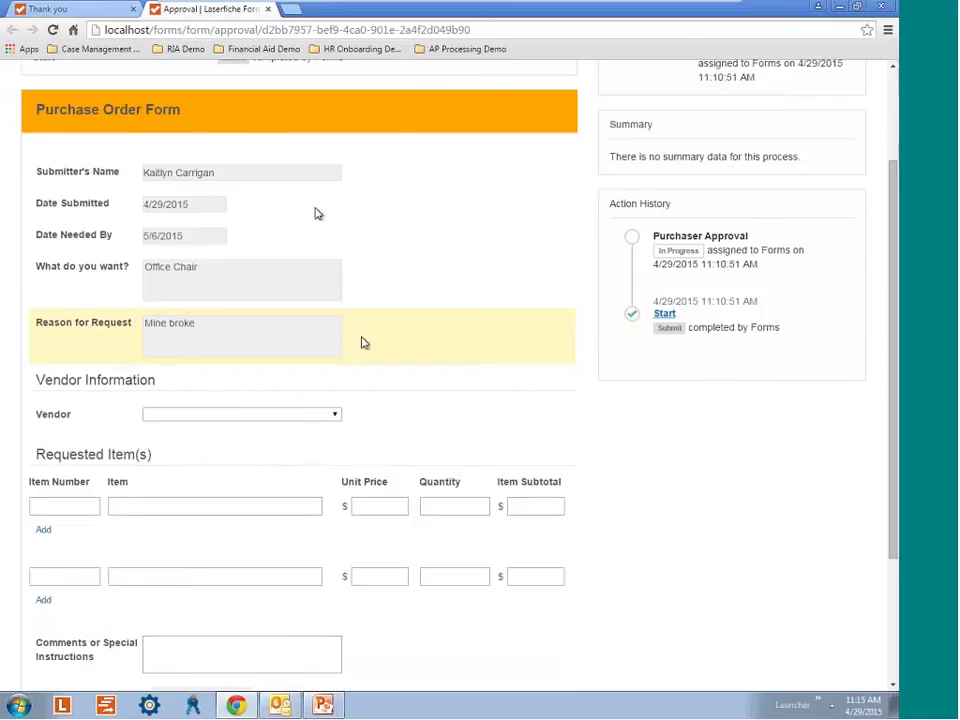
scroll(315, 212, "up", 2)
scroll(465, 405, "down", 3)
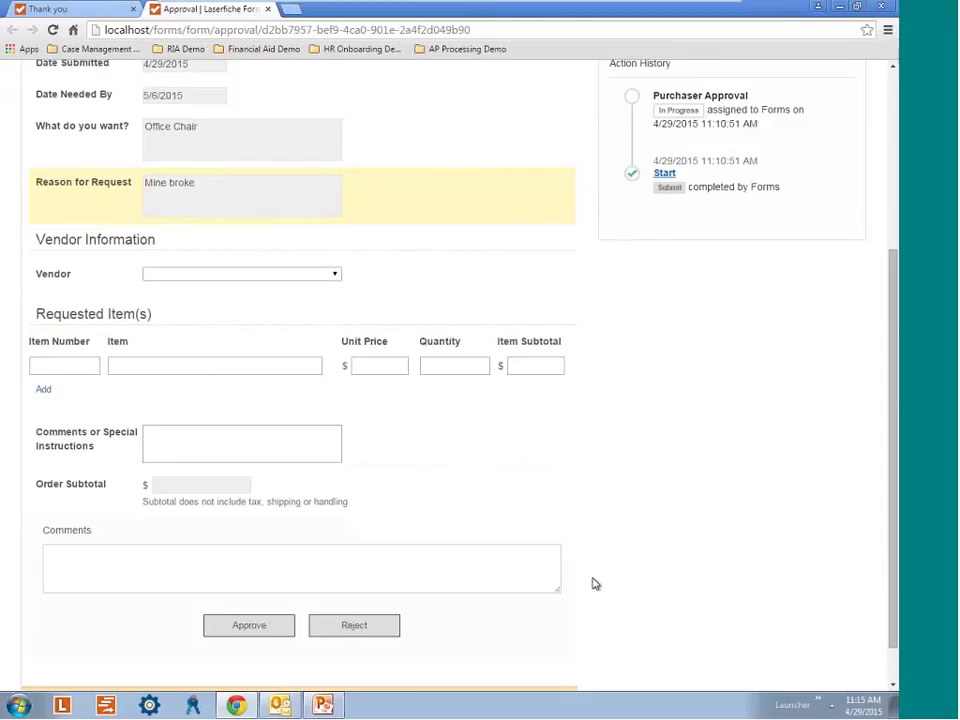
Select OfficeFiche from the Vendor list so its address fills in automatically.
left_click(309, 275)
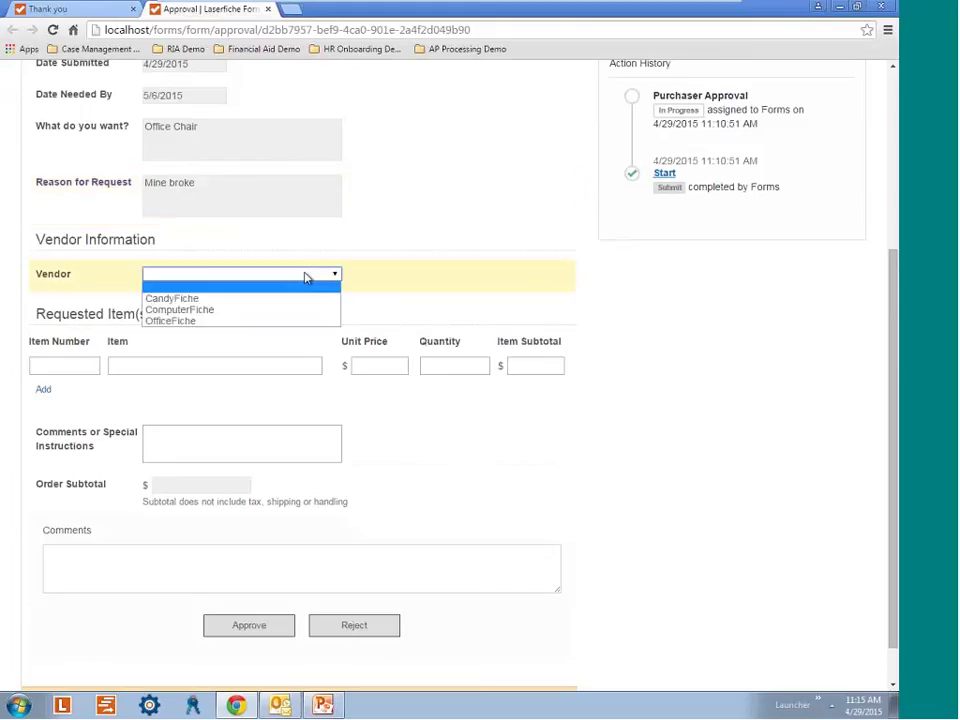
left_click(224, 320)
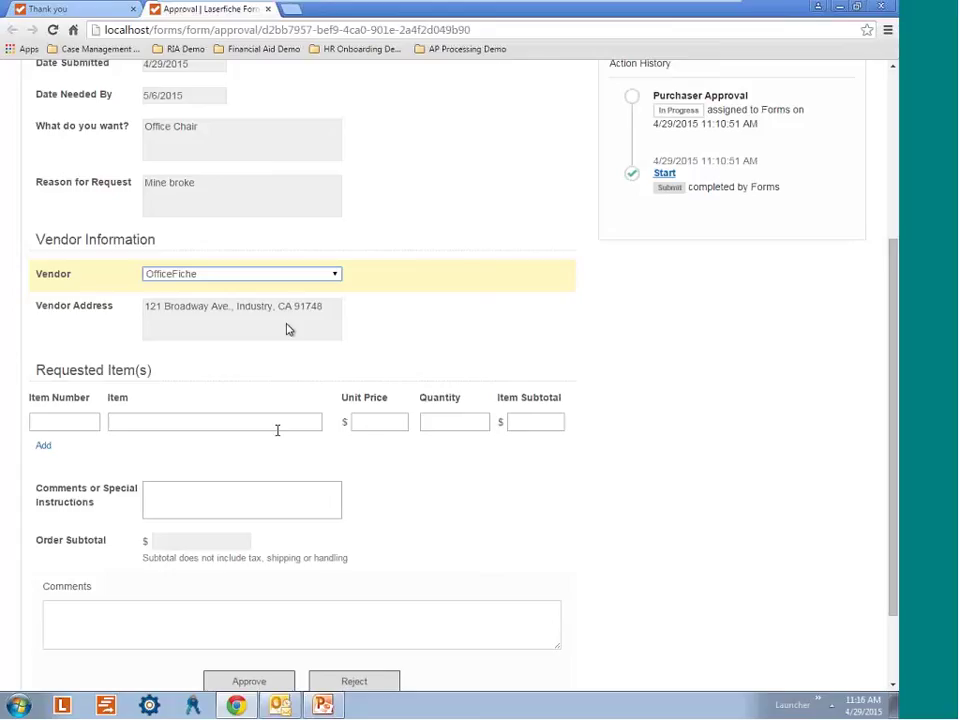
scroll(300, 431, "up", 1)
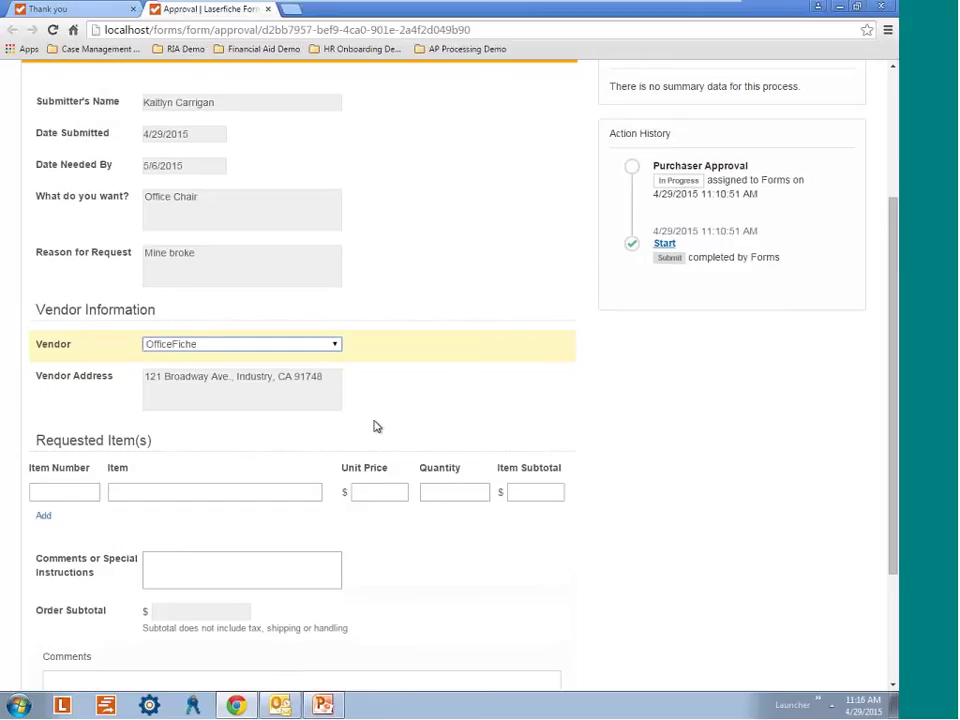
scroll(324, 444, "down", 3)
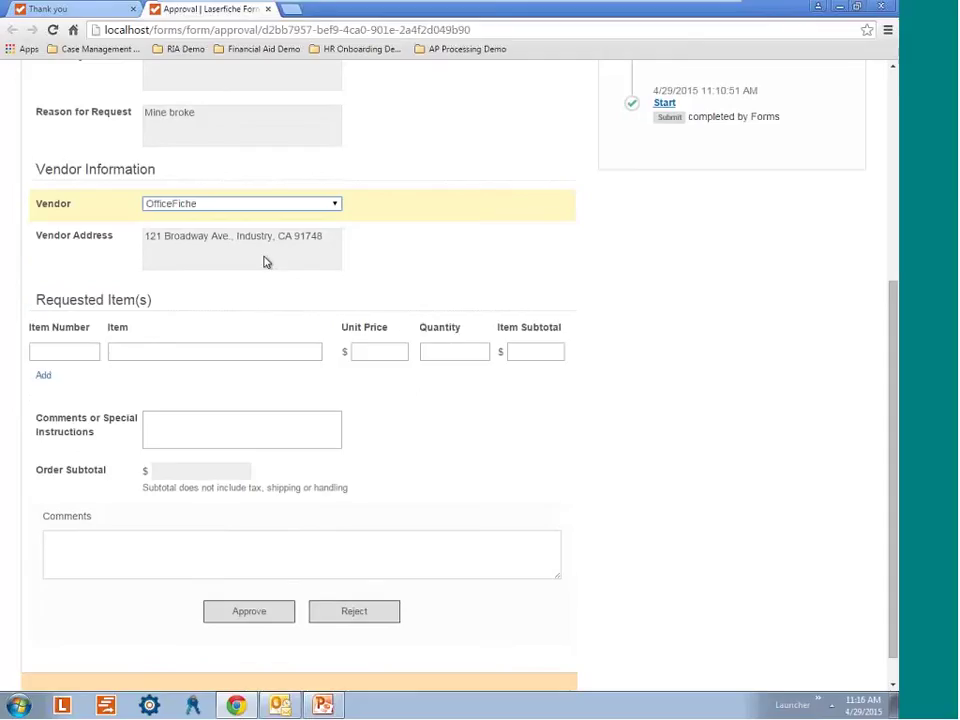
Enter the first item: number 3456, Office chair, unit price 987, quantity 6.
left_click(82, 353)
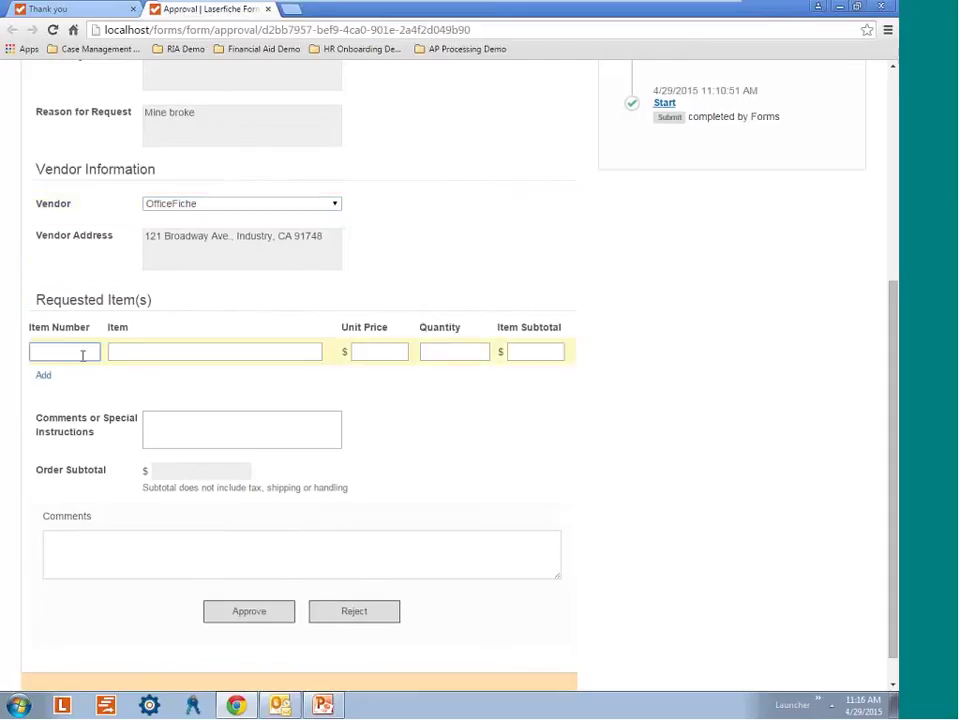
type("3456")
left_click(175, 352)
type("Of")
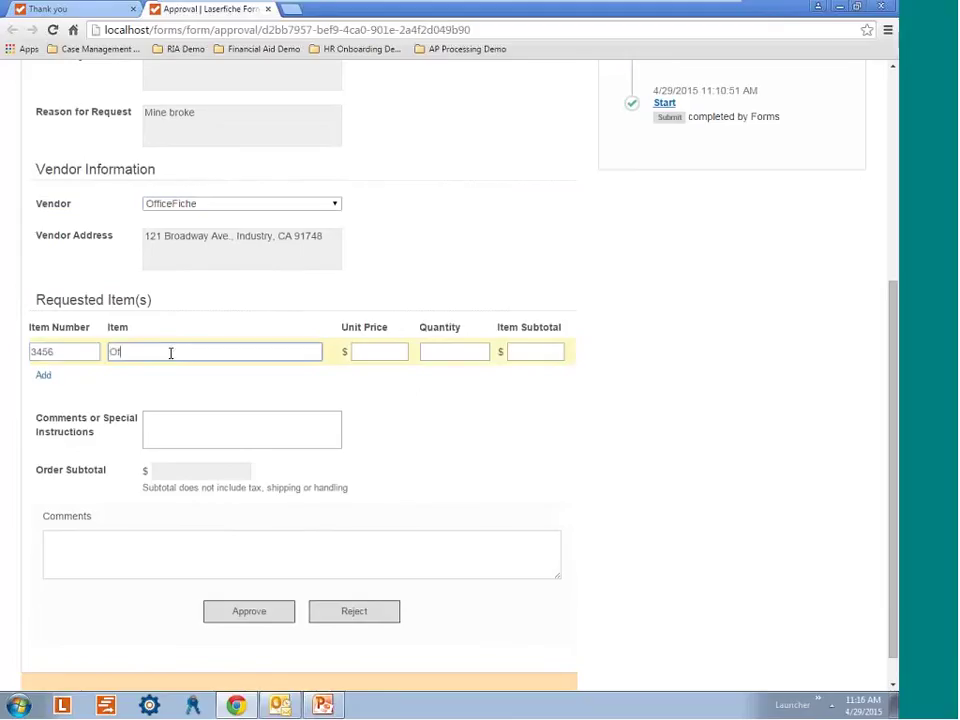
type("fice chair")
key("Tab")
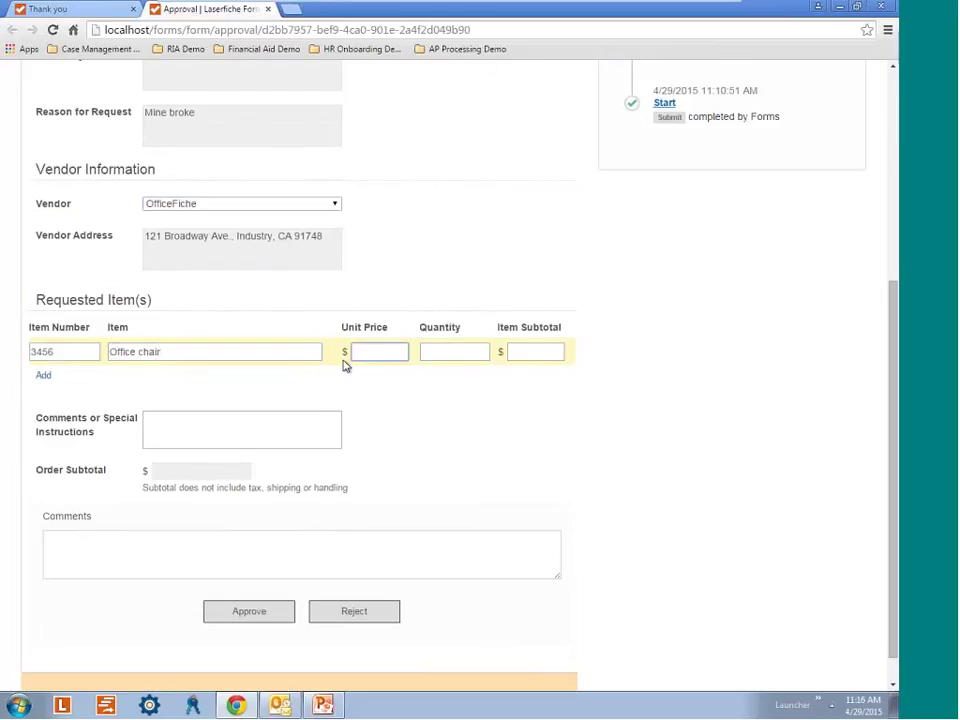
type("987")
key("Tab")
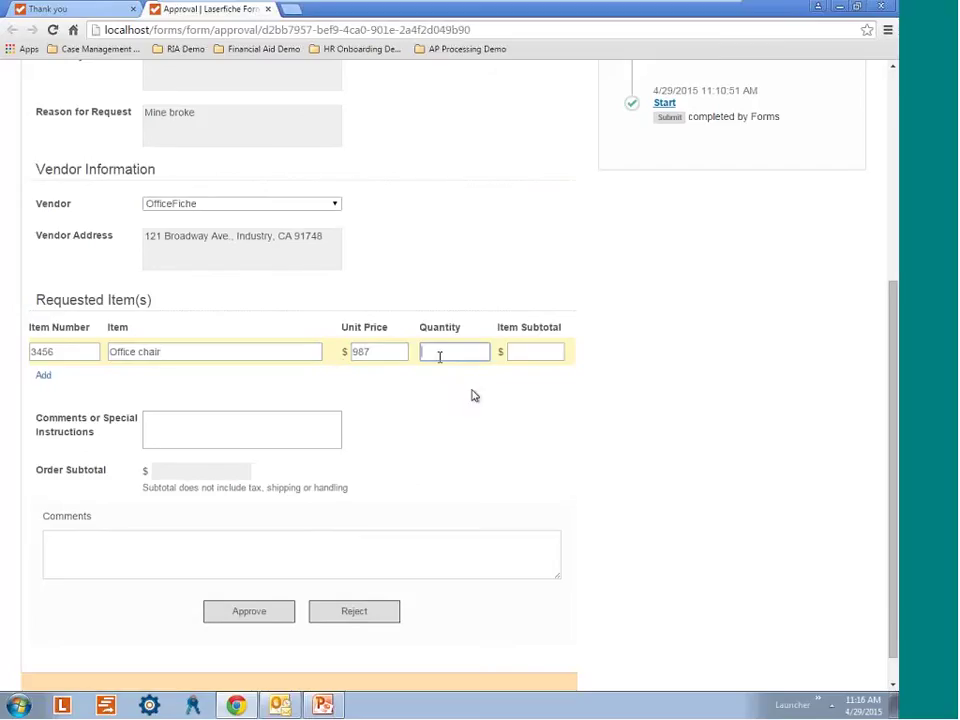
type("6")
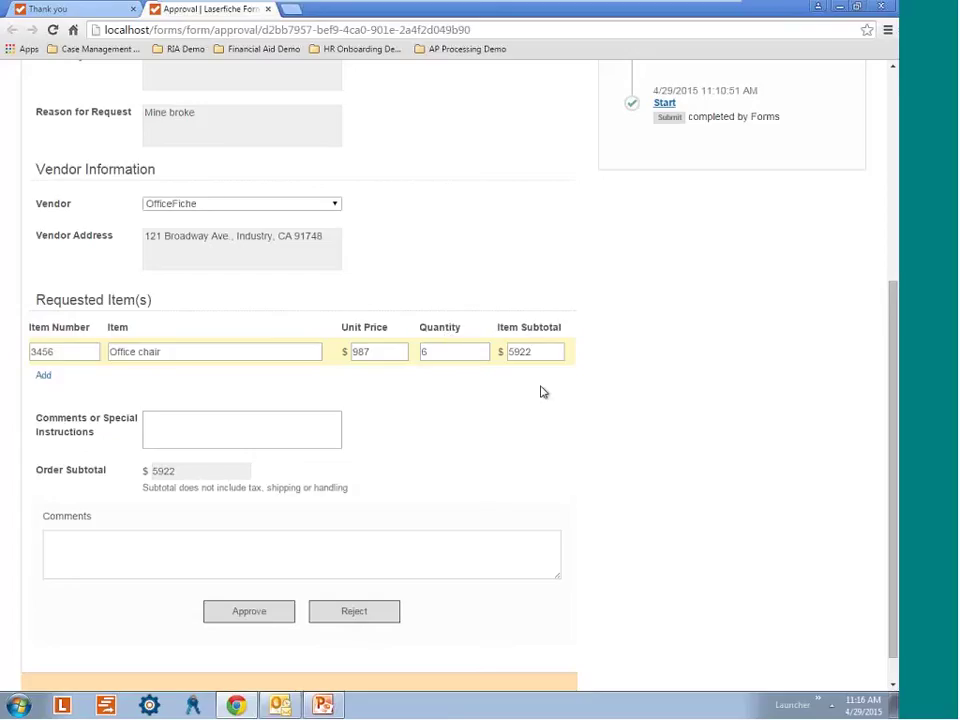
Add a second item row: 7856, Pens, unit price 4, quantity 26.
left_click(43, 379)
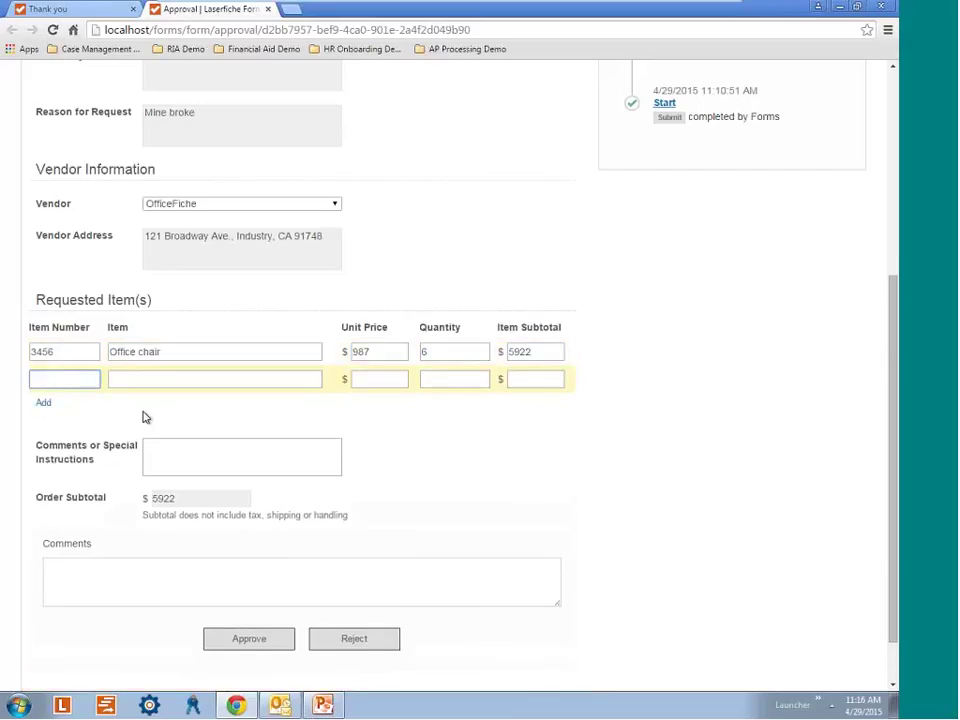
type("7856")
left_click(161, 379)
type("P")
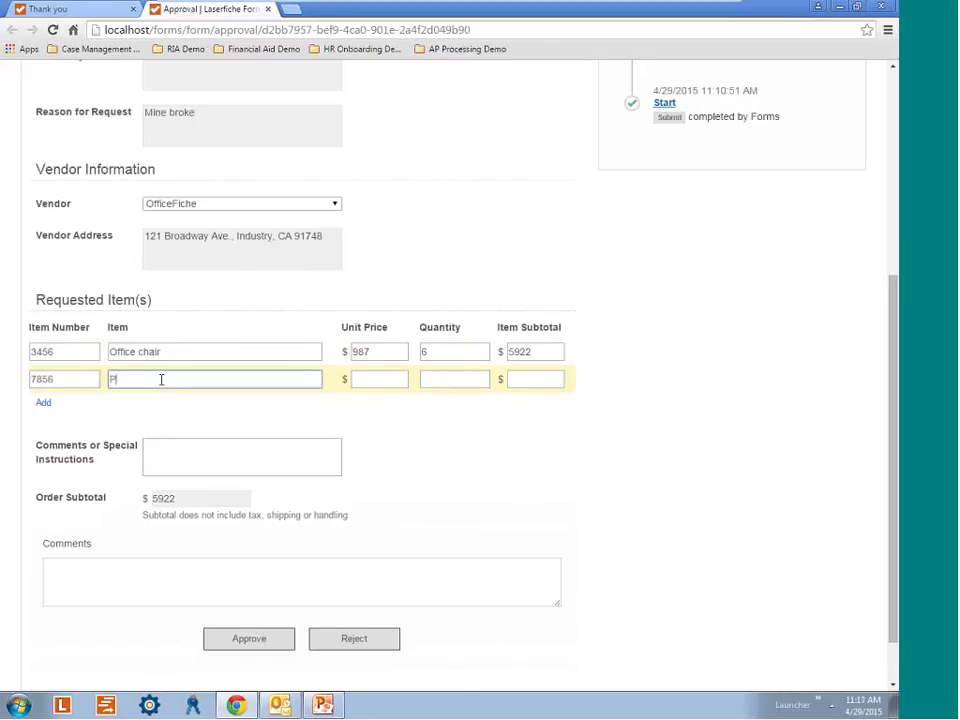
type("ens")
left_click(386, 378)
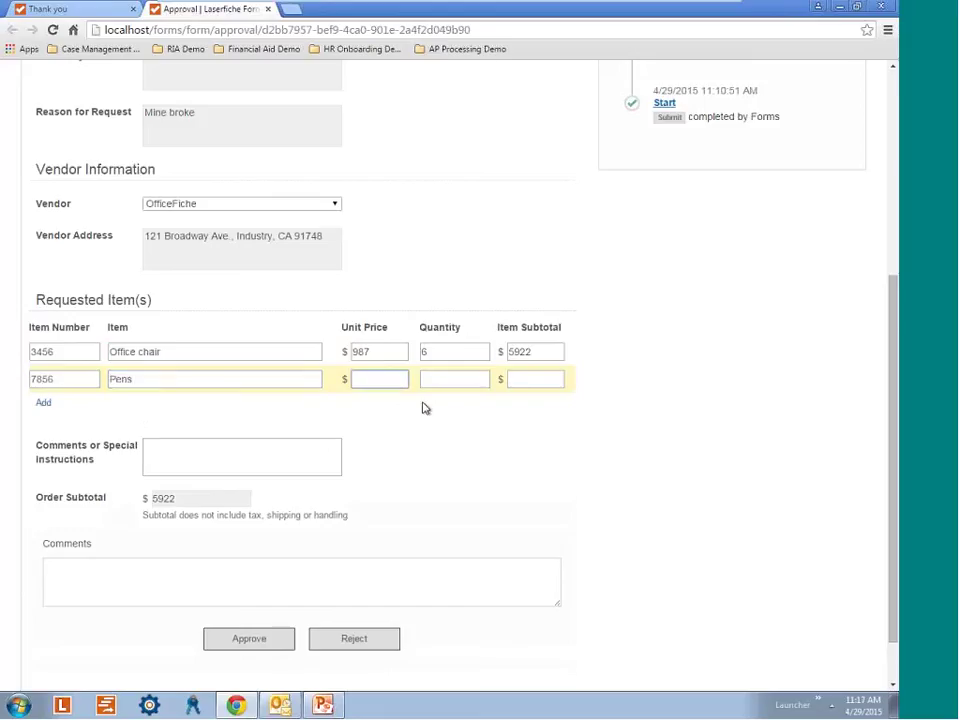
type("4")
left_click(459, 382)
type("26")
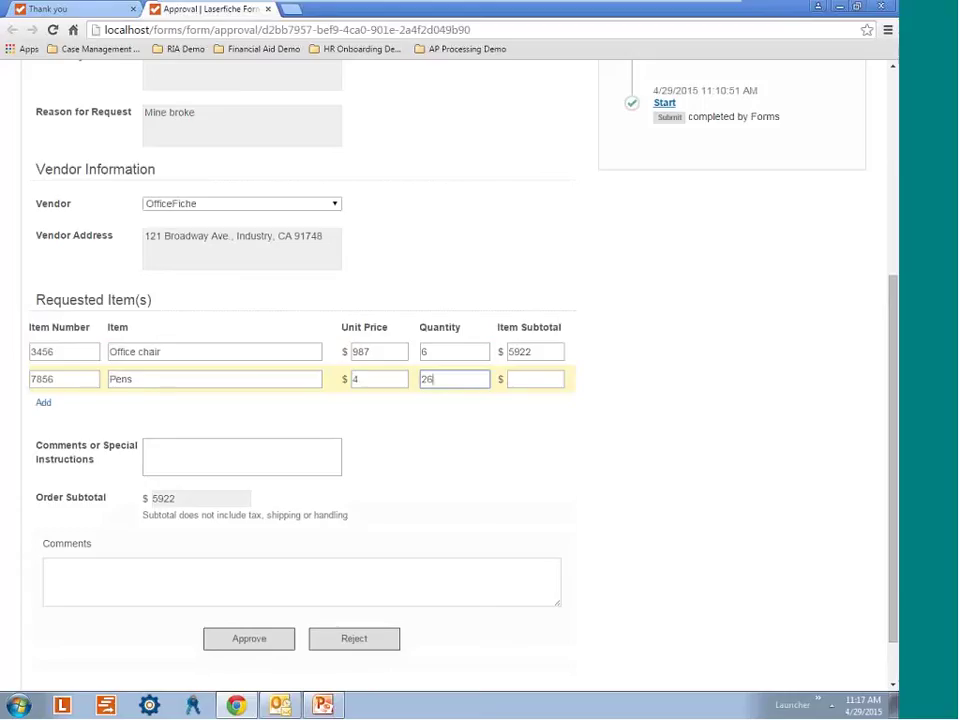
key("Tab")
Write 'We have new hires' in Comments or Special Instructions and approve the request.
left_click(270, 449)
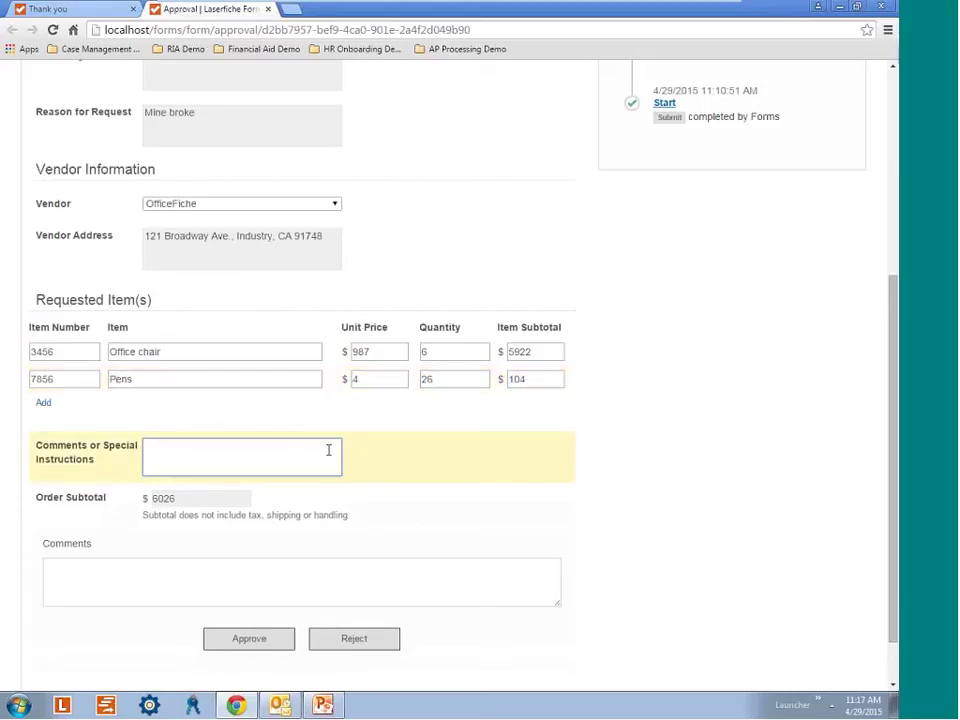
type("We have new hires")
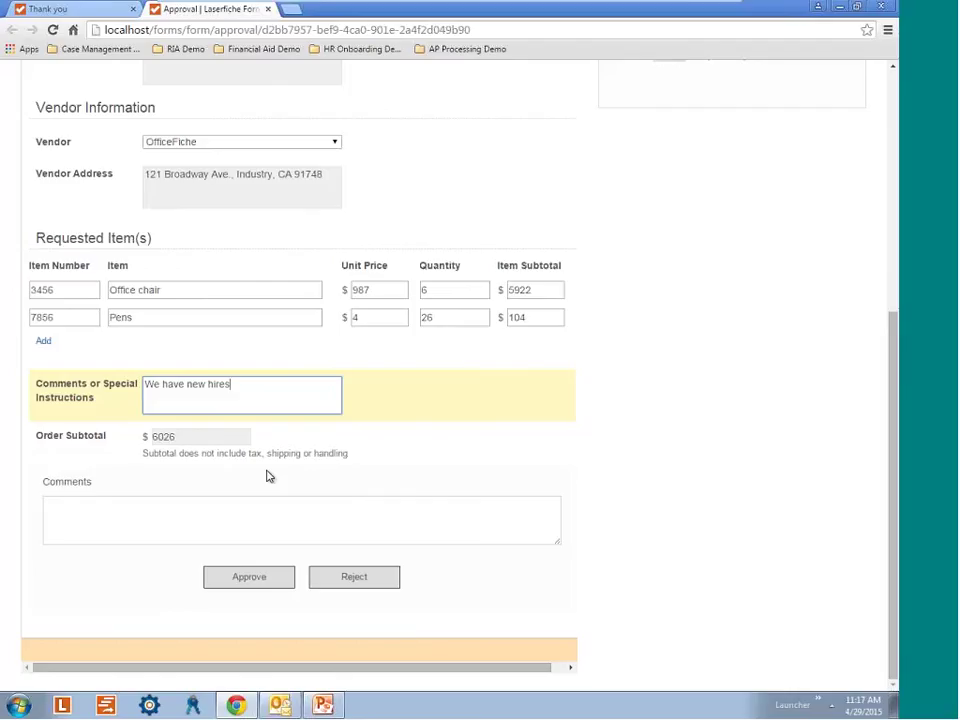
left_click(257, 579)
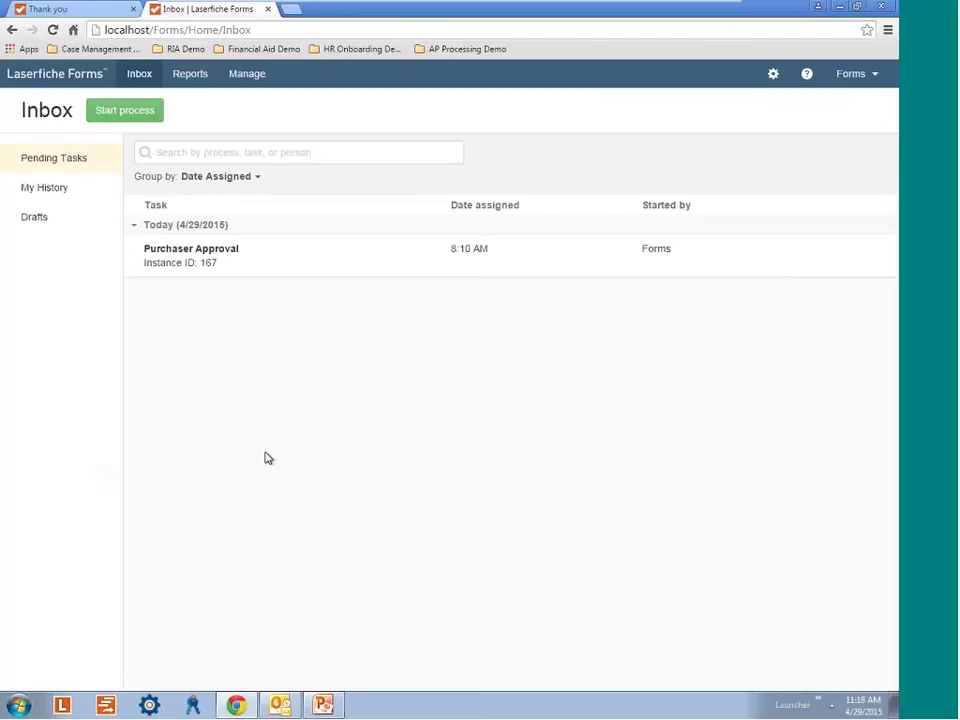
left_click(256, 262)
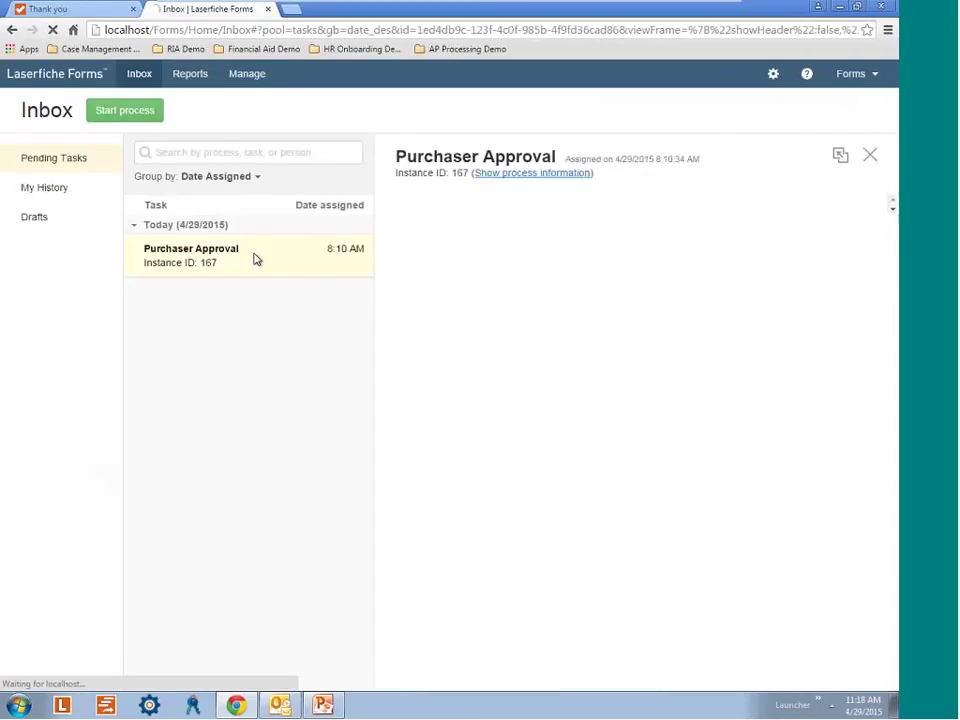
scroll(690, 403, "down", 2)
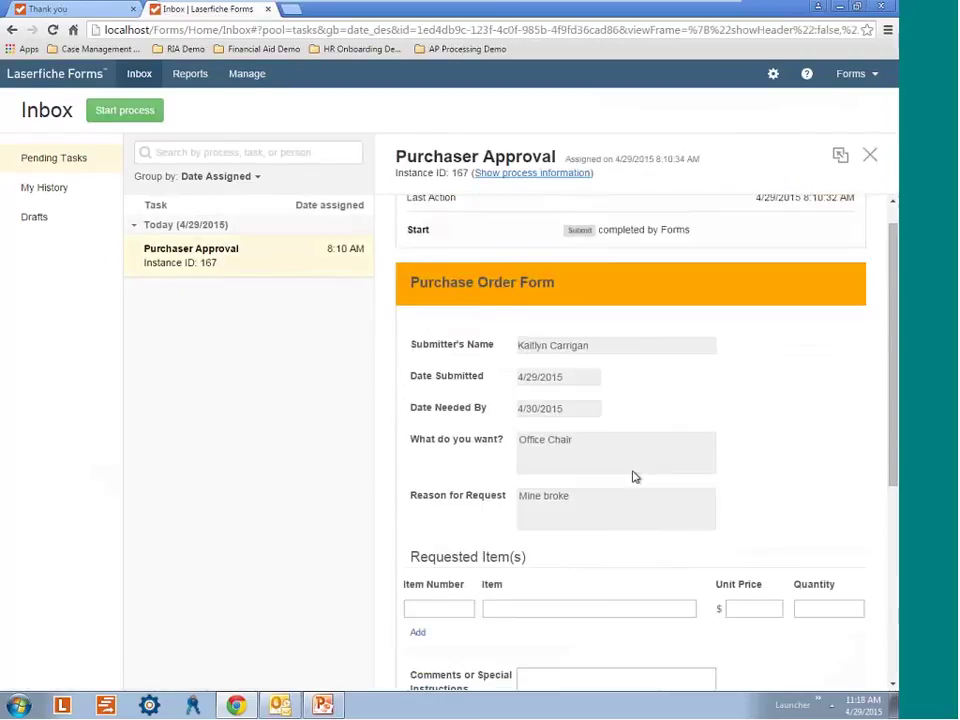
scroll(620, 480, "down", 2)
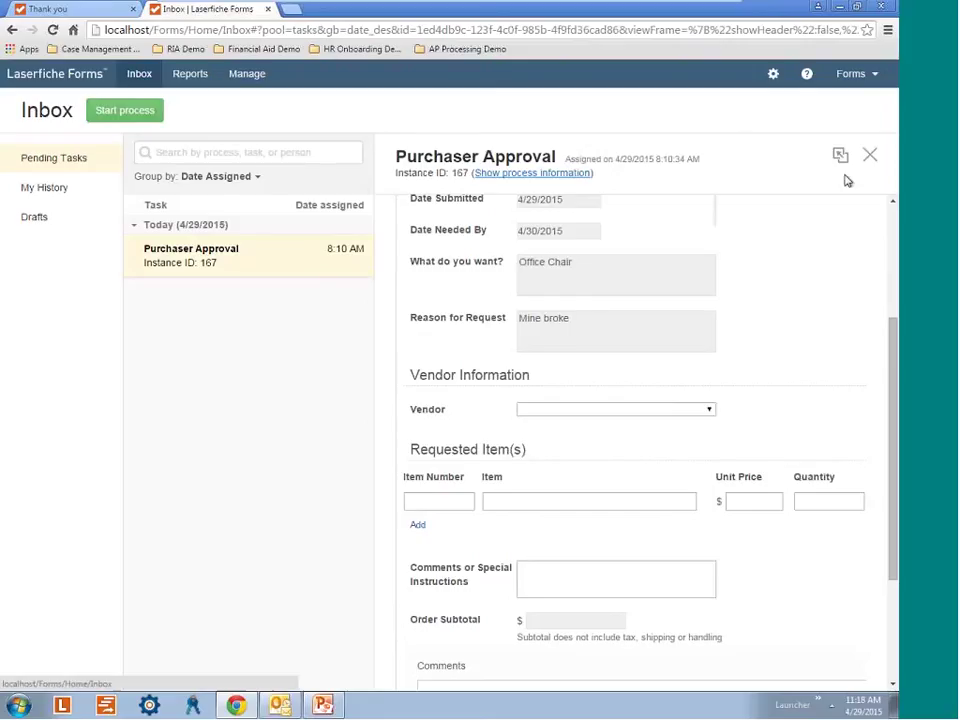
left_click(871, 158)
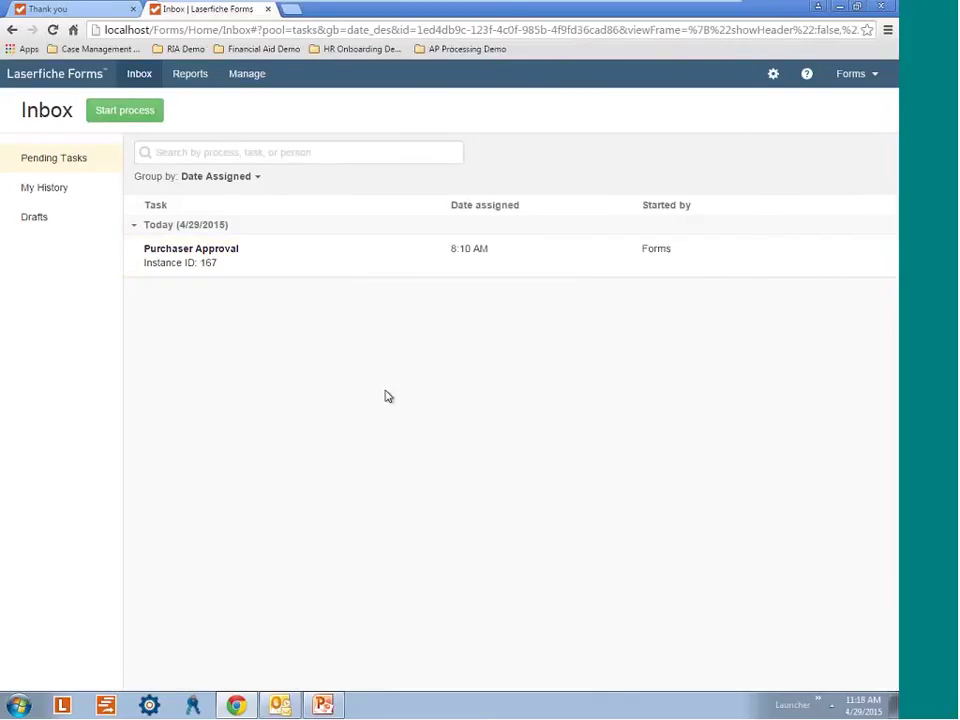
Check My History and Pending Tasks, then go to the Manage page.
left_click(64, 193)
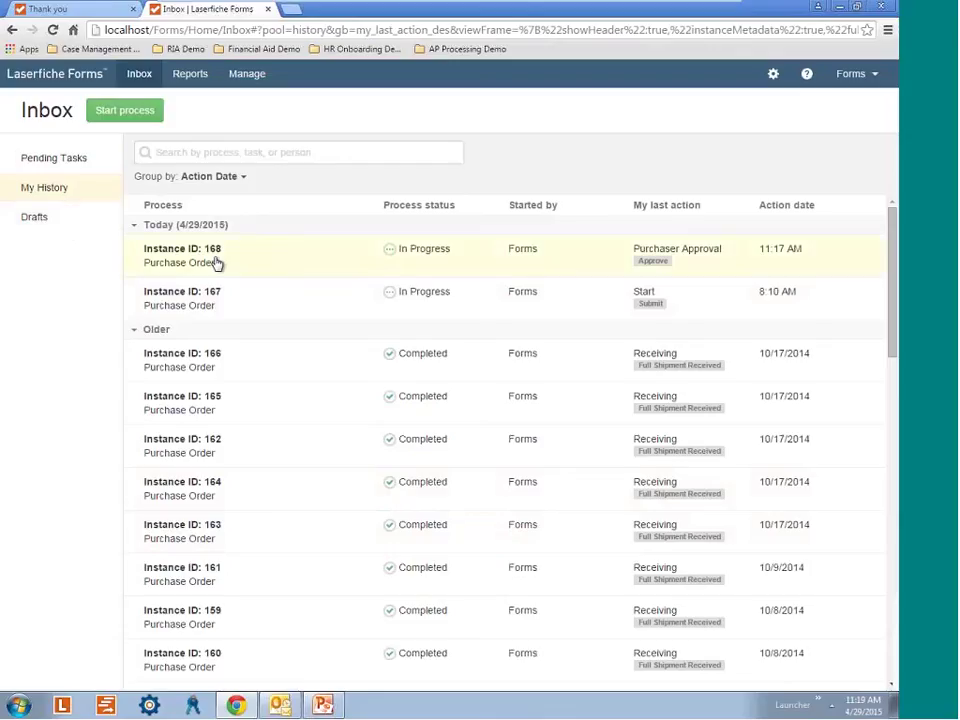
left_click(63, 158)
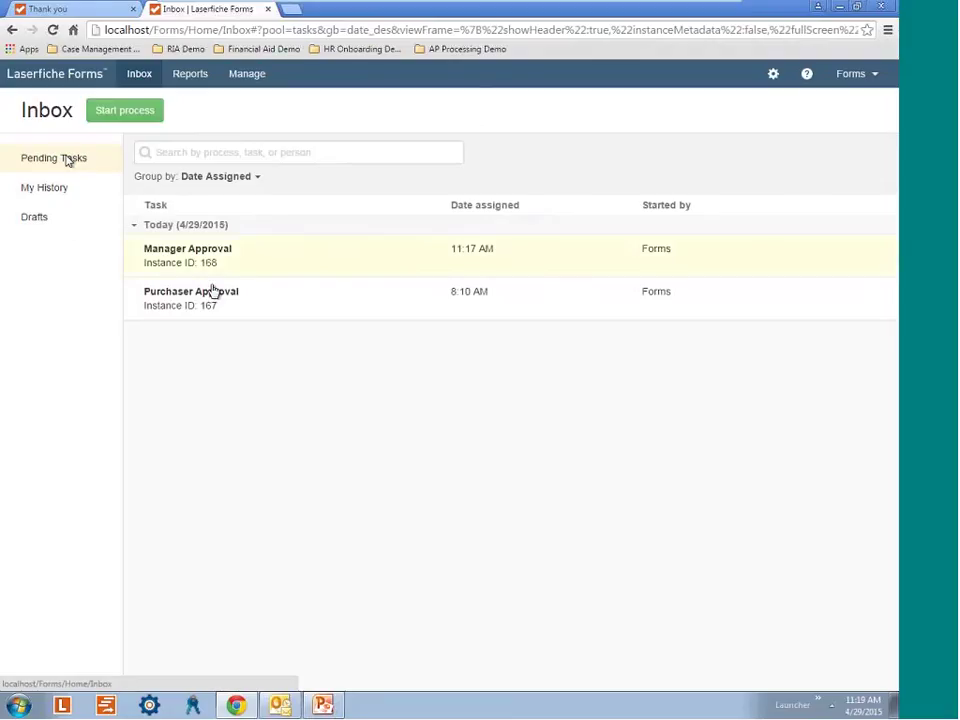
left_click(247, 76)
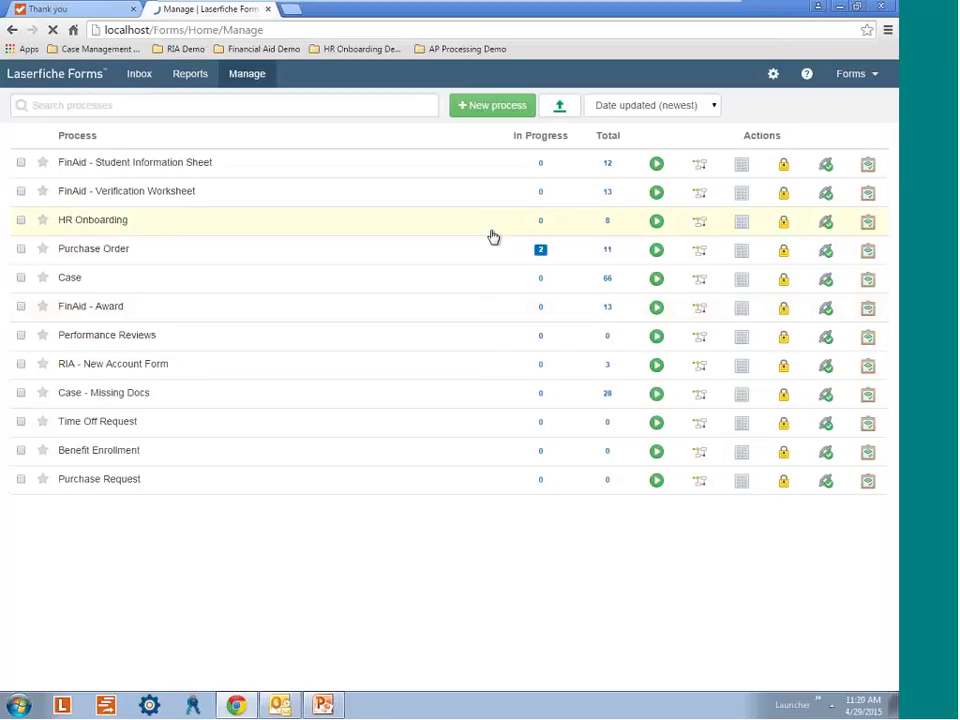
Create a new Form Submission process named 'Travel Request Form'.
left_click(497, 106)
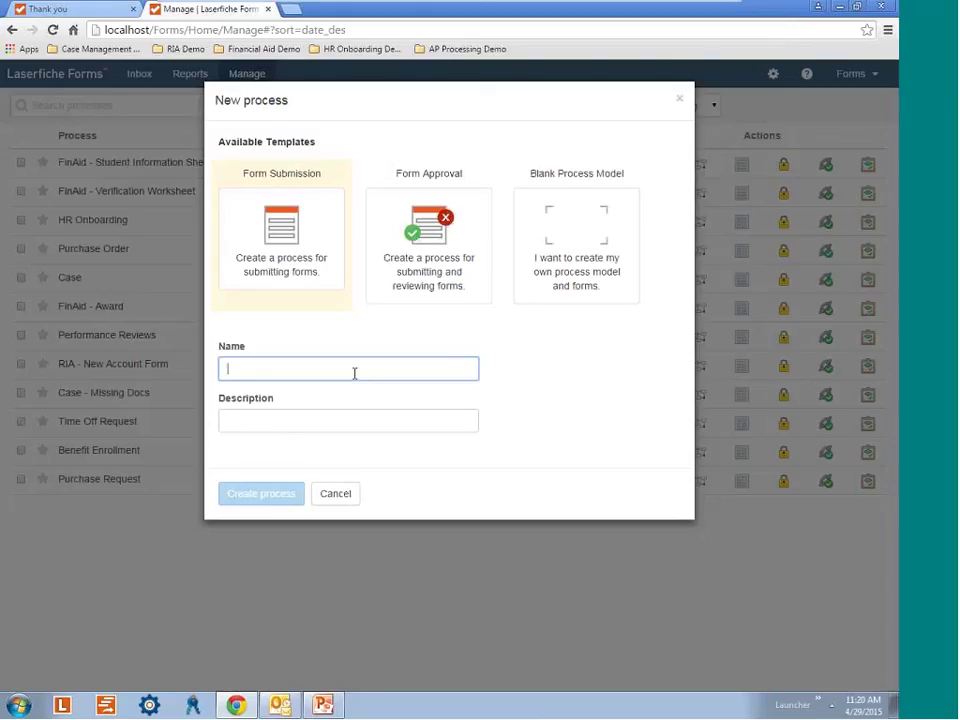
type("Tra")
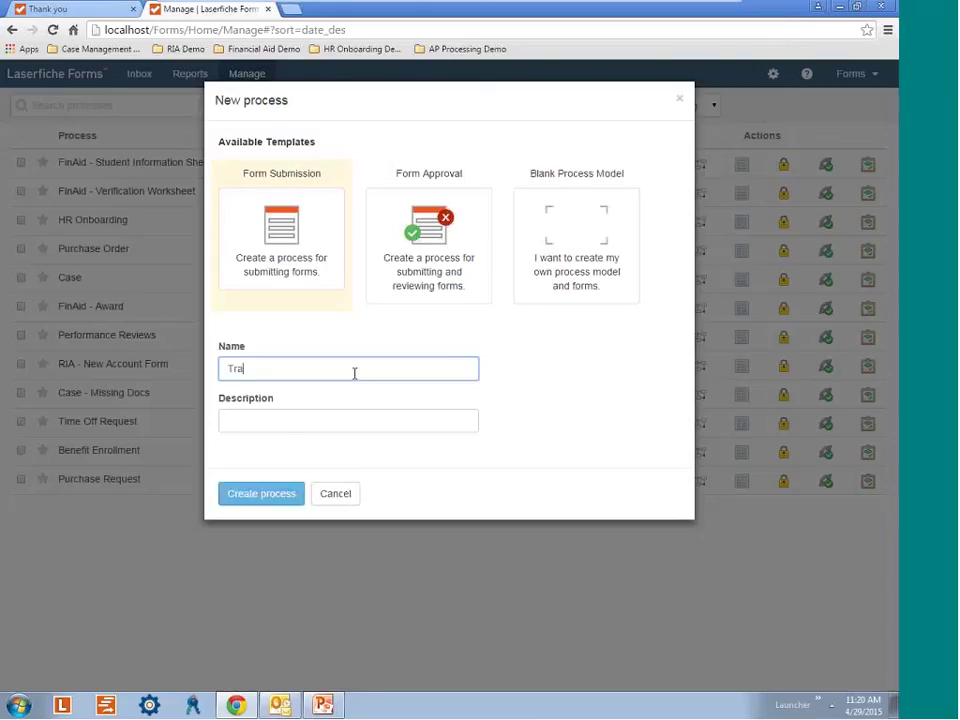
type("vel Request Form")
left_click(324, 426)
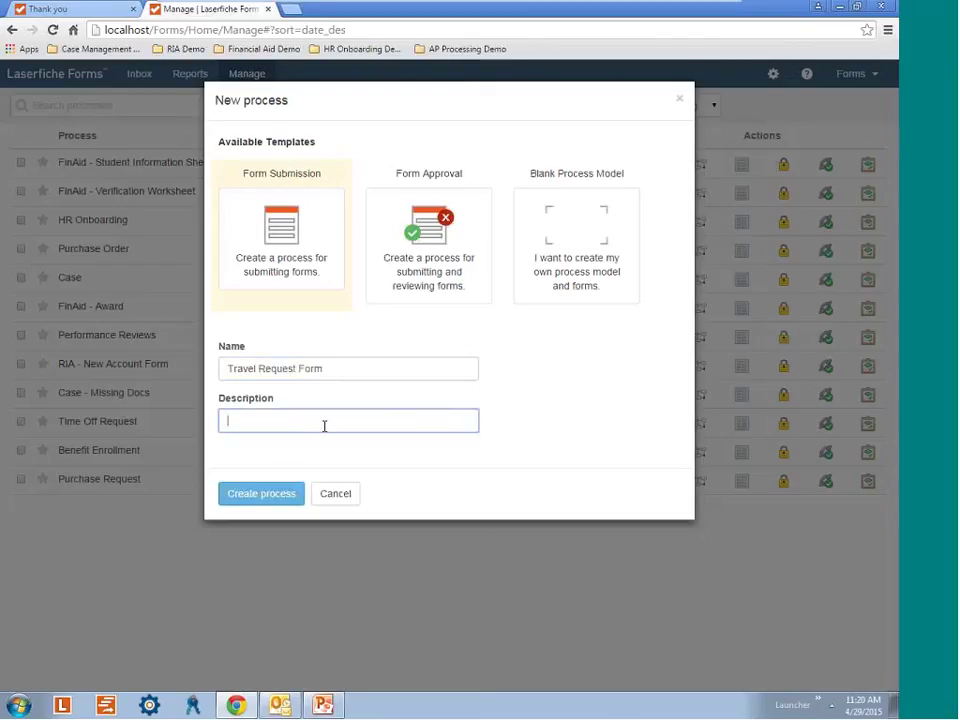
type("Travel Request Form")
left_click(297, 495)
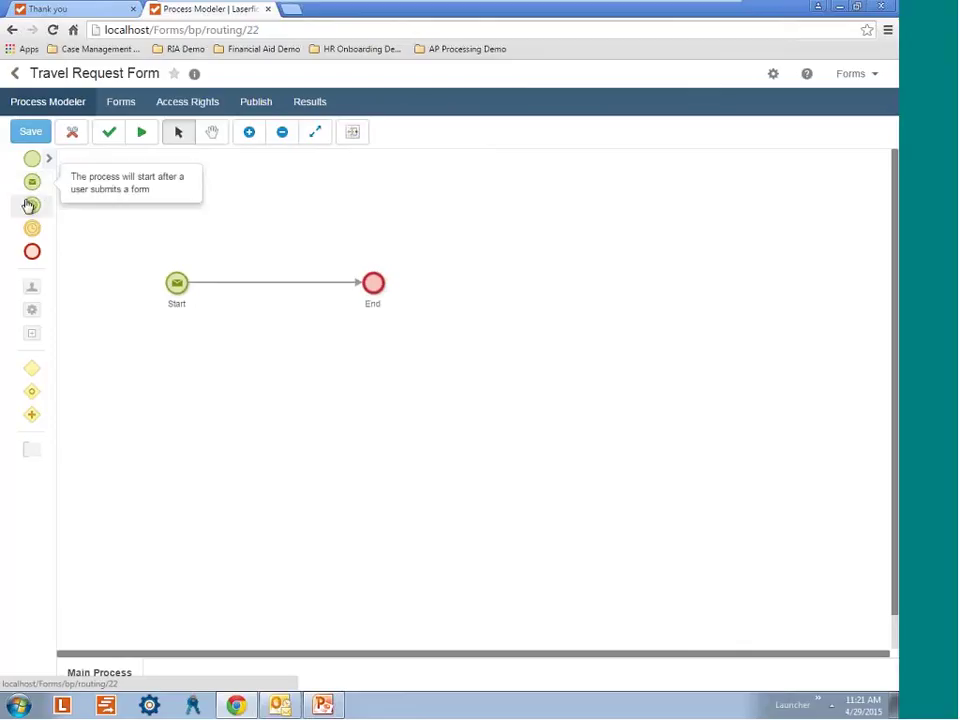
Add a User Task and a Service Task to the model, then discard those edits and open the form designer.
left_click_drag(57, 293, 283, 297)
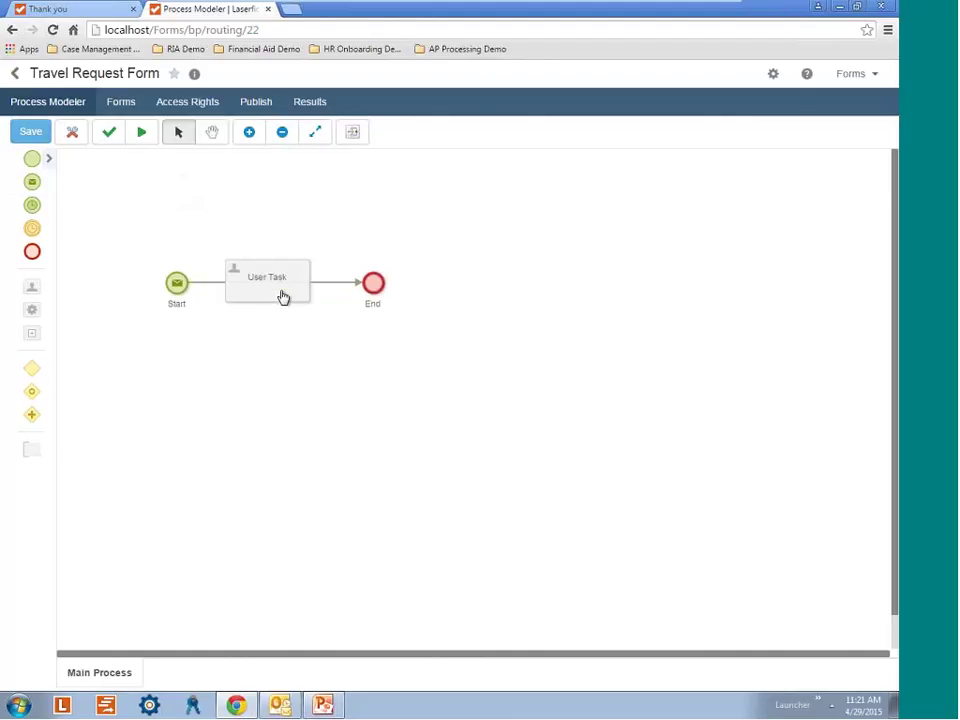
left_click(256, 291)
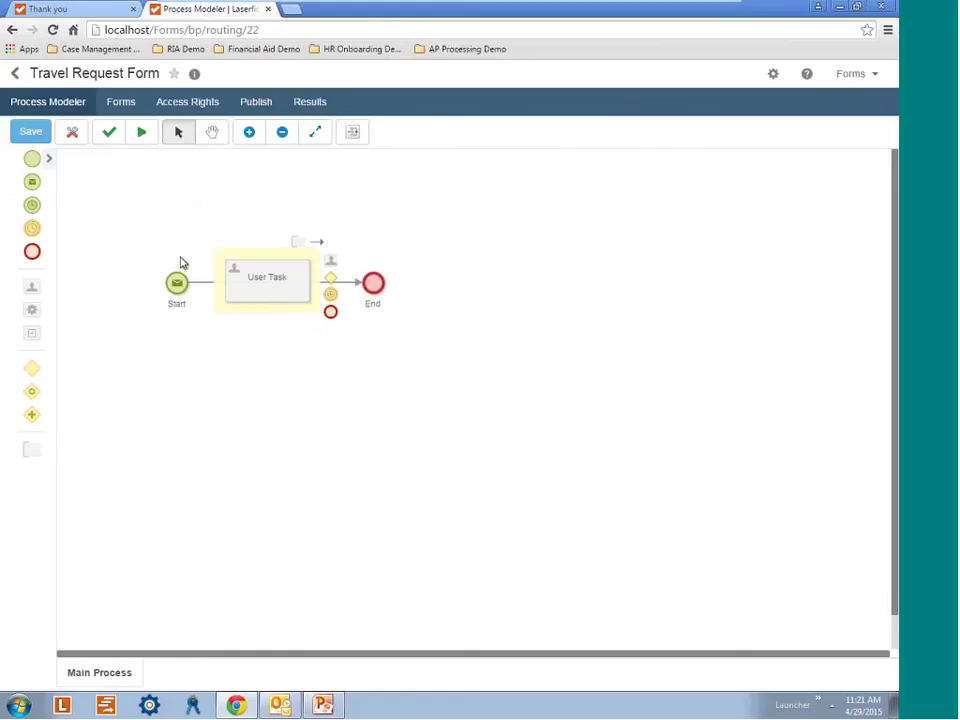
left_click_drag(44, 316, 349, 293)
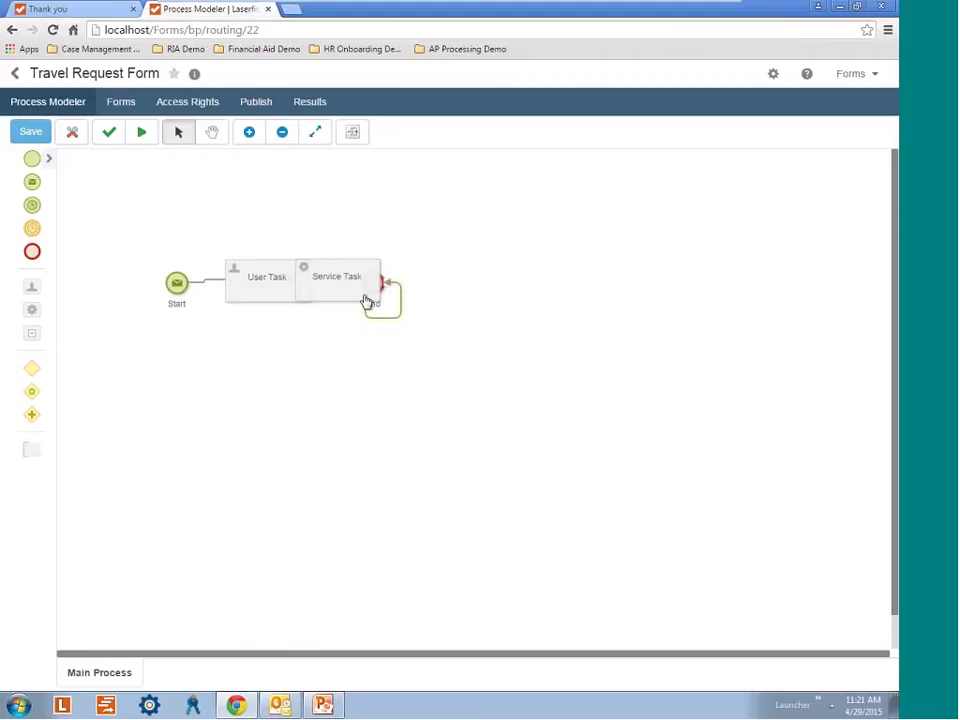
left_click_drag(346, 290, 332, 381)
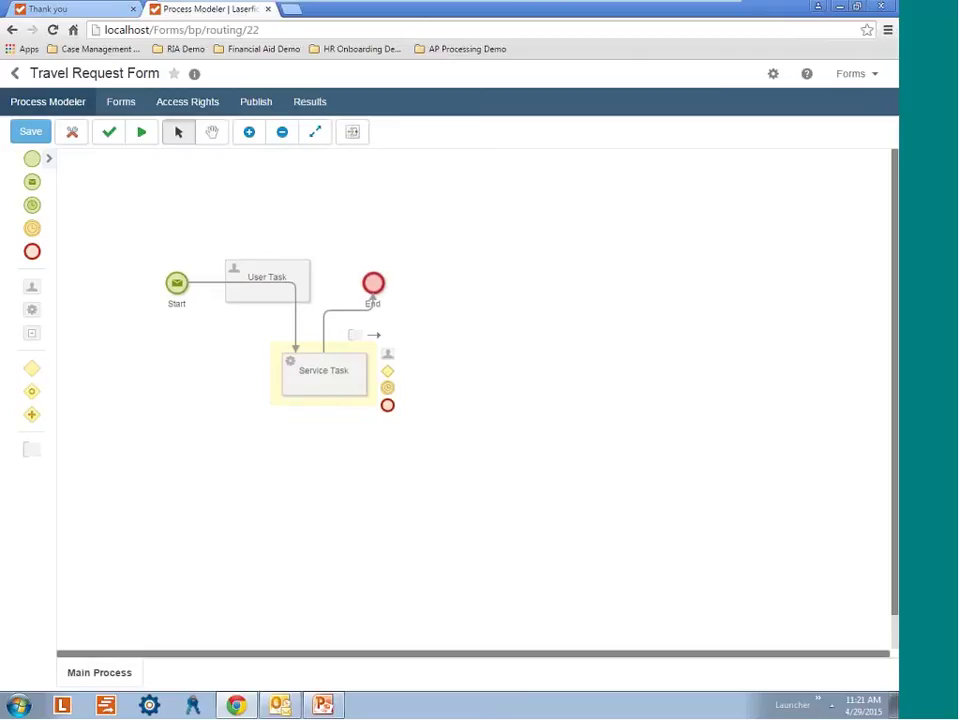
left_click(122, 104)
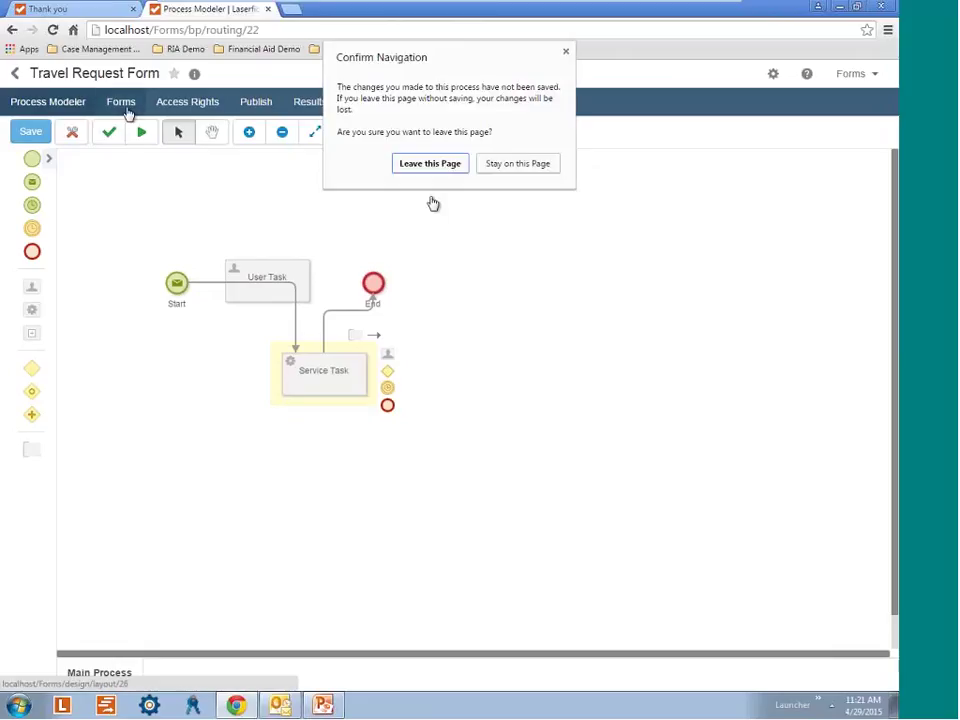
left_click(449, 165)
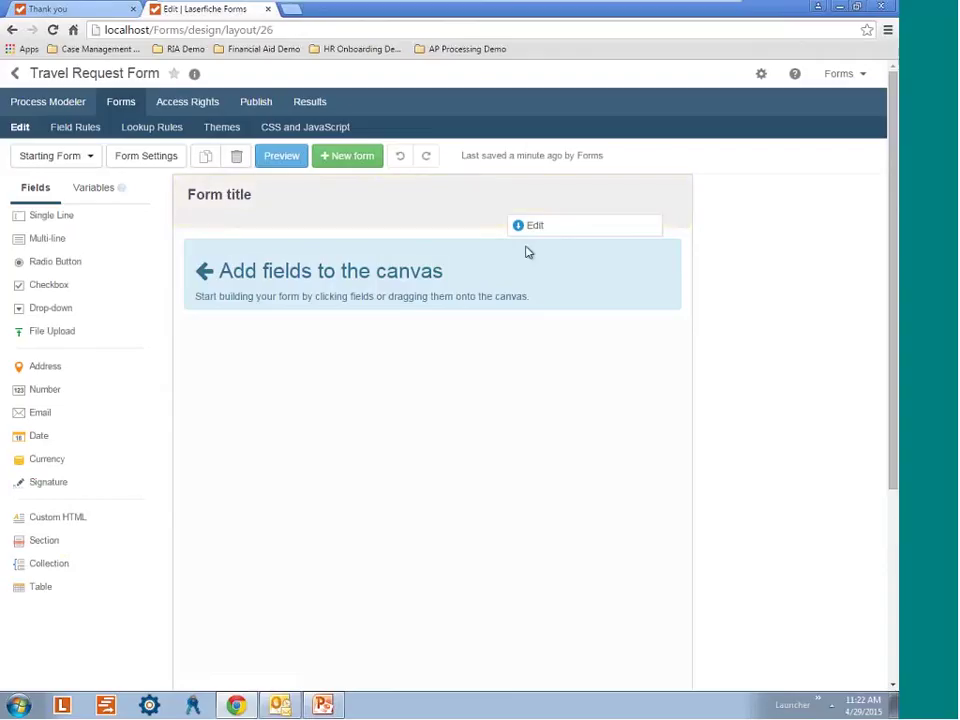
Replace the form's placeholder title with 'Travel Request Form'.
left_click(559, 230)
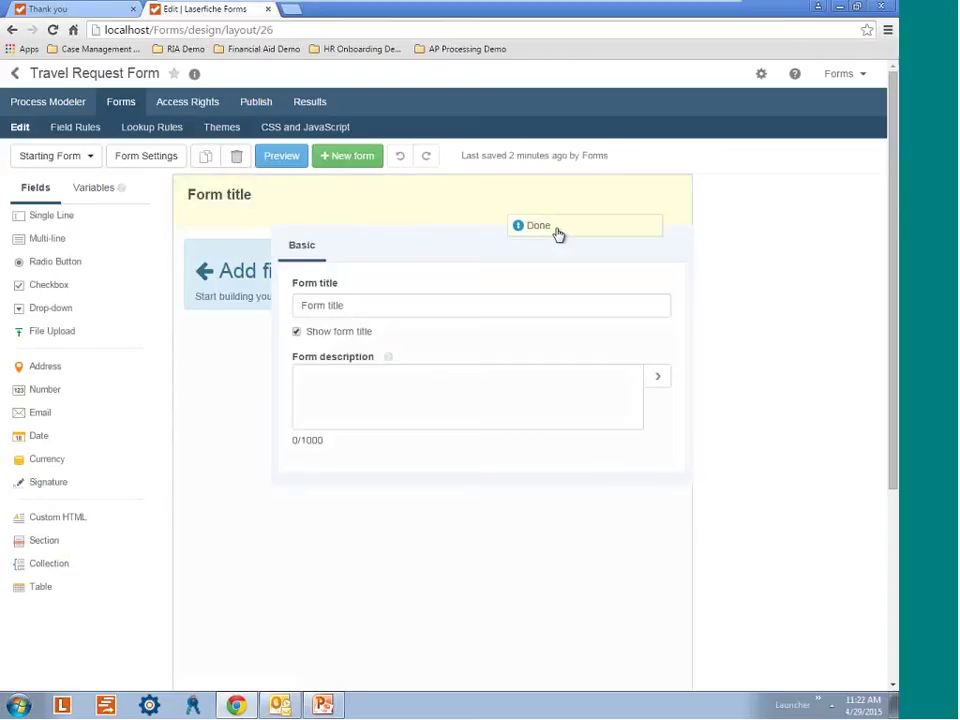
left_click(404, 306)
triple_click(429, 304)
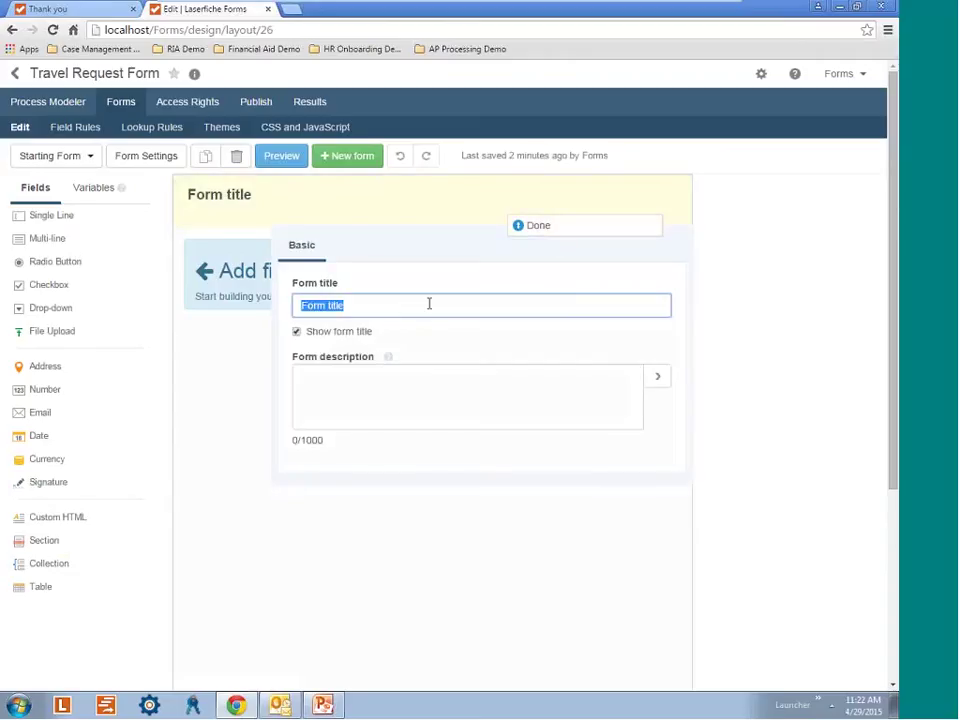
type("Travel Request F")
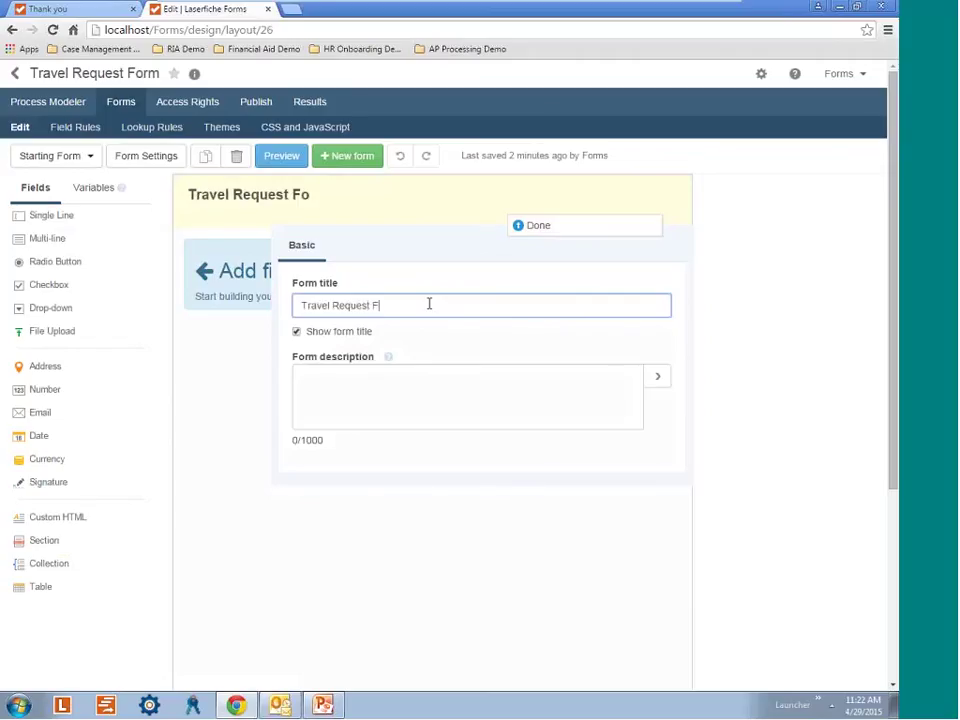
type("orm")
left_click(576, 228)
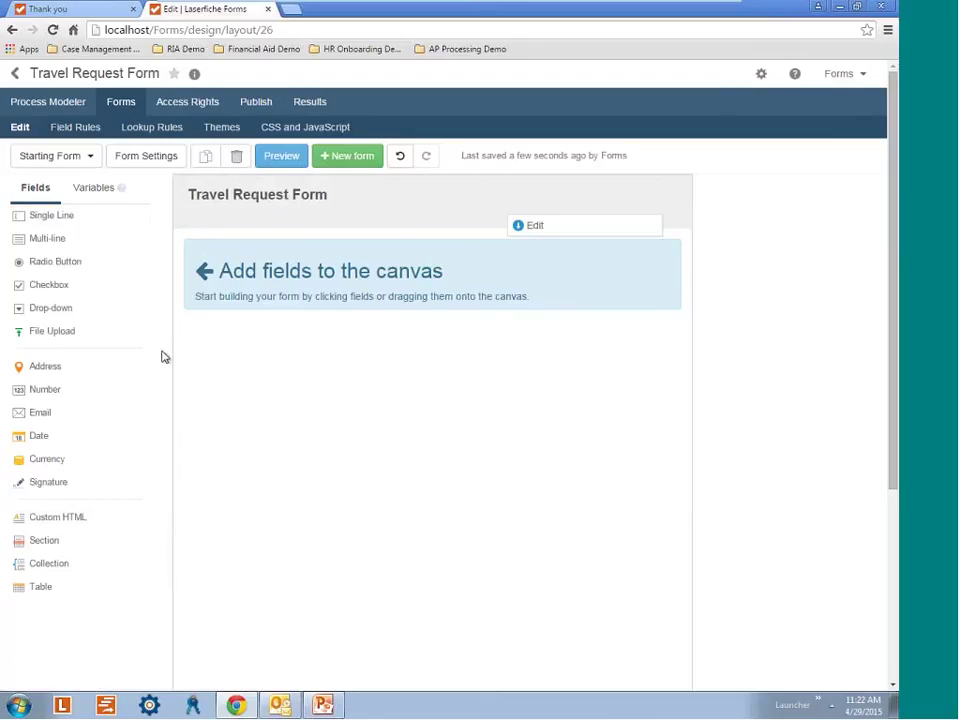
Add a large-width single-line field labelled Name with 'First Last' below it.
left_click(87, 219)
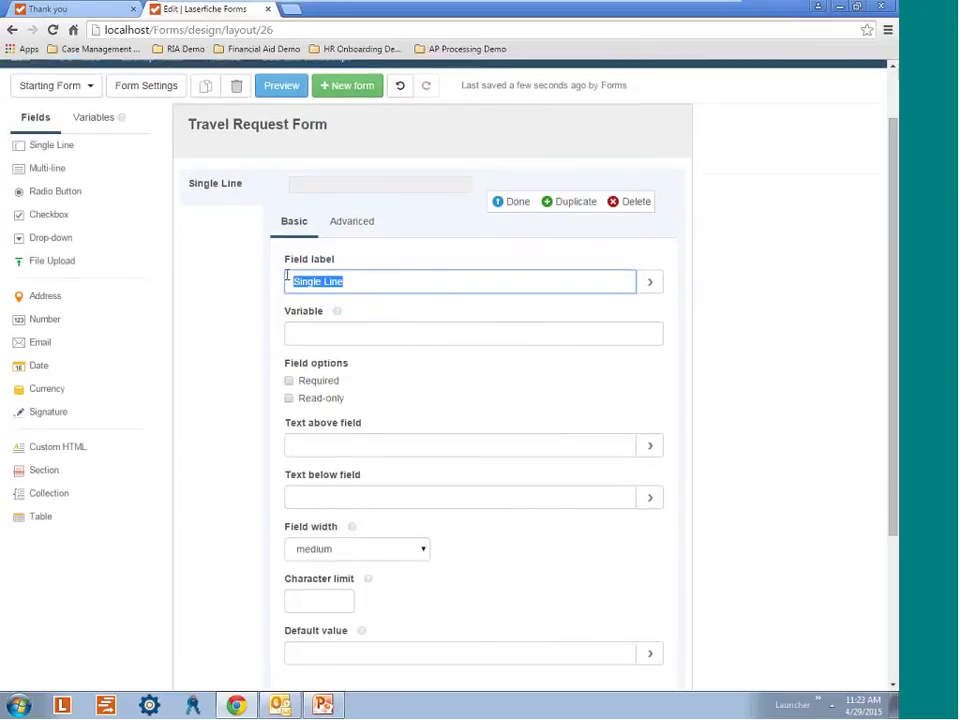
type("Na")
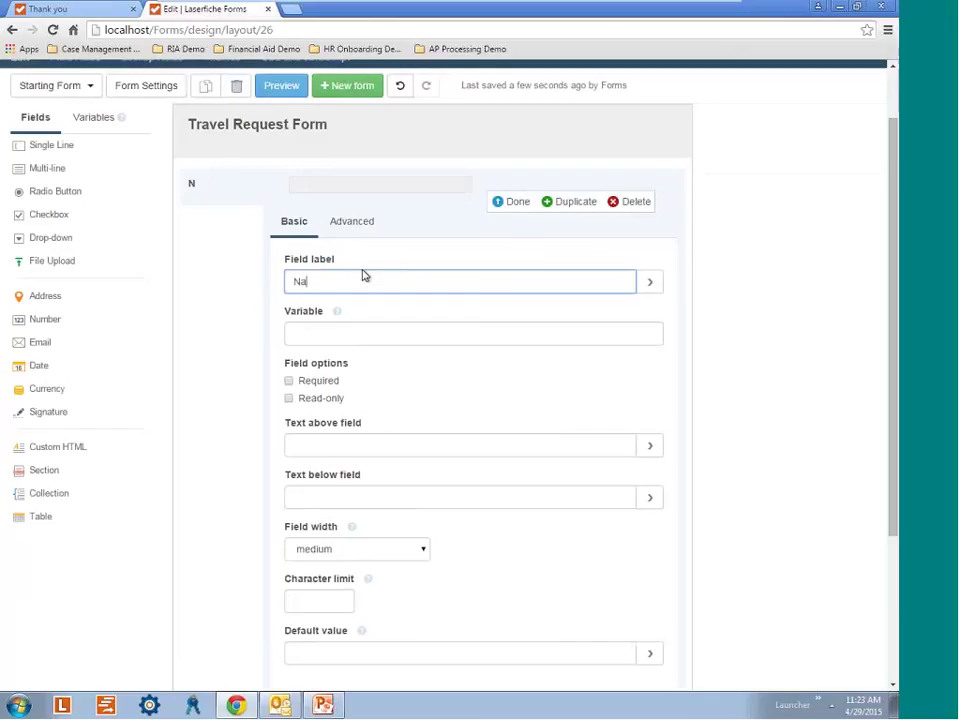
type("me")
left_click(380, 497)
type("First ")
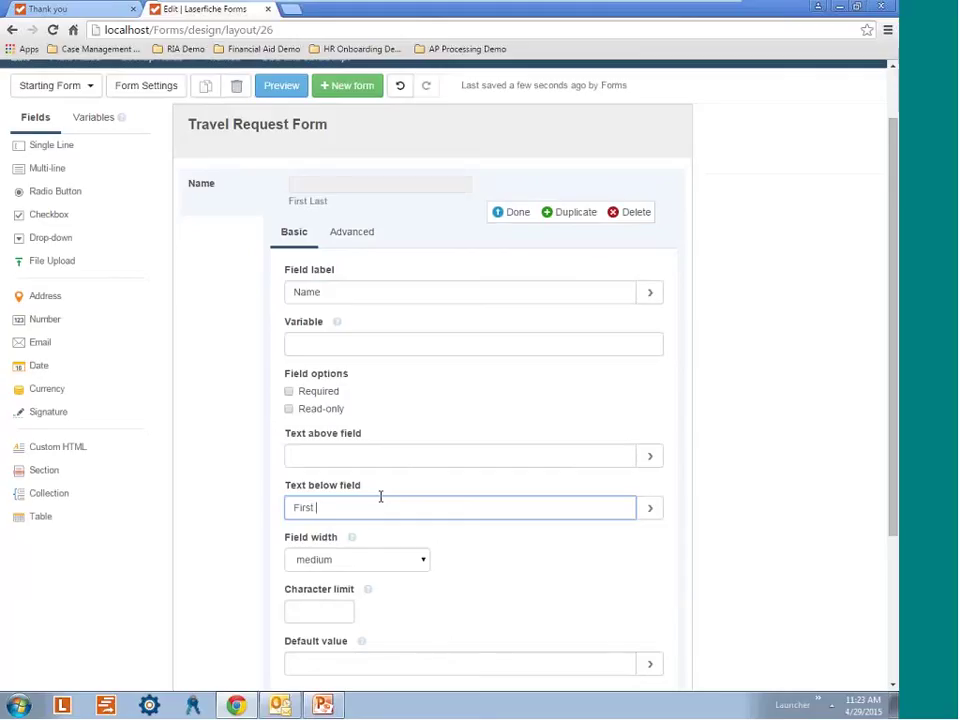
type("Last")
left_click(289, 392)
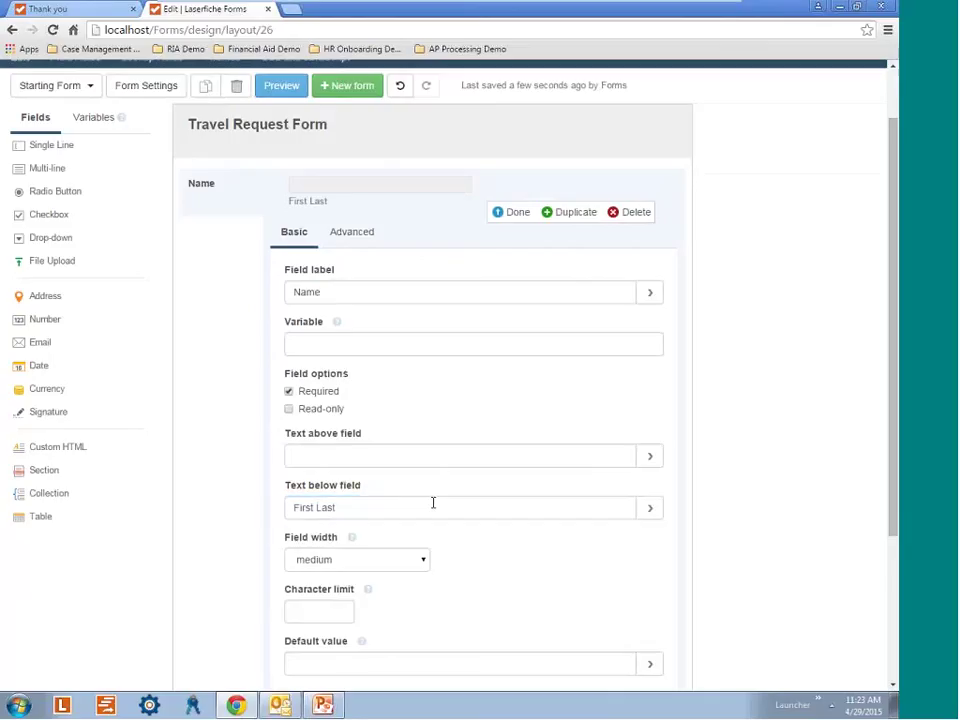
scroll(460, 567, "down", 1)
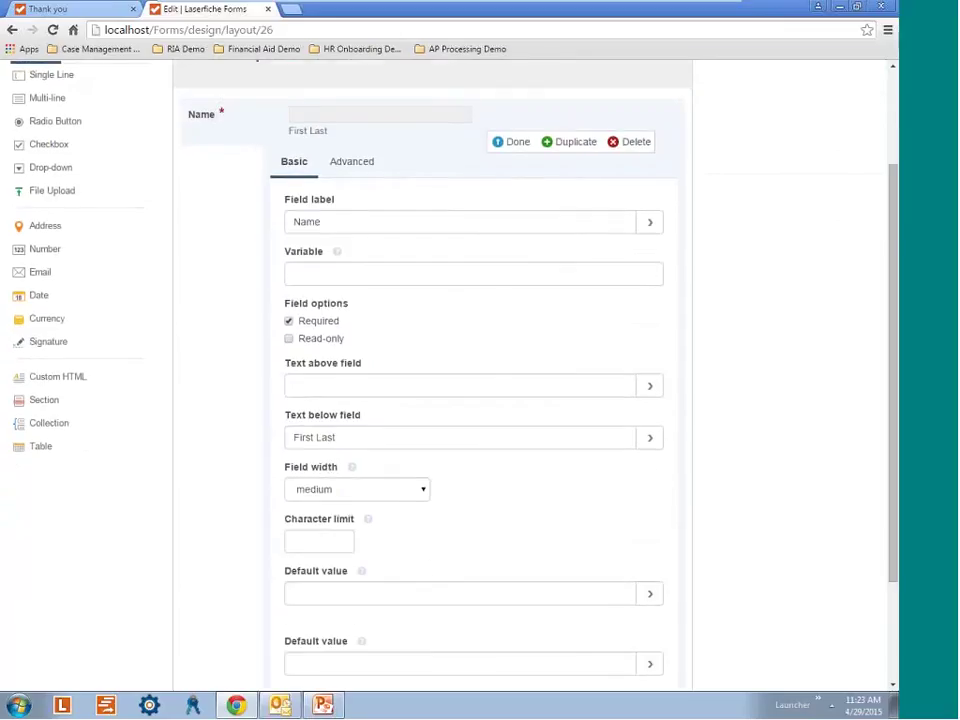
left_click(396, 486)
left_click(382, 518)
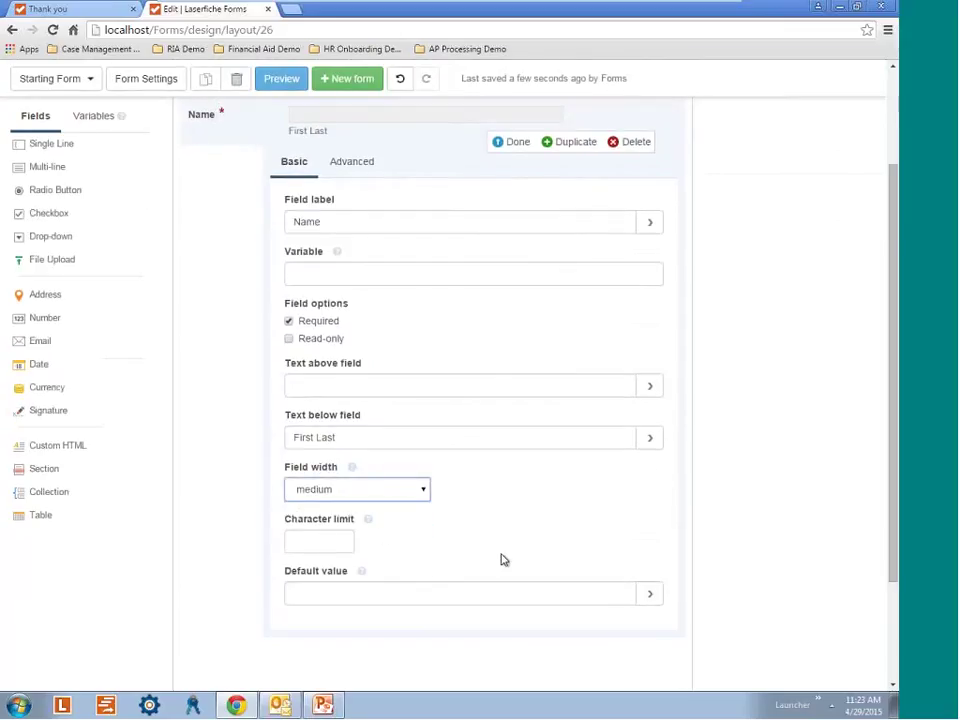
key("Down")
scroll(507, 560, "up", 1)
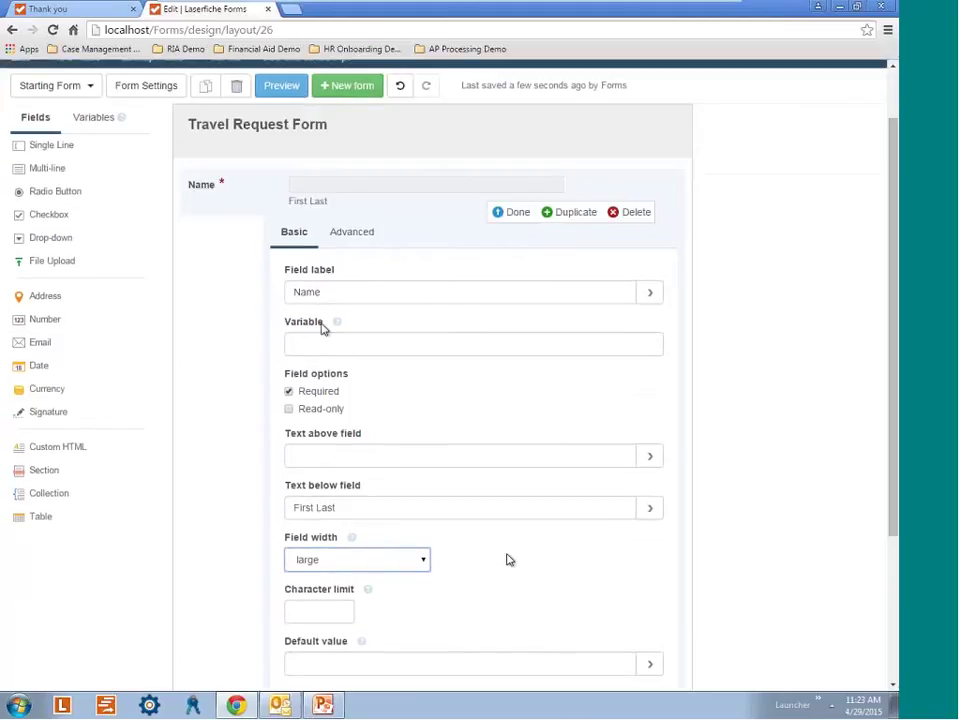
scroll(507, 560, "down", 1)
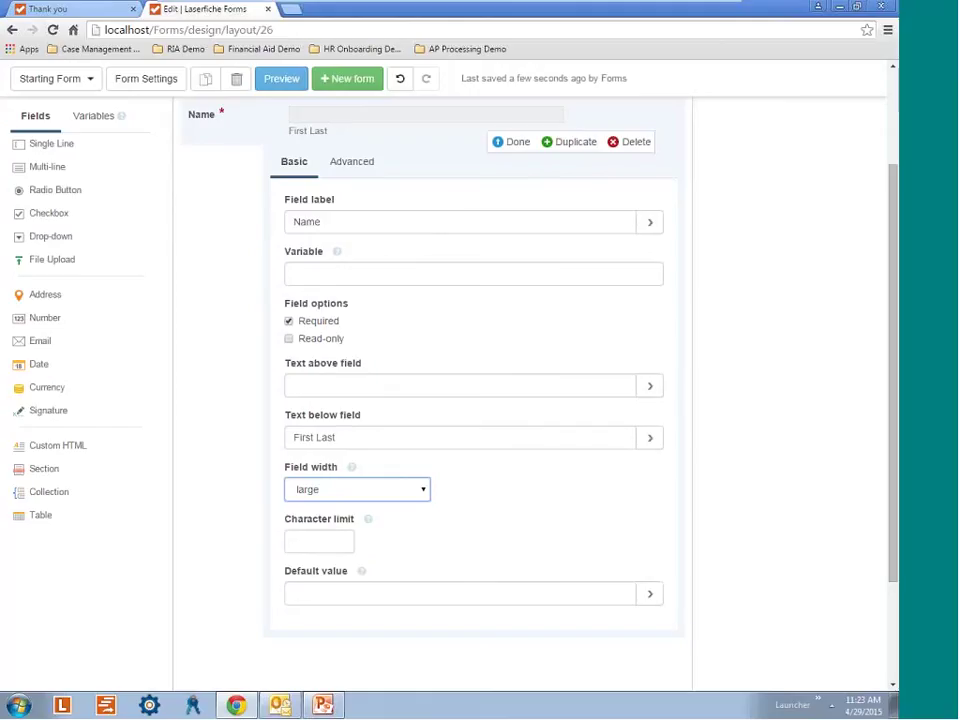
Default the Name field to the current user's name and make it read-only instead of required.
left_click(649, 594)
scroll(640, 592, "down", 1)
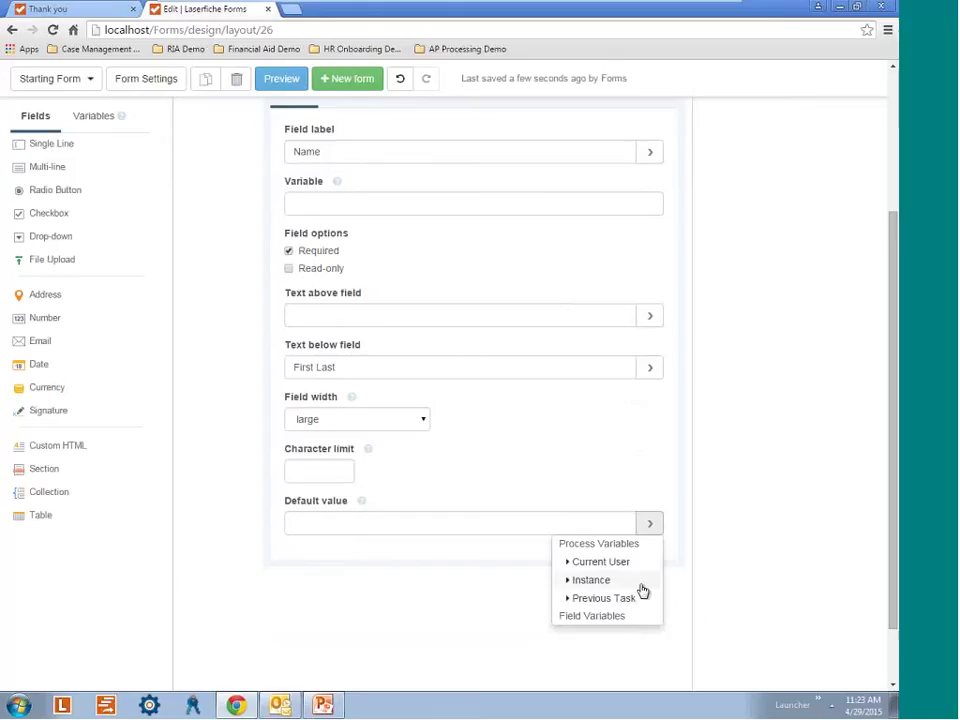
left_click(571, 568)
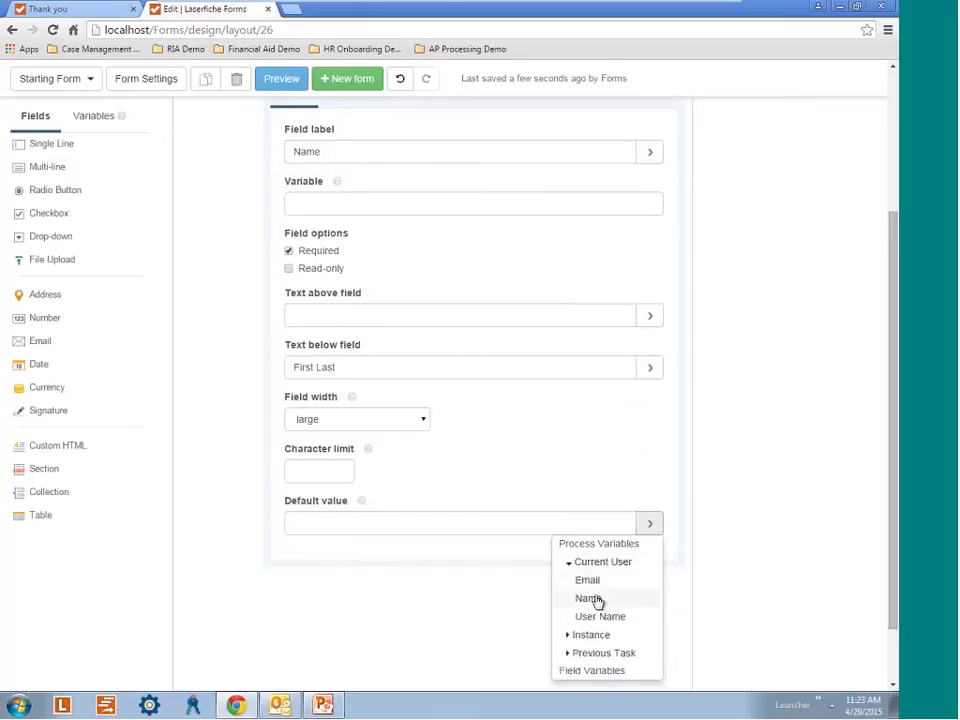
left_click(600, 603)
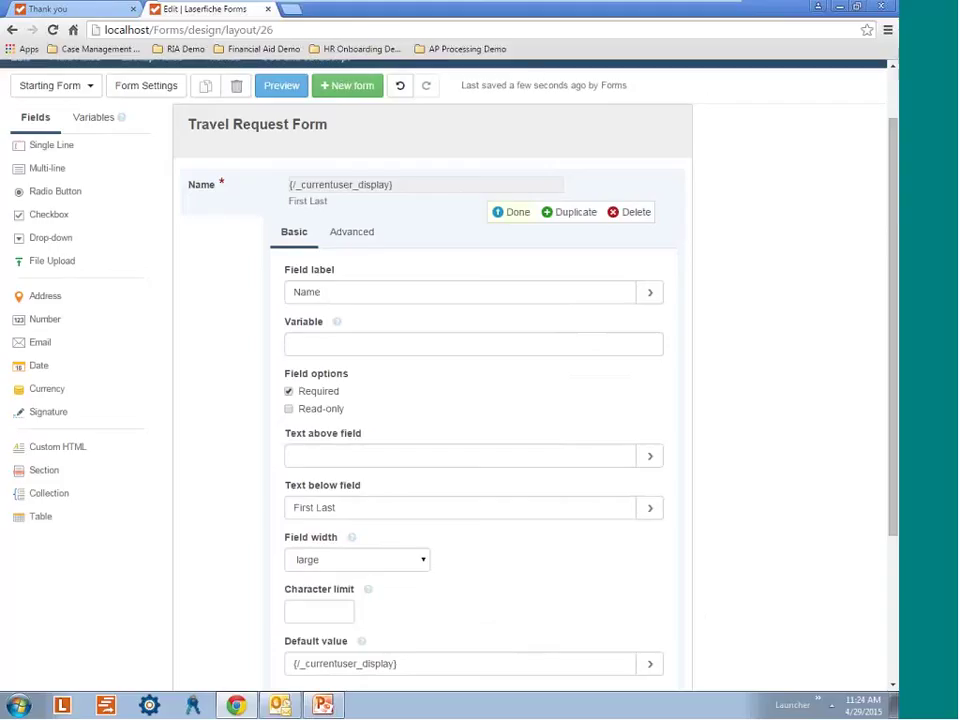
left_click(289, 409)
left_click(506, 222)
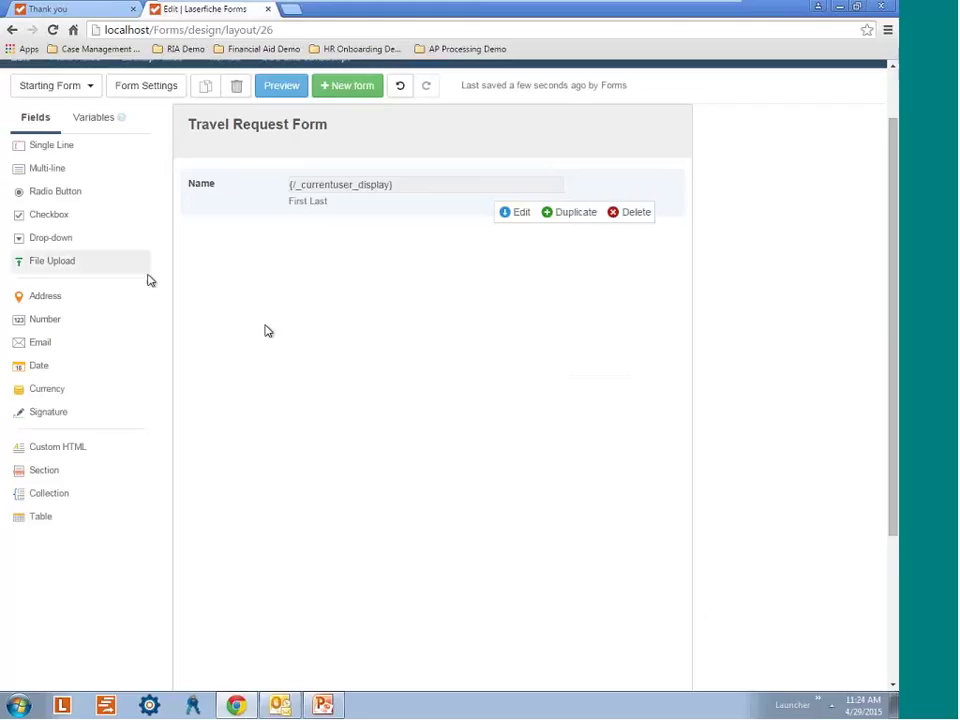
Add a required drop-down field labelled Department.
left_click(62, 240)
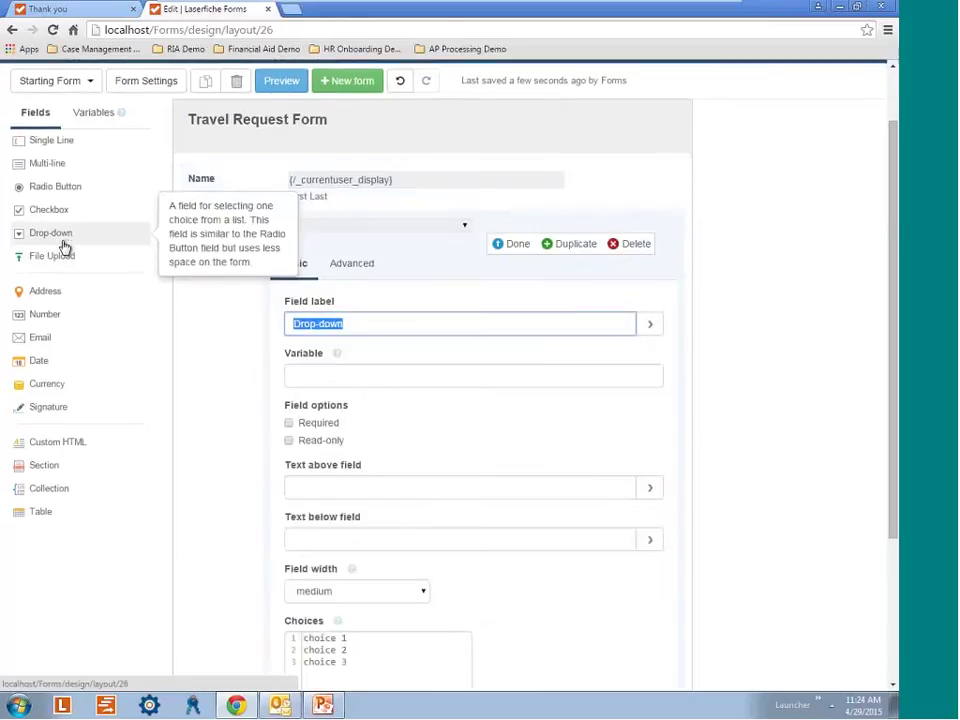
scroll(500, 226, "up", 3)
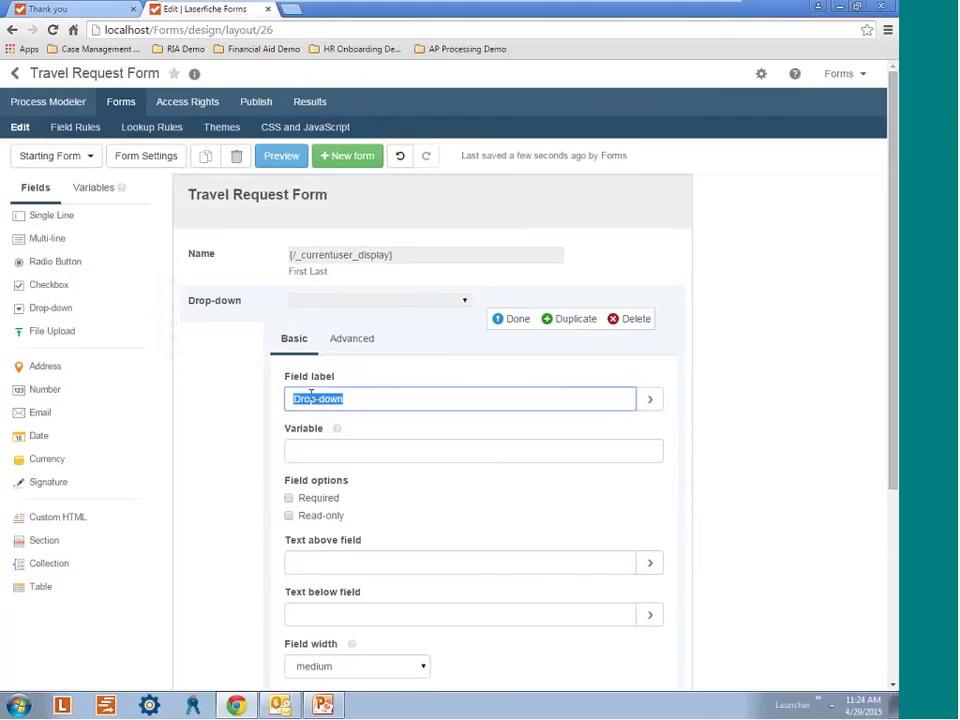
key("BackSpace")
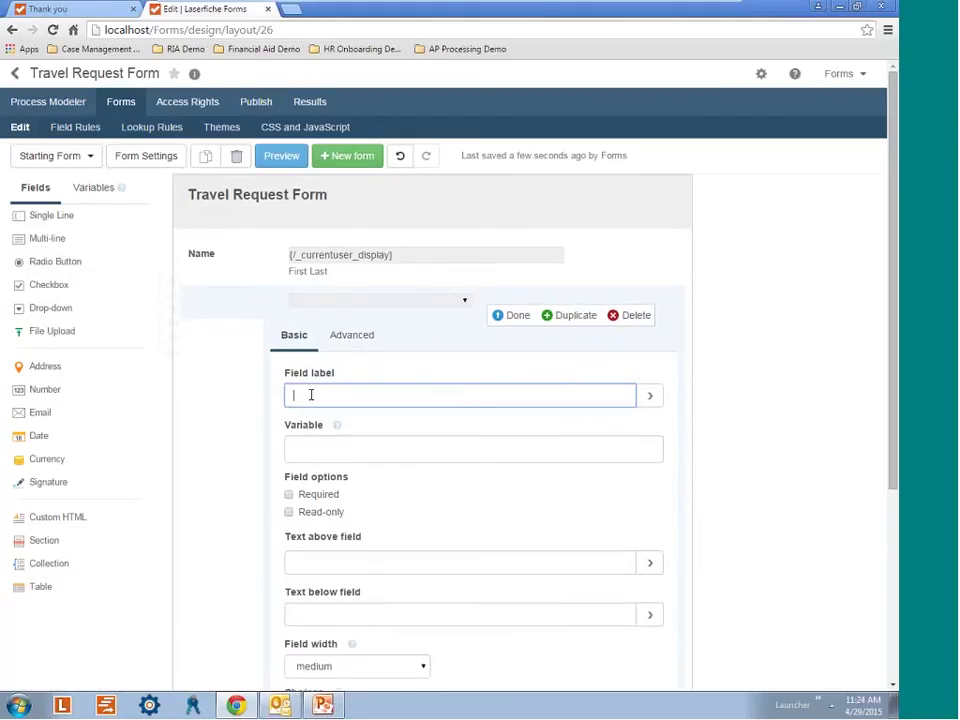
type("Department")
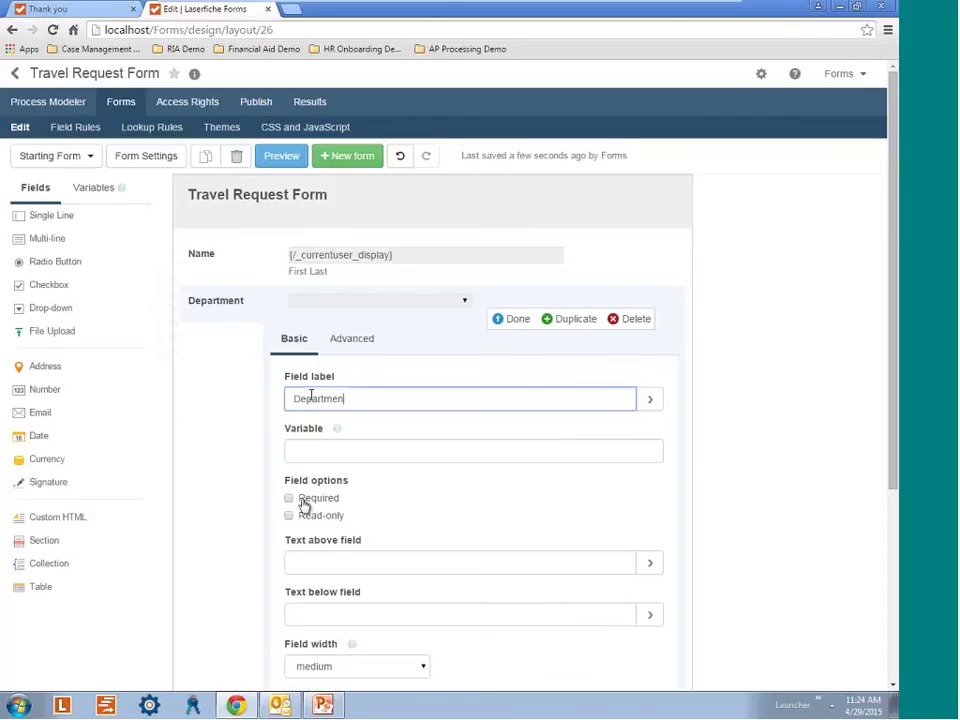
left_click(305, 505)
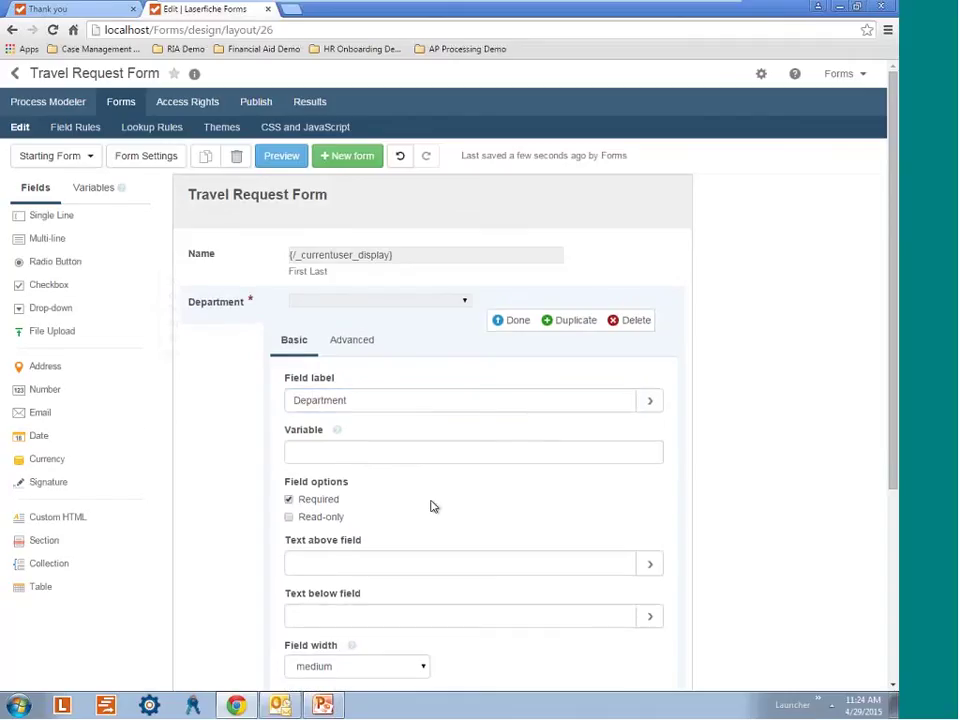
scroll(431, 506, "down", 1)
scroll(410, 499, "down", 3)
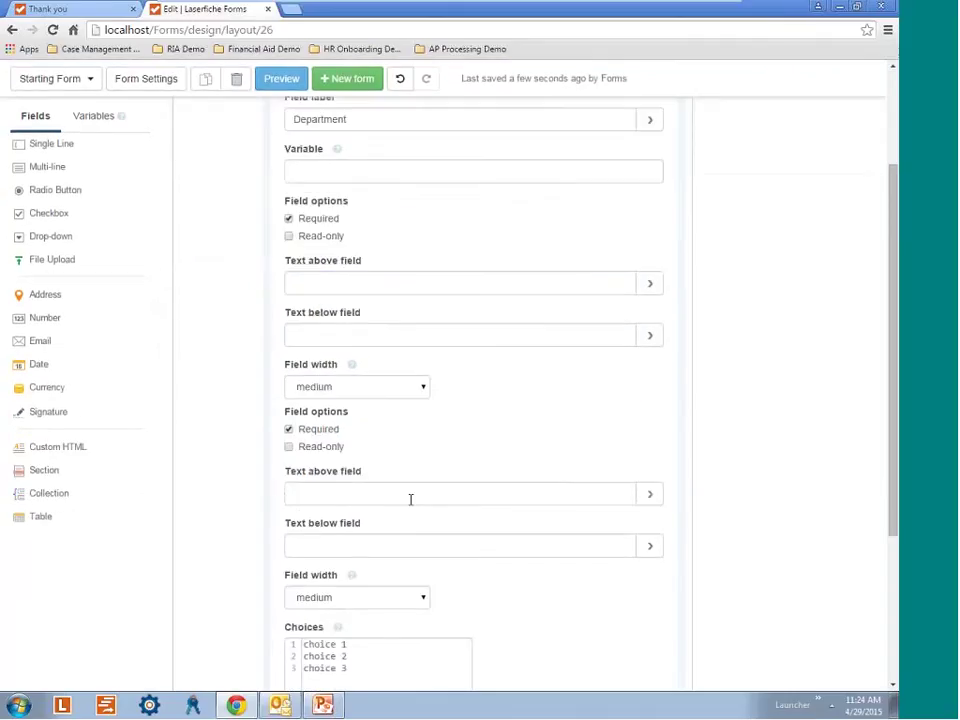
Replace the Department choices with Sales, Human Resources, Operations and Events.
left_click(339, 460)
key("ctrl+a")
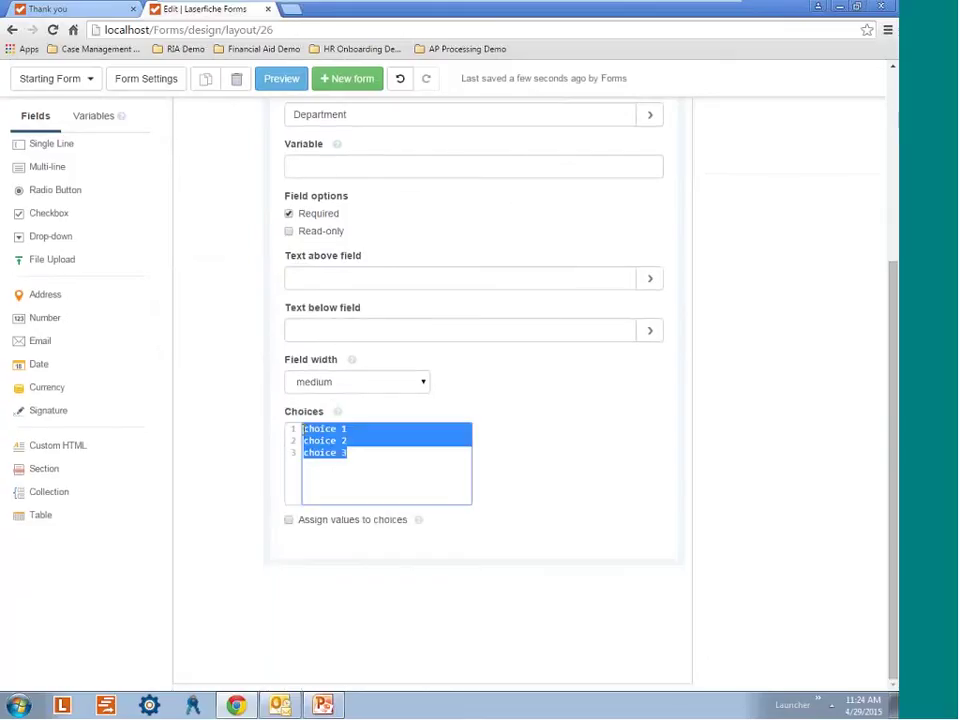
key("BackSpace")
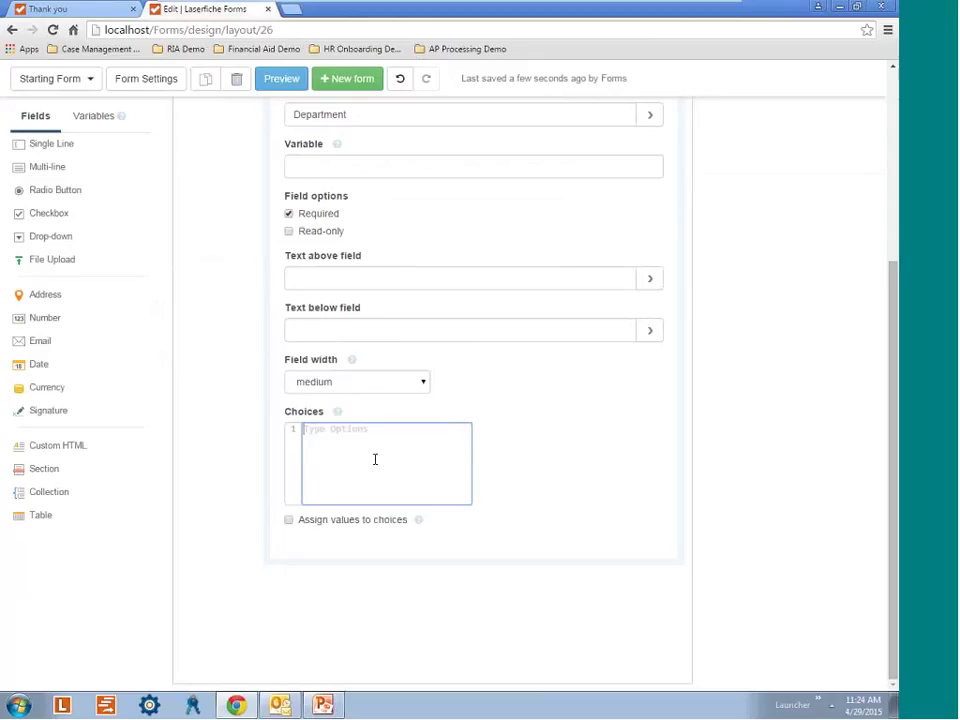
type("Sales")
key("Return")
type("Human Res")
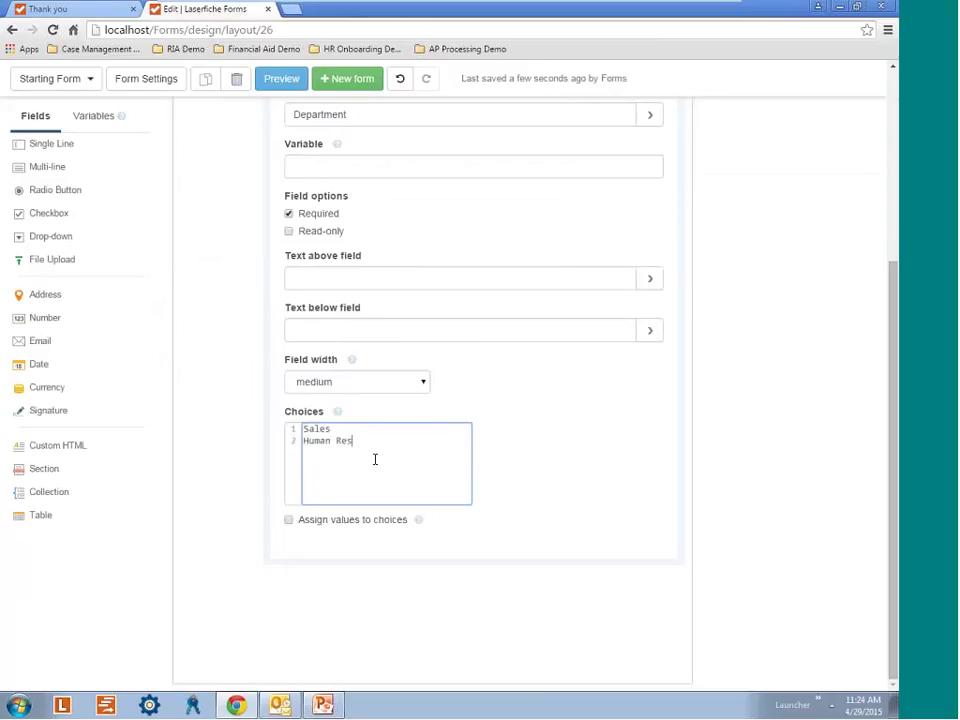
type("ources")
key("Return")
type("Operations")
key("Return")
type("Events")
scroll(548, 488, "up", 2)
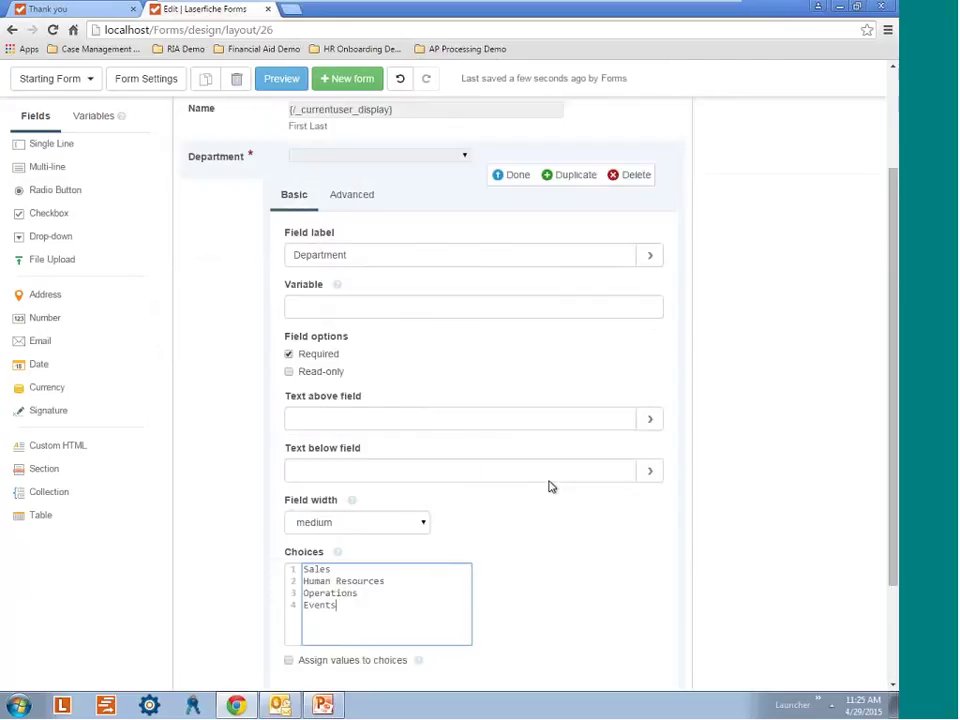
left_click(509, 177)
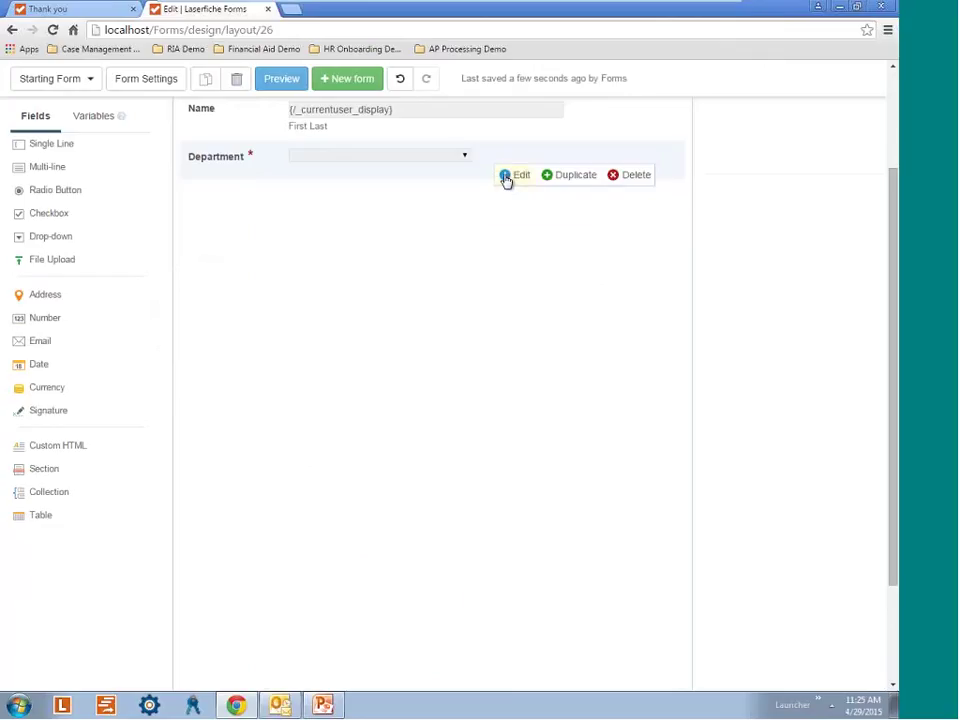
scroll(506, 179, "up", 1)
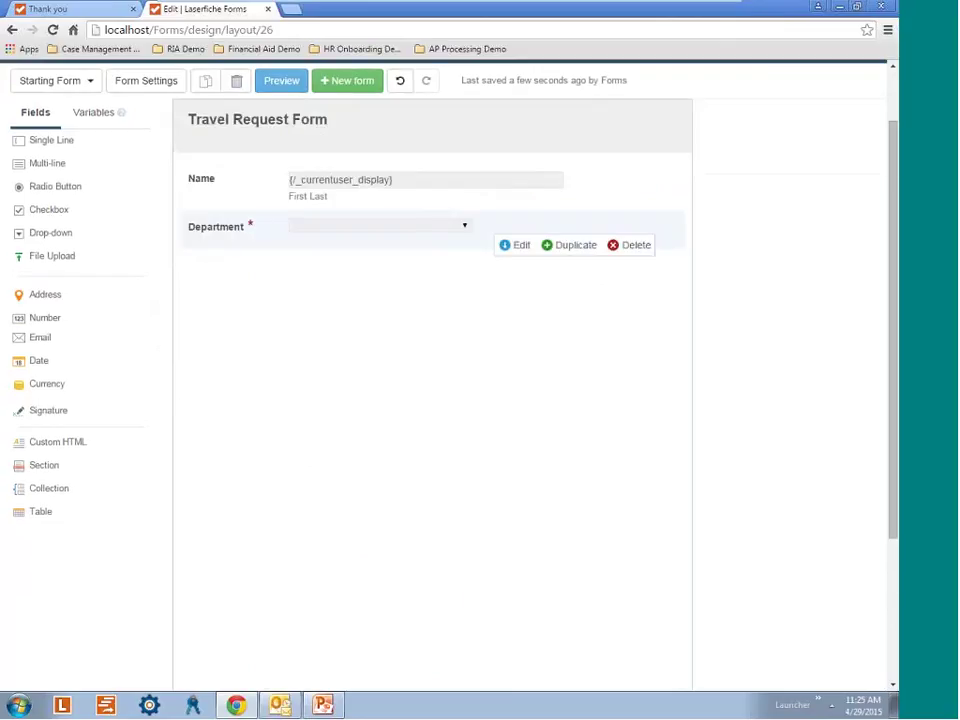
Add a Local Travel checkbox noting it excludes airfare, hotel, train, and/or car rental.
left_click(81, 219)
scroll(450, 300, "up", 2)
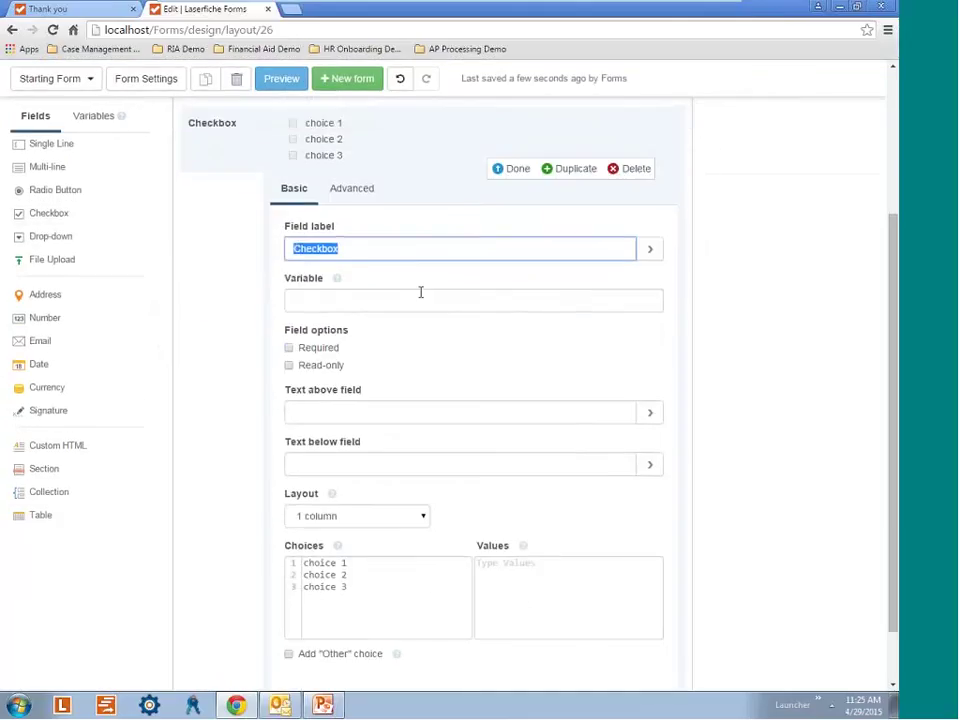
type("Loc")
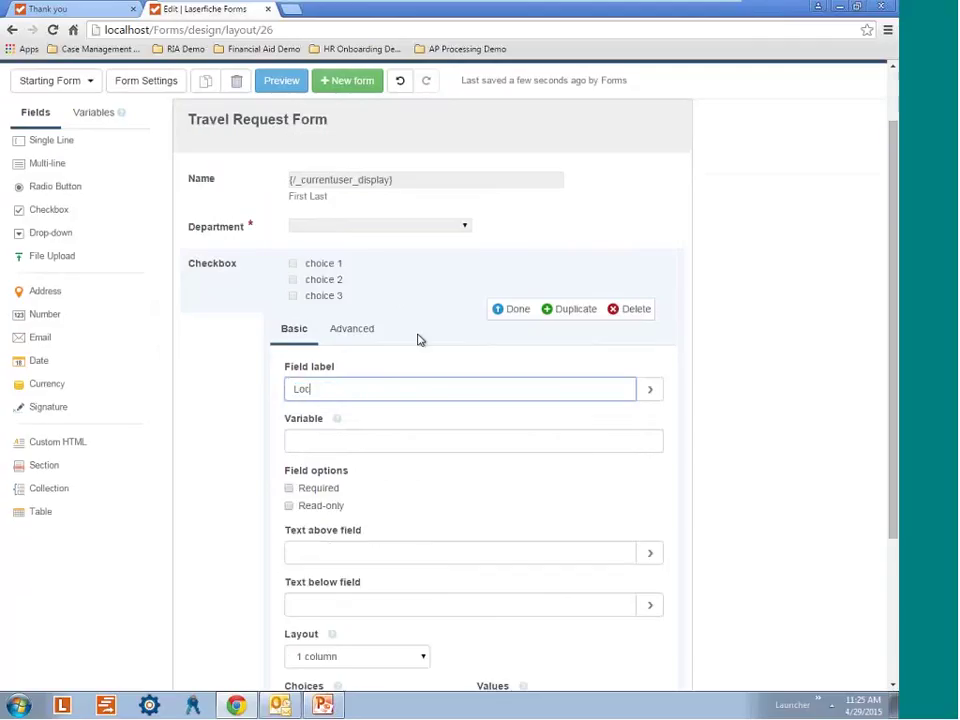
type("al Travel")
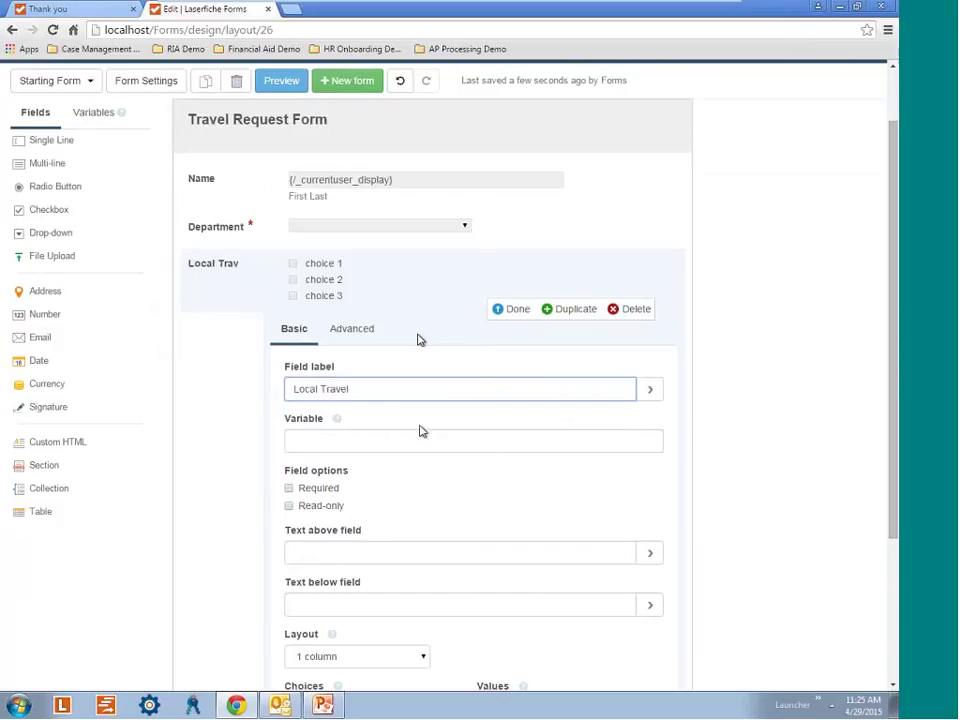
left_click(289, 488)
scroll(440, 510, "down", 1)
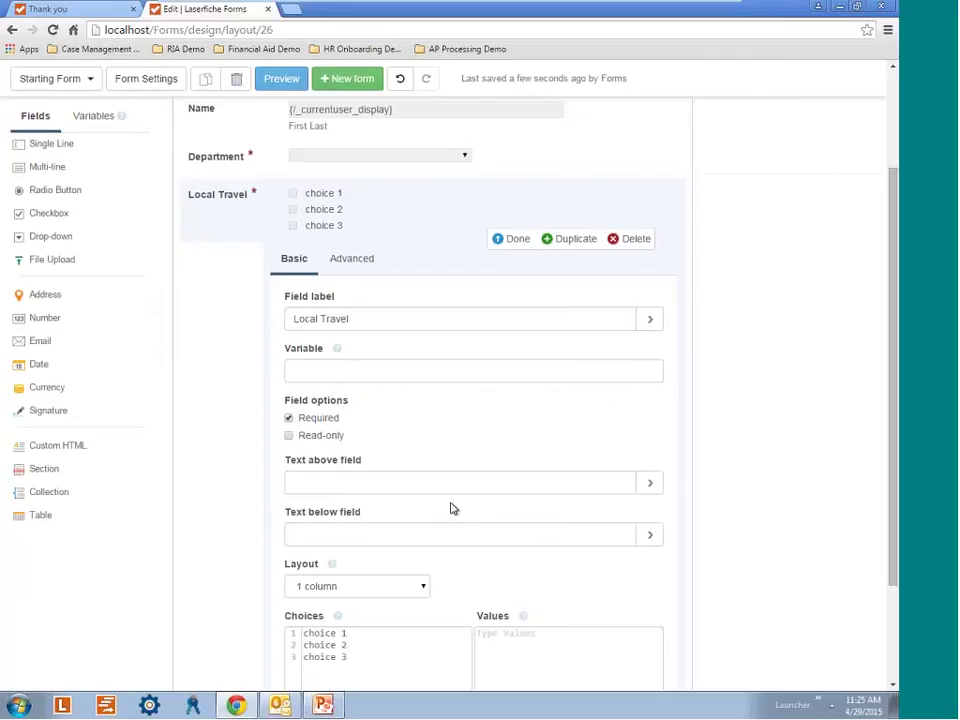
scroll(450, 509, "down", 1)
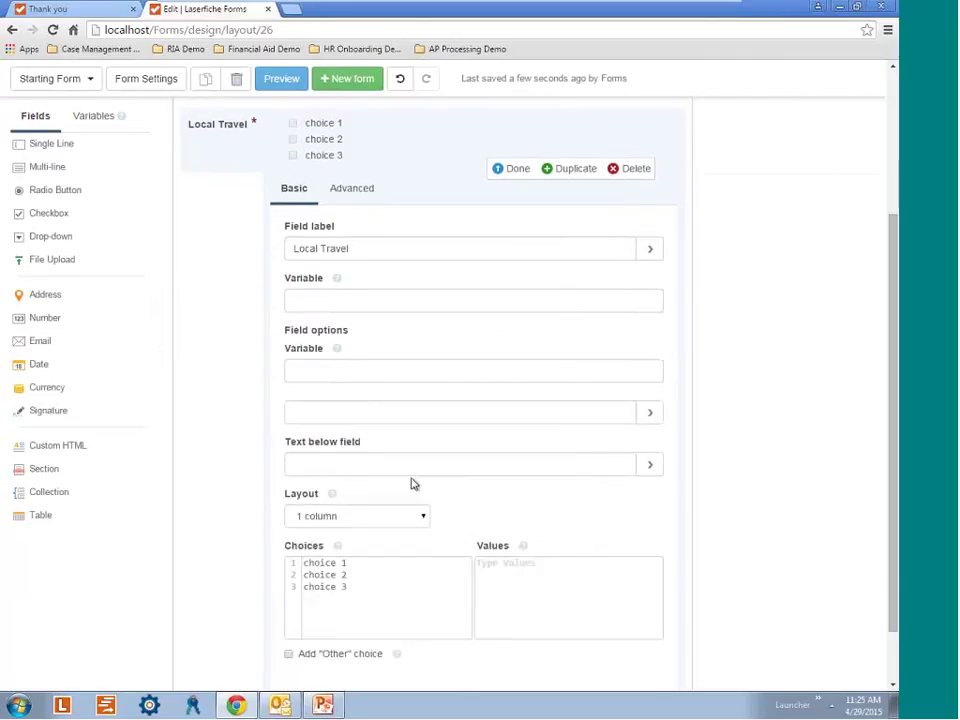
left_click(360, 458)
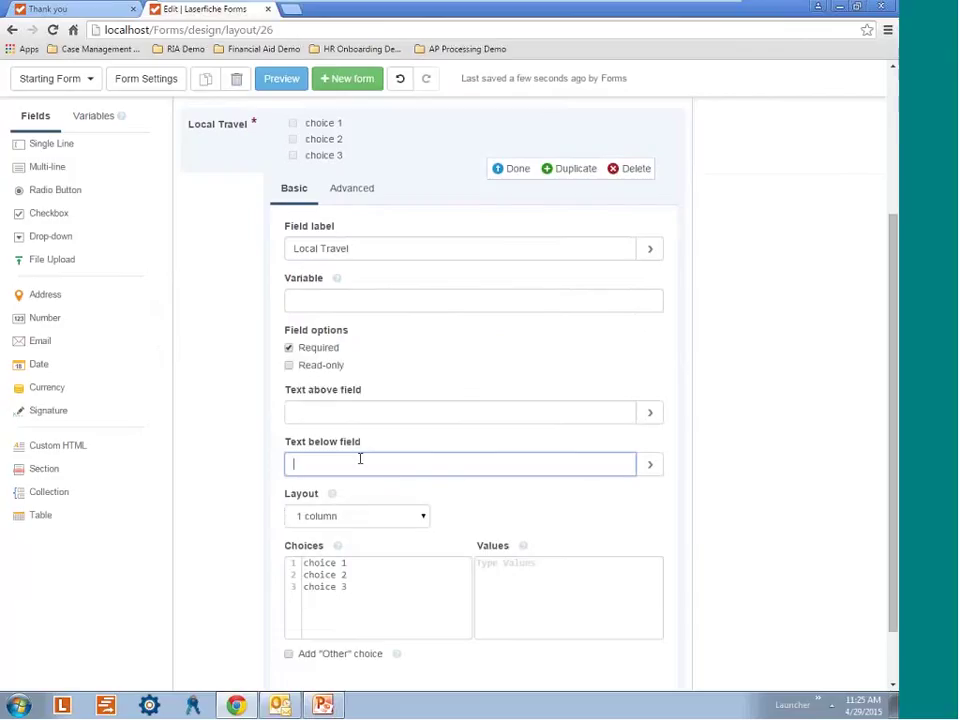
type("L")
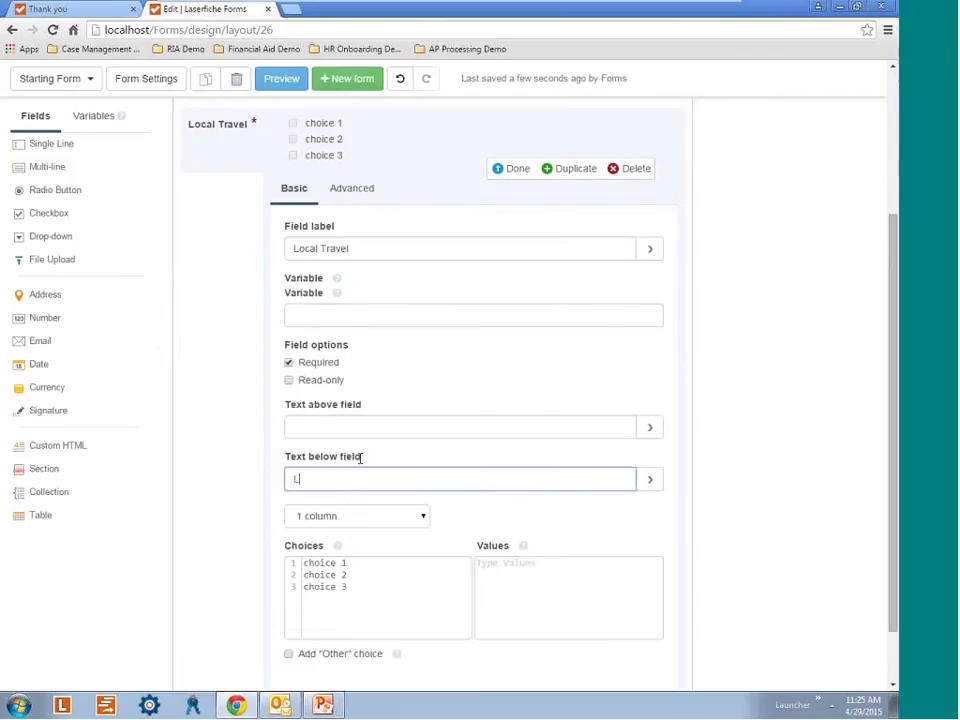
type("ocal travel does")
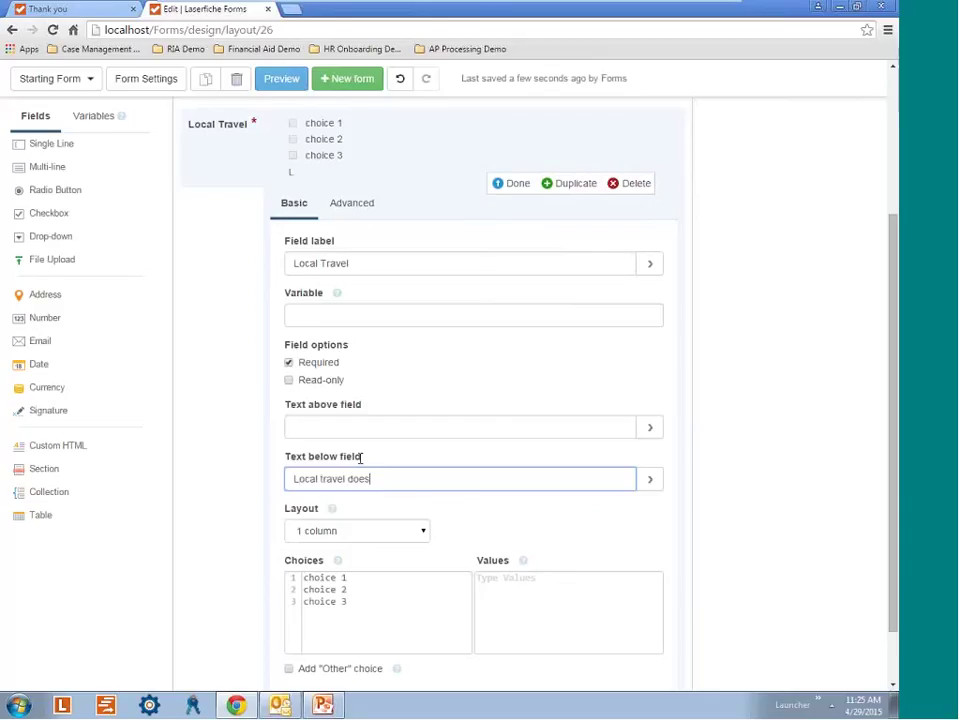
type(" not inclu")
type("de ")
type("a")
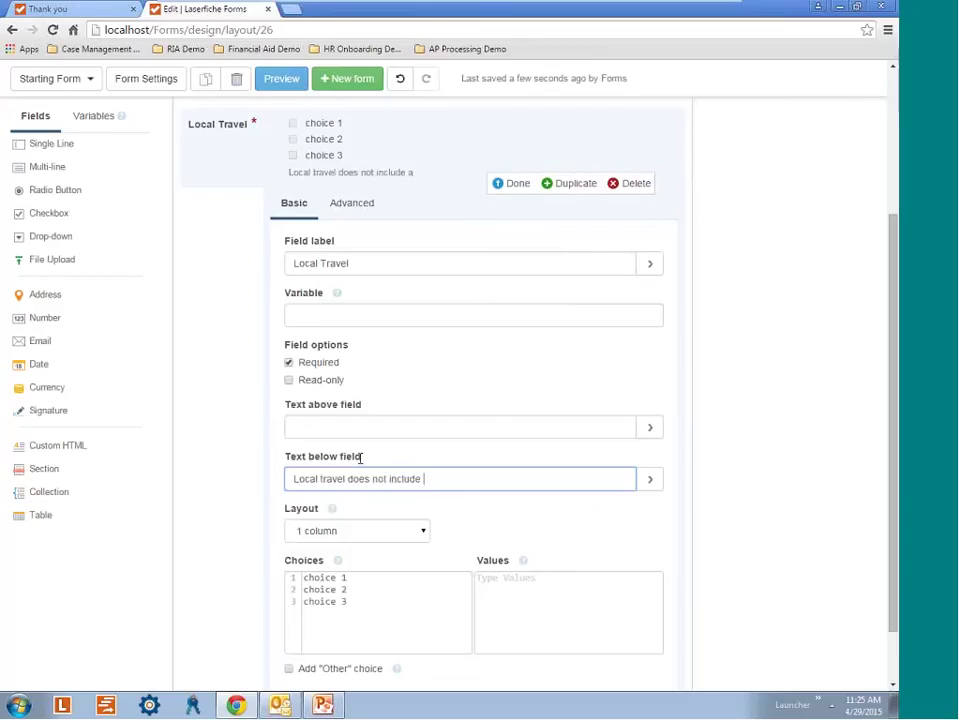
type("irfare, hot")
type("el")
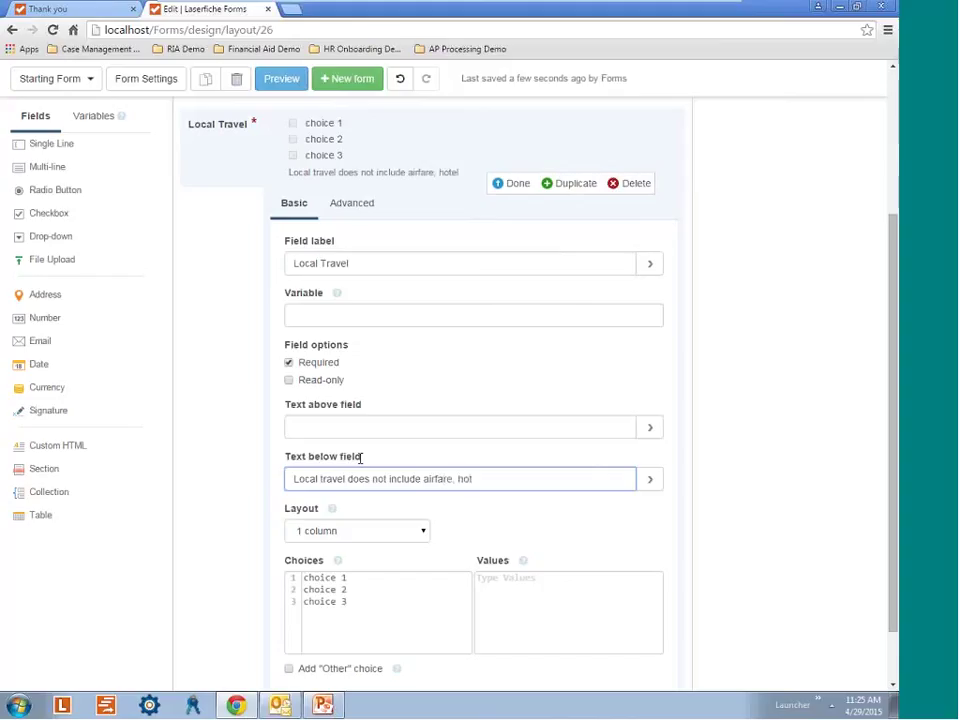
type(", train, and/o")
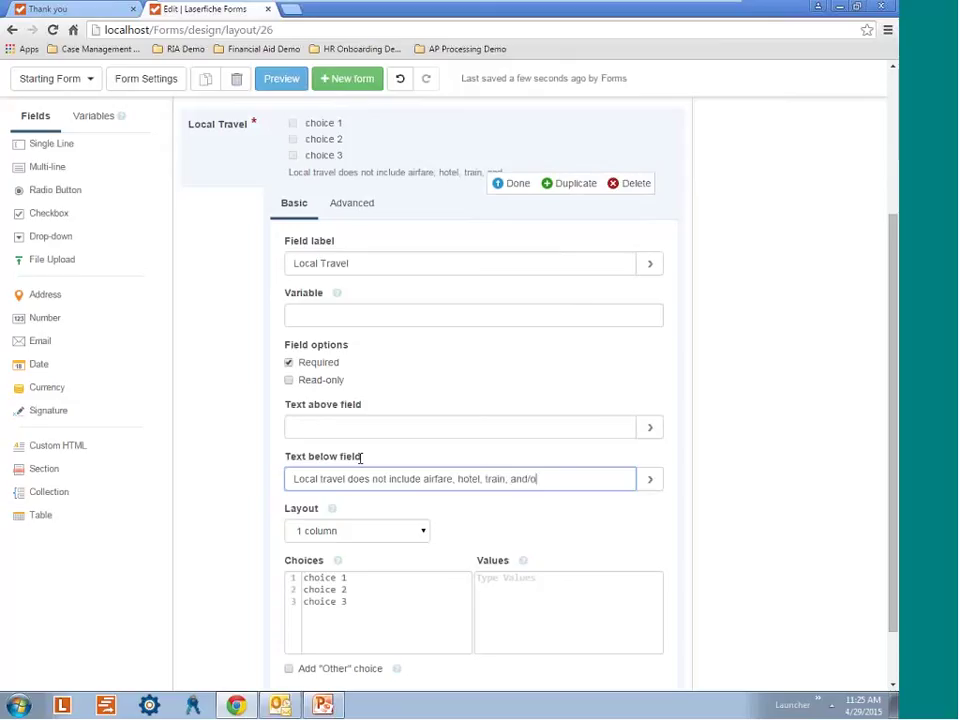
type("r car rental.")
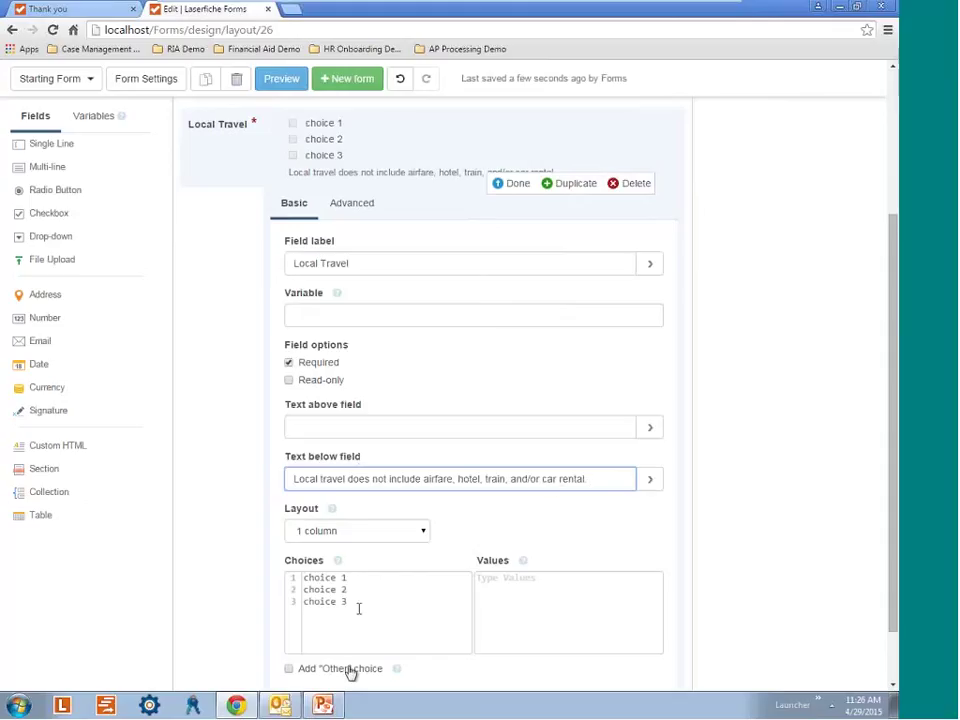
Give Local Travel a single 'yes' choice and make it optional.
left_click_drag(358, 608, 300, 577)
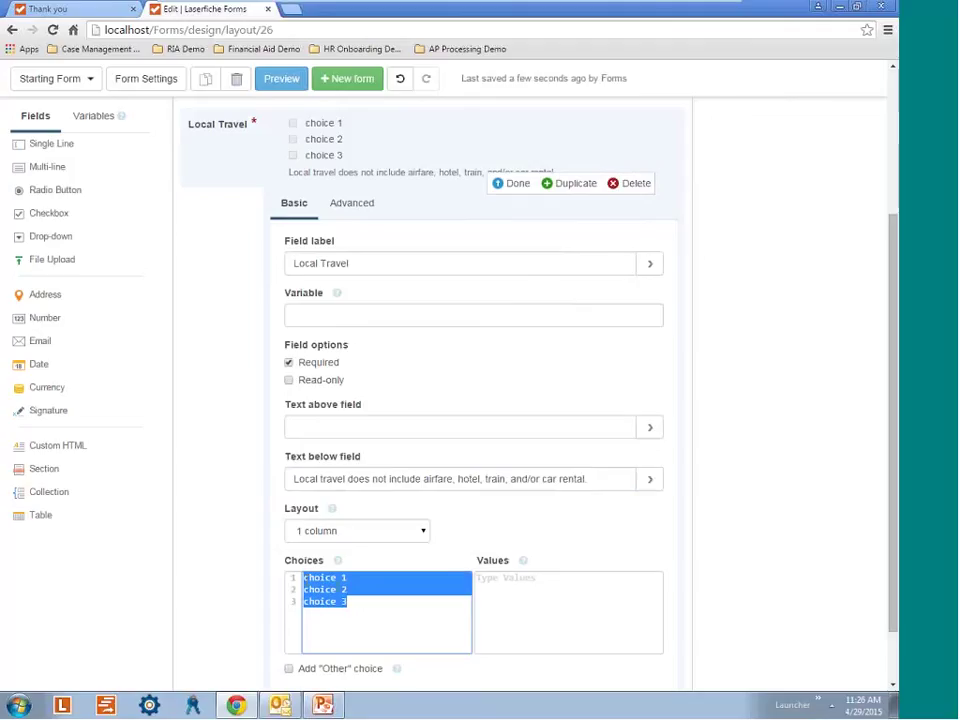
key("BackSpace")
type("yes")
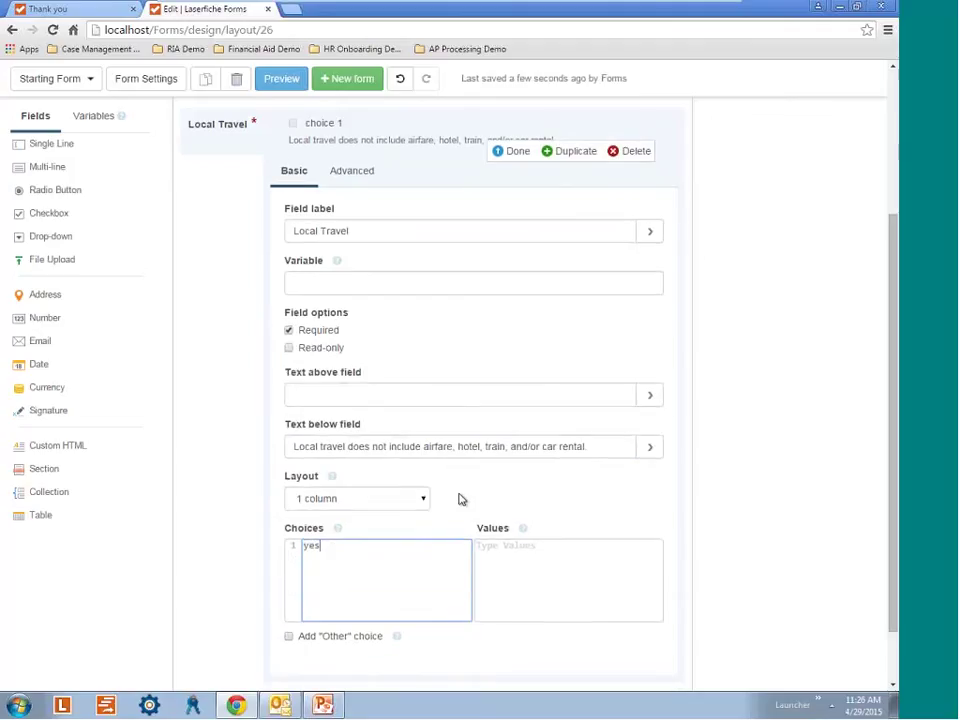
scroll(506, 591, "up", 3)
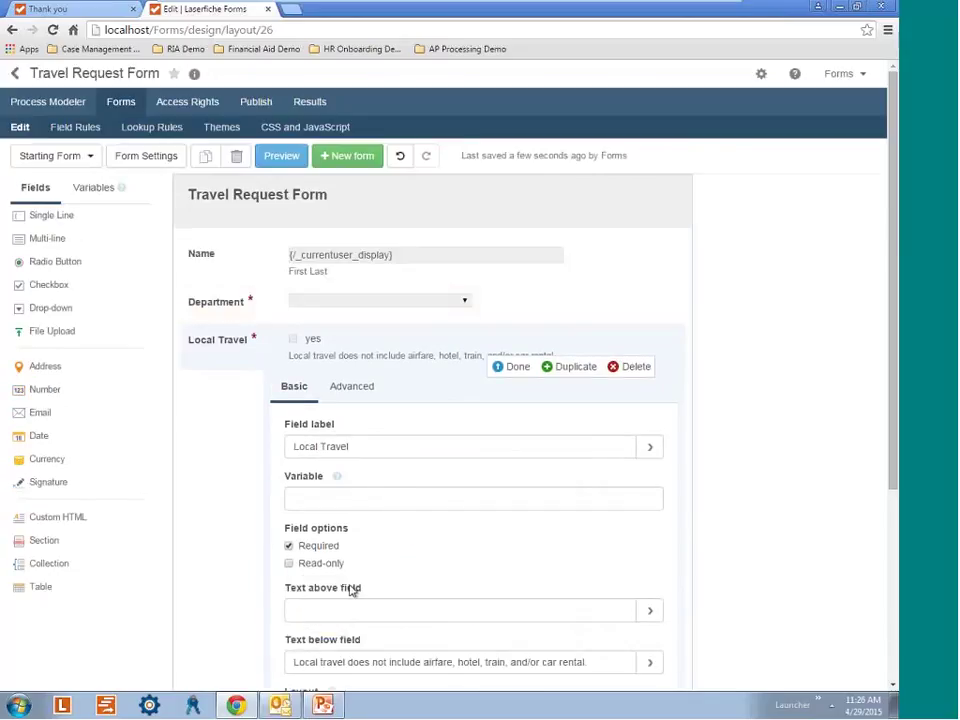
left_click(290, 547)
left_click(516, 367)
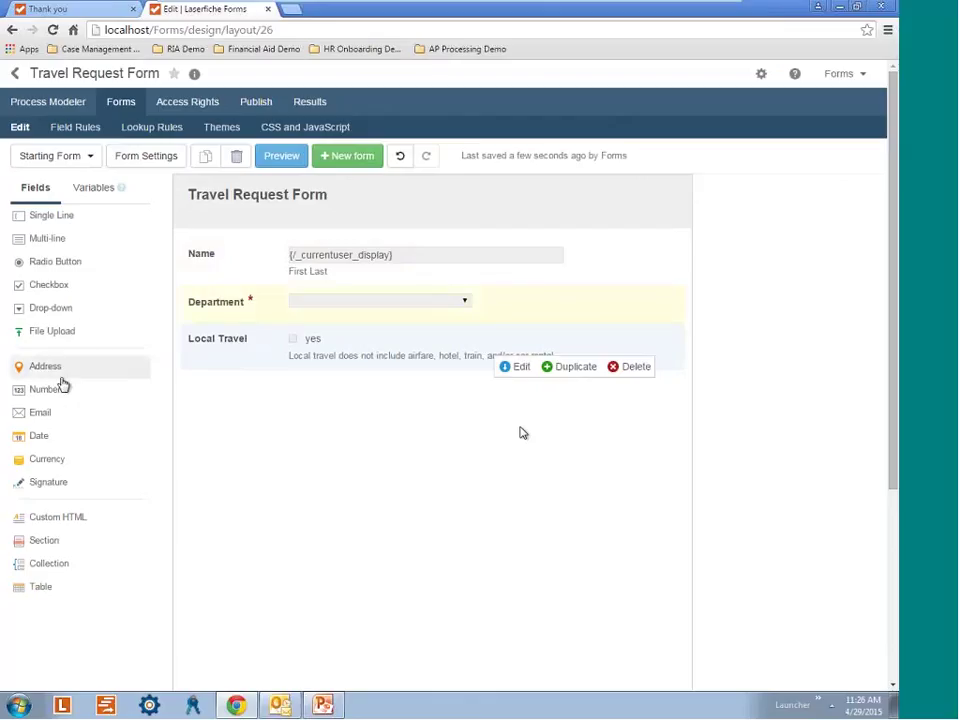
Add a new section labelled 'Travel Type' below Local Travel.
left_click(100, 543)
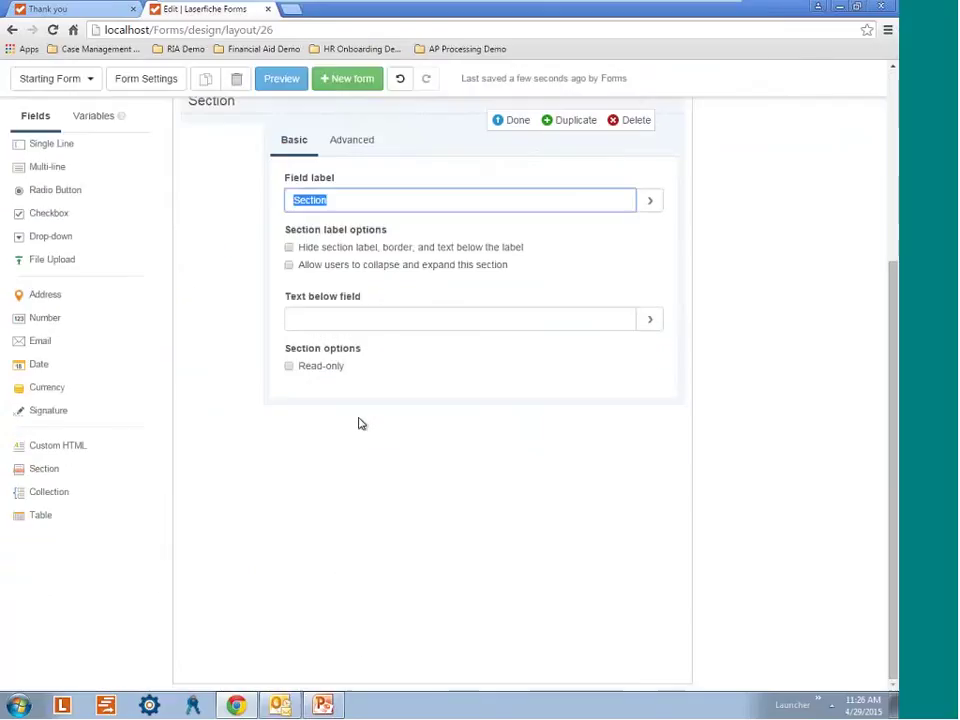
key("BackSpace")
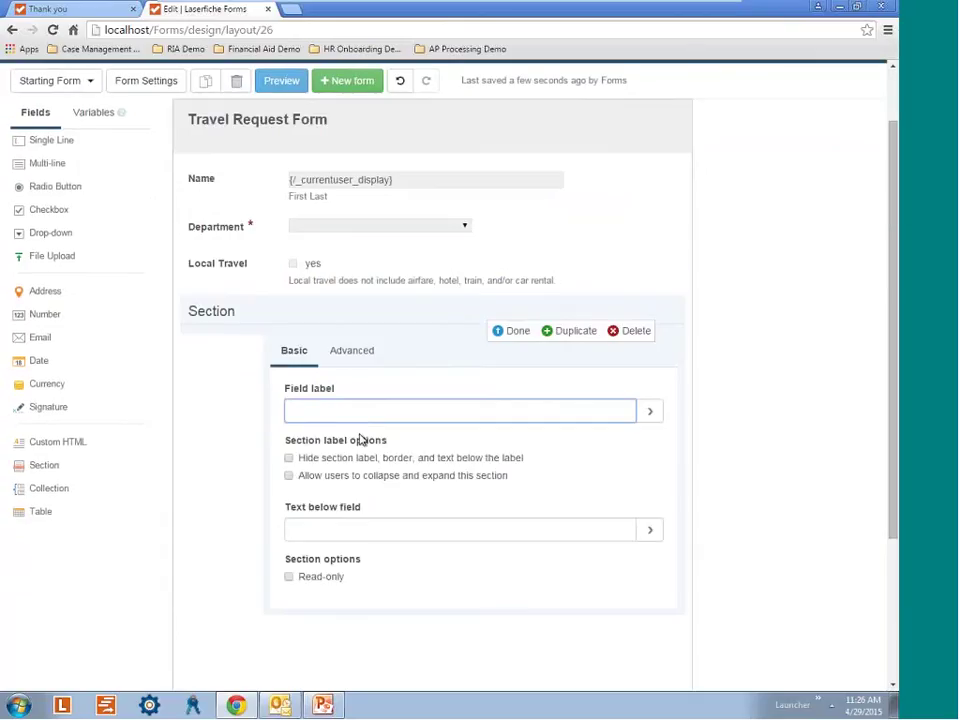
type("Travel Typr")
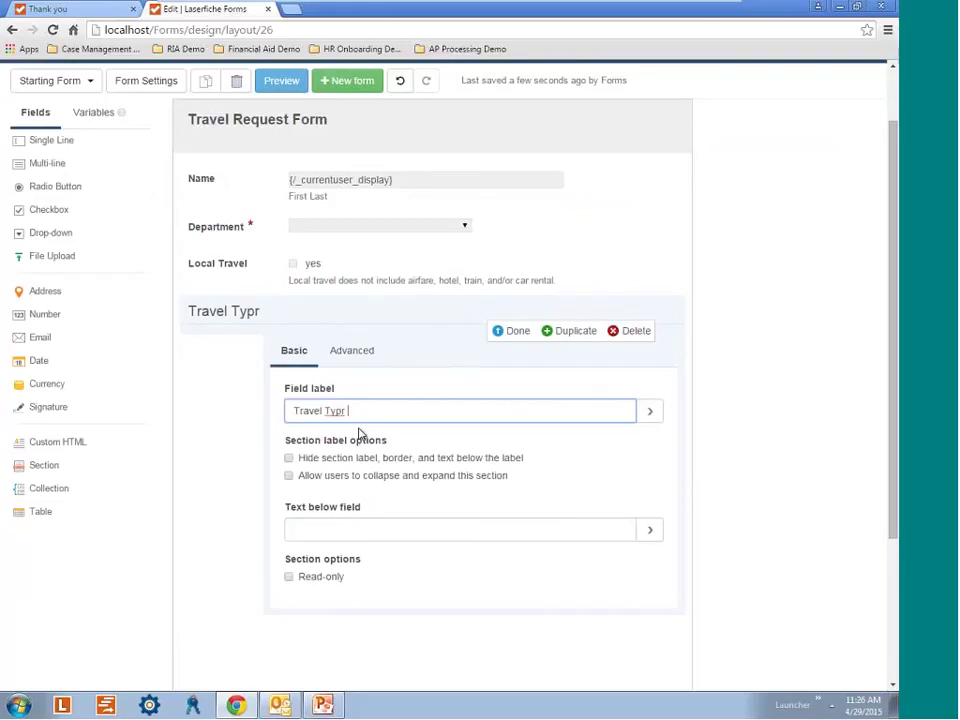
key("BackSpace")
type("e")
left_click(512, 331)
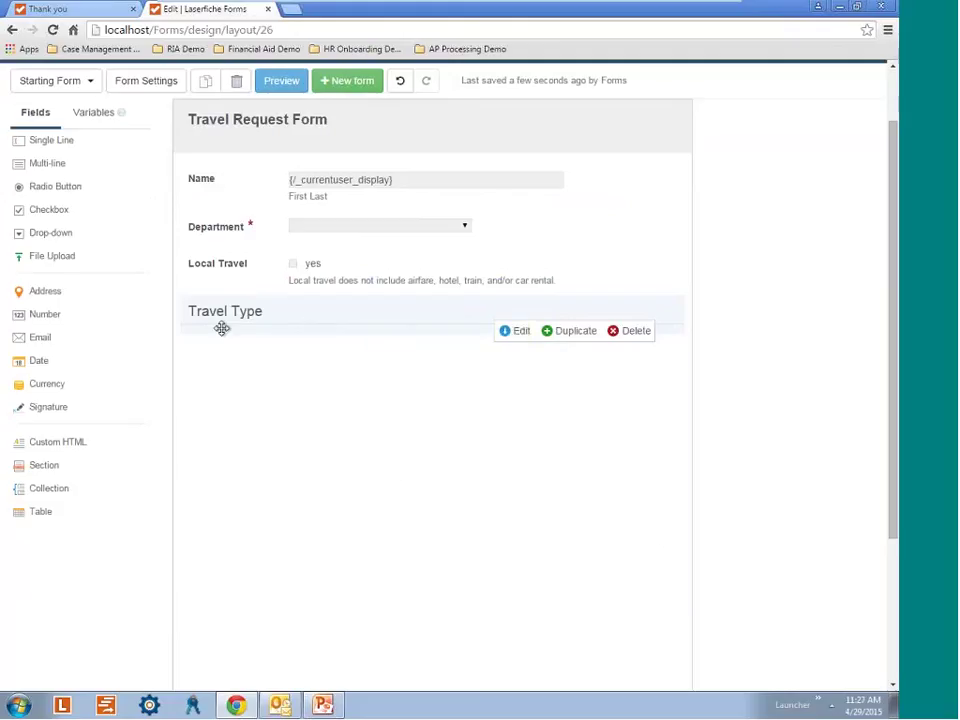
Add a required drop-down labelled Travel Type inside the Travel Type section.
left_click_drag(60, 236, 236, 336)
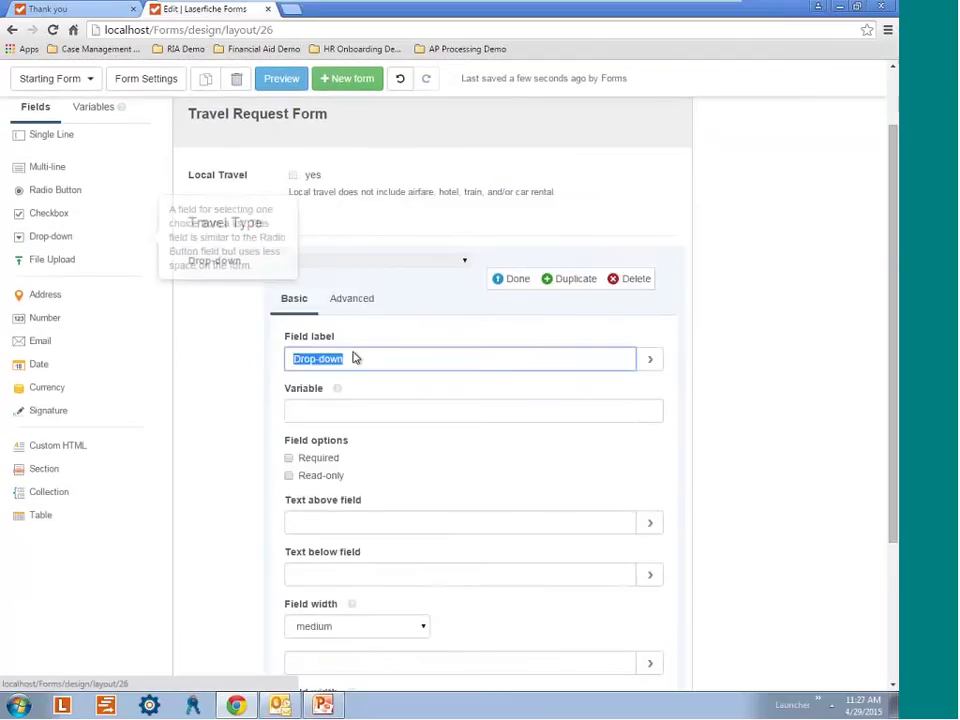
key("BackSpace")
type("T")
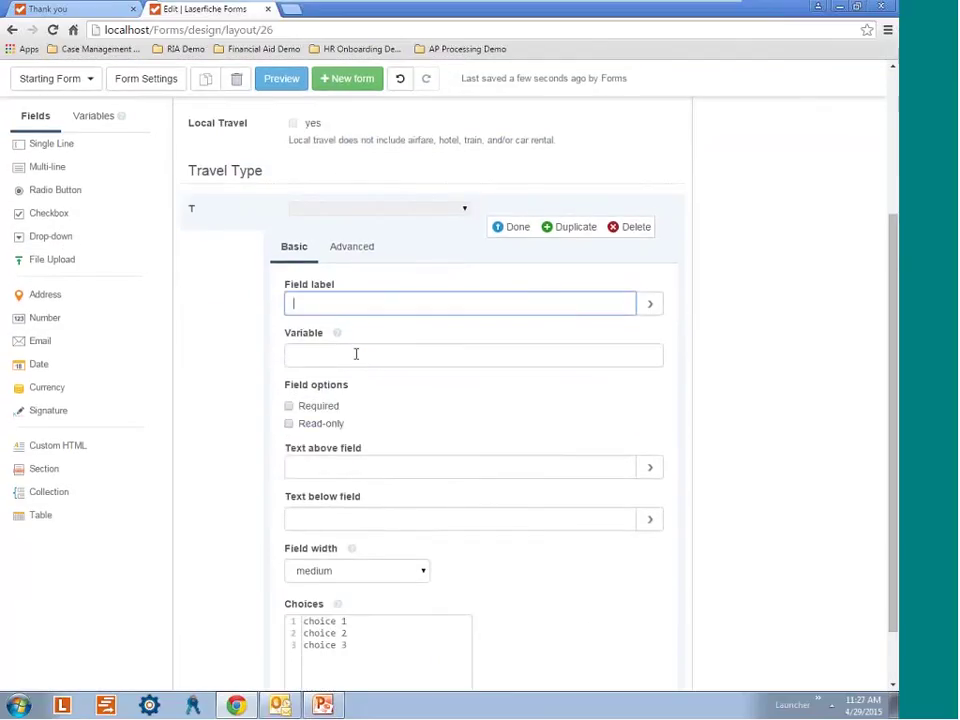
type("ravel Type")
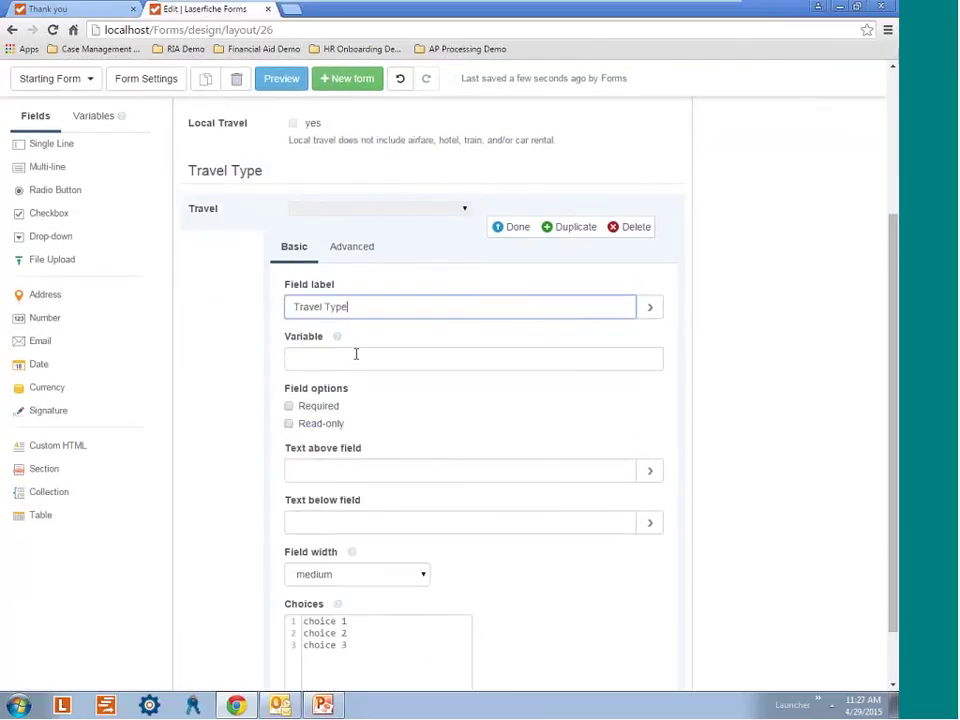
left_click(289, 407)
Replace its choices with Meeting with a client, Meeting with prospect, Tradeshow and training.
scroll(364, 598, "down", 1)
left_click_drag(364, 598, 303, 552)
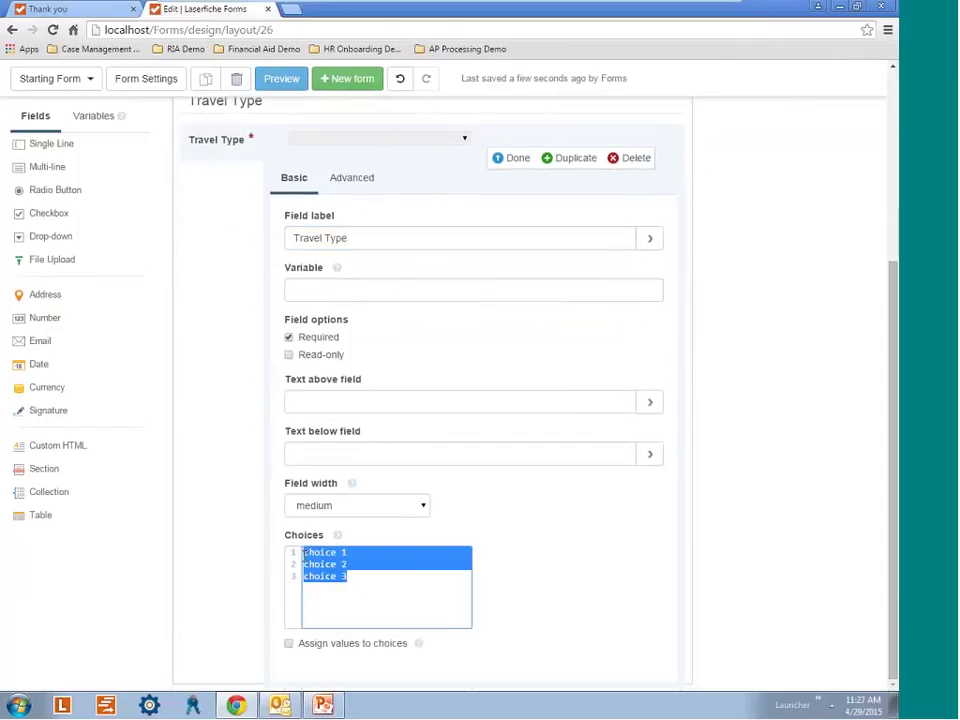
key("BackSpace")
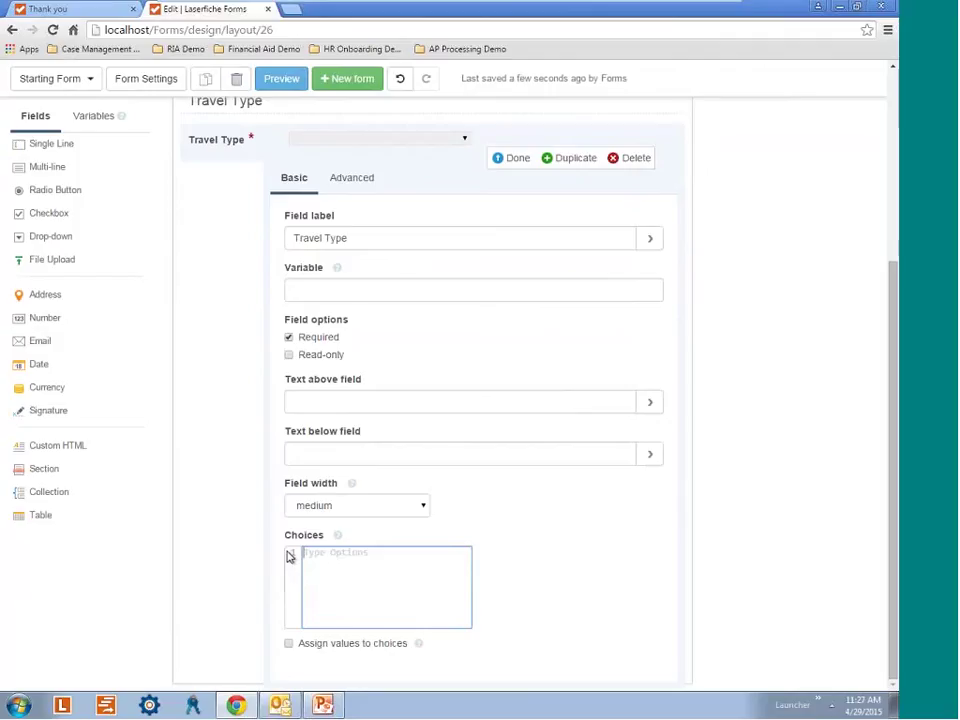
type("Meeting with a clie")
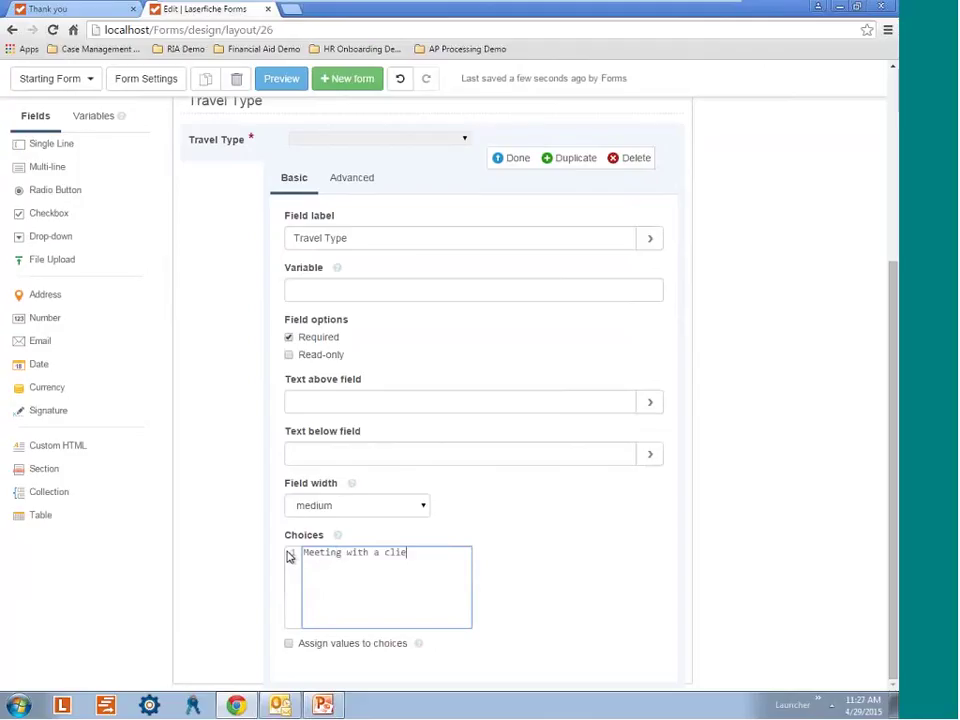
type("nt")
key("Return")
type("Meeting with prospect")
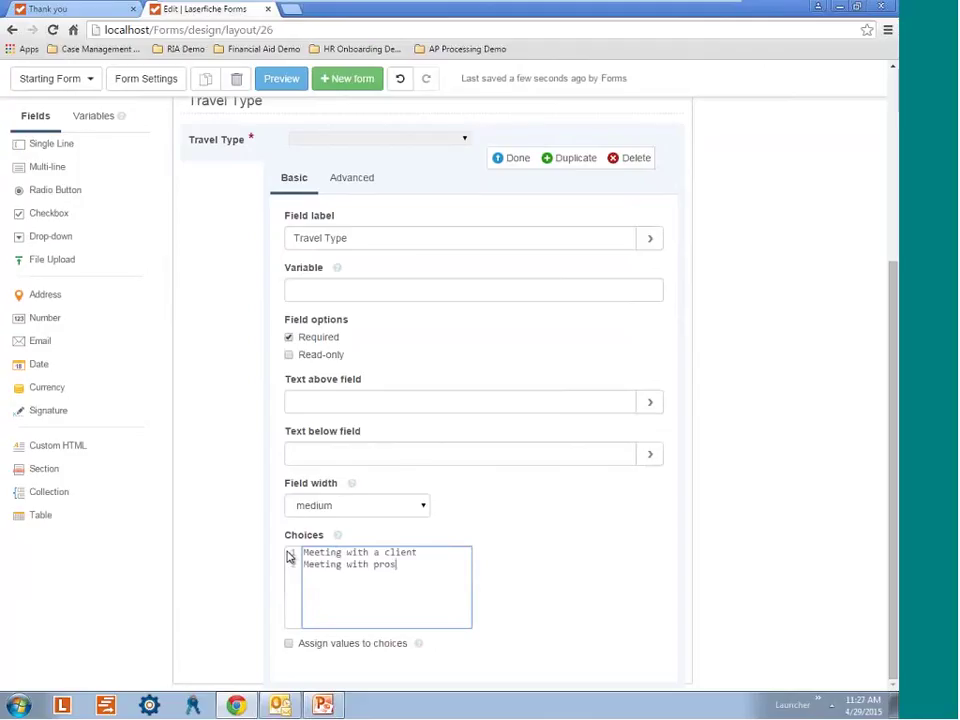
key("Return")
type("Tradeshow")
key("Return")
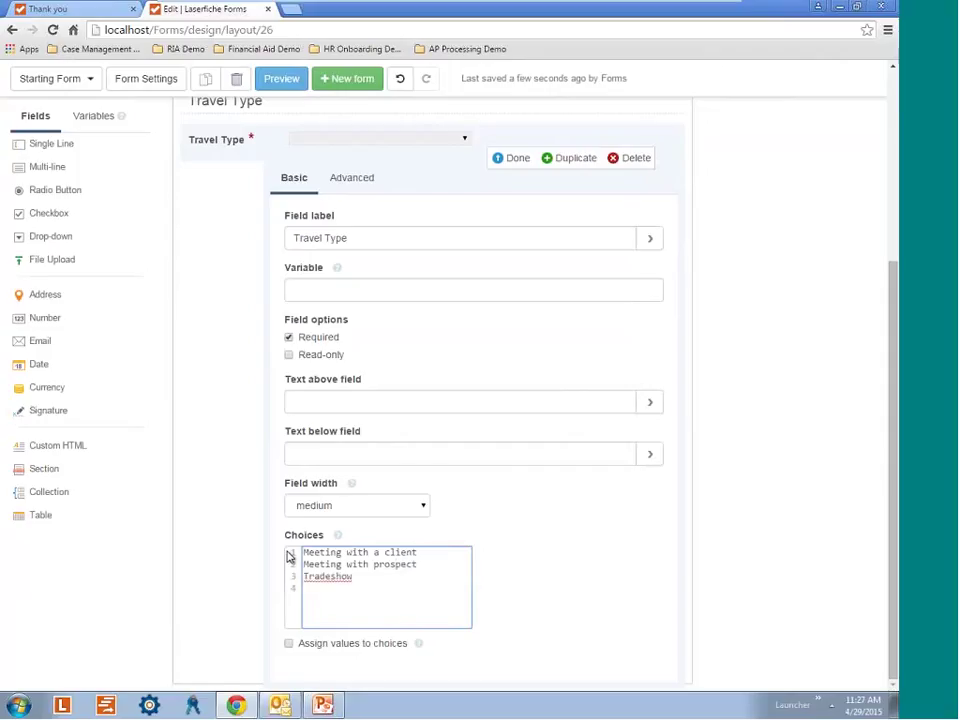
type("training")
Correct the Tradeshow choice's capitalisation and add a fifth choice, Other.
left_click(331, 577)
key("Delete")
type("S")
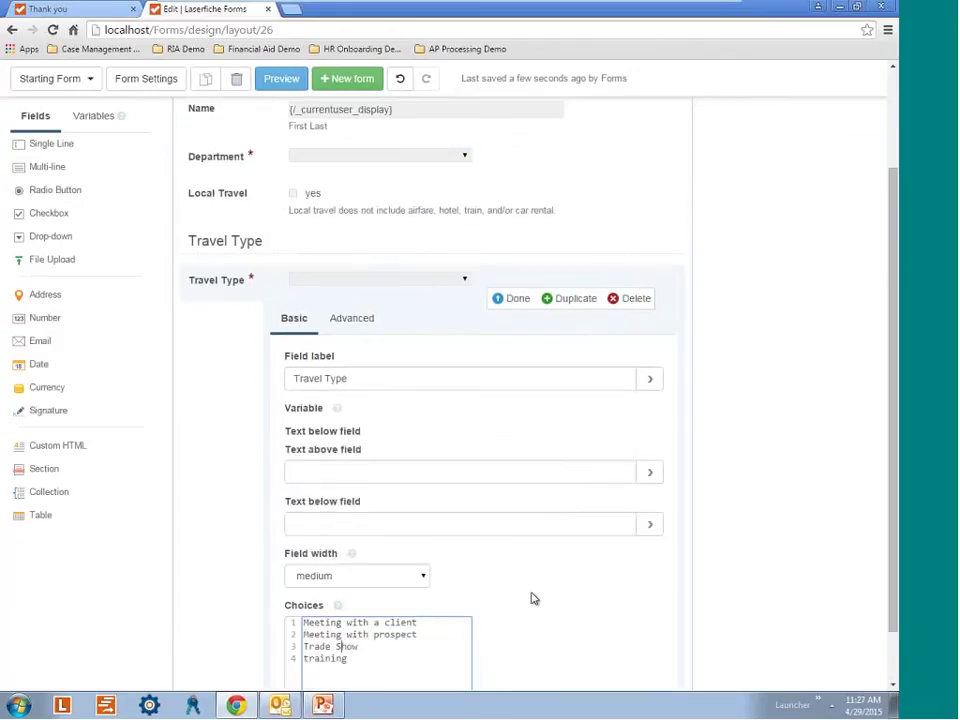
left_click(381, 591)
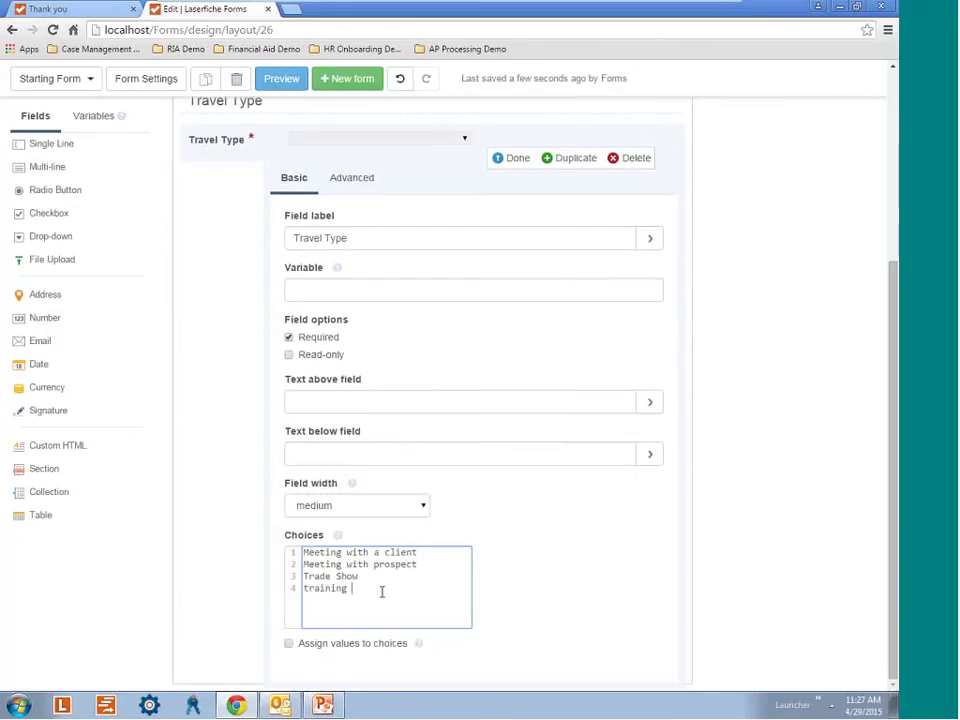
key("Return")
type("Other")
scroll(416, 328, "up", 2)
left_click(511, 298)
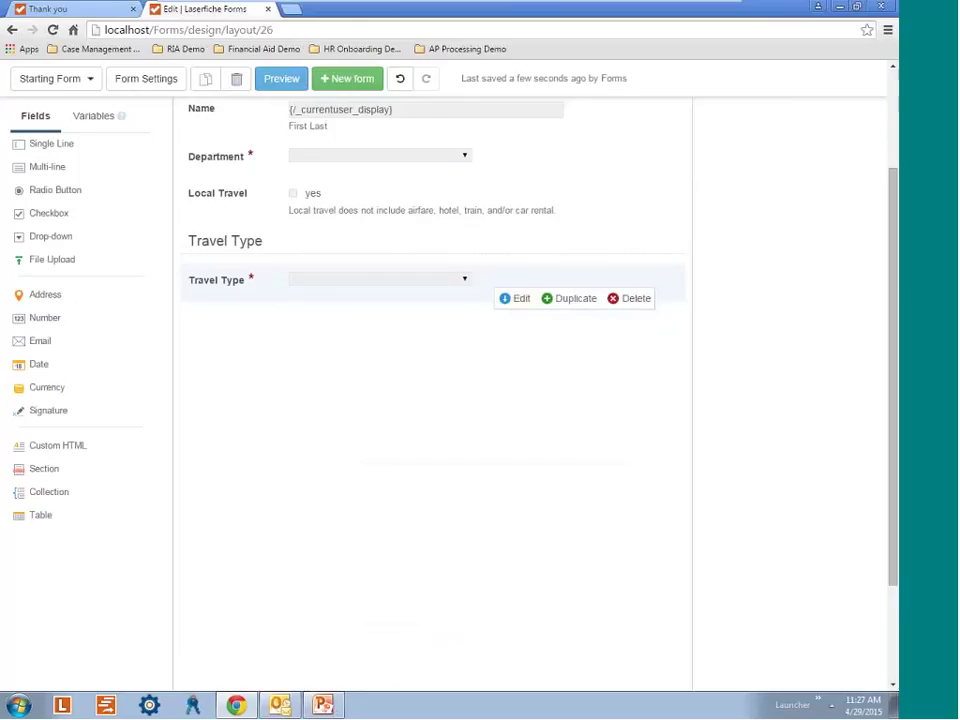
Add a multi-line Comments field with the hint 'What is reasoning for traveling?' below it.
left_click(70, 167)
scroll(392, 268, "down", 3)
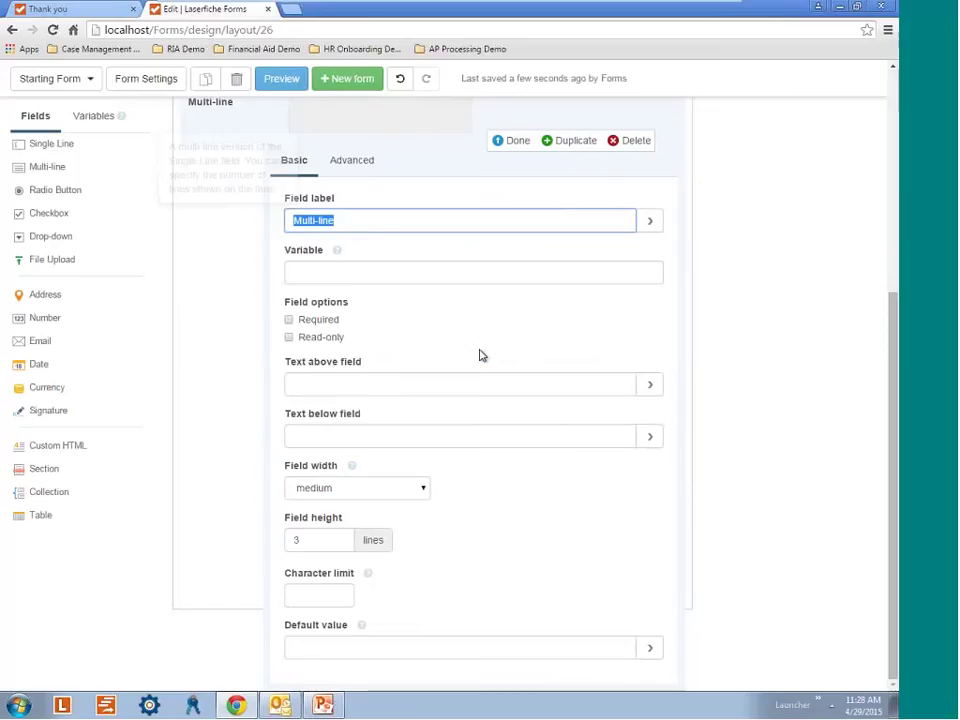
scroll(480, 355, "up", 3)
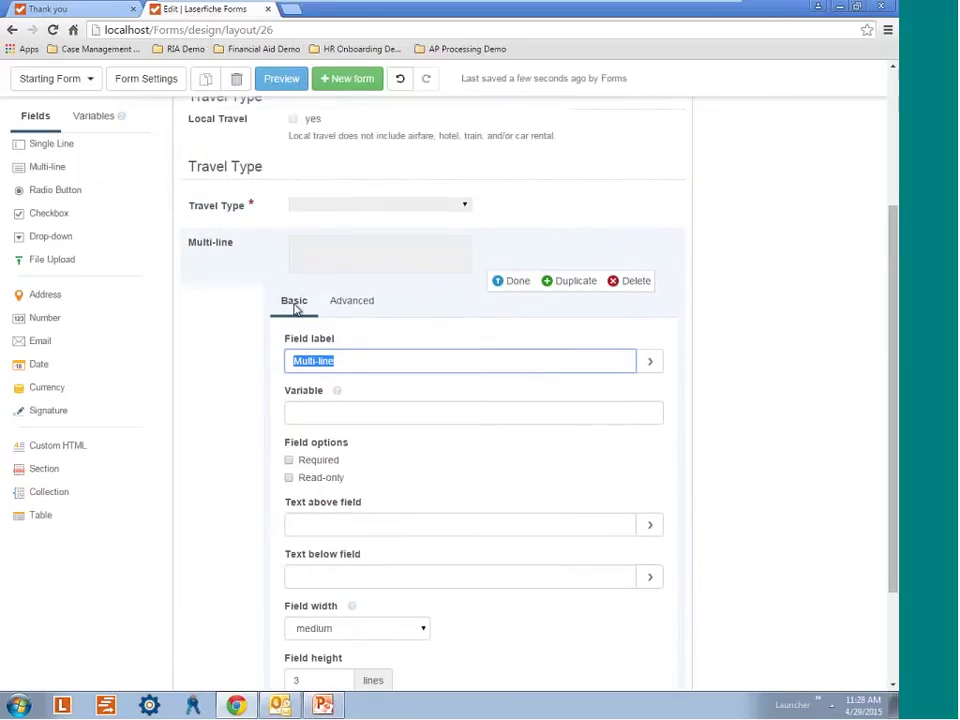
scroll(428, 250, "up", 3)
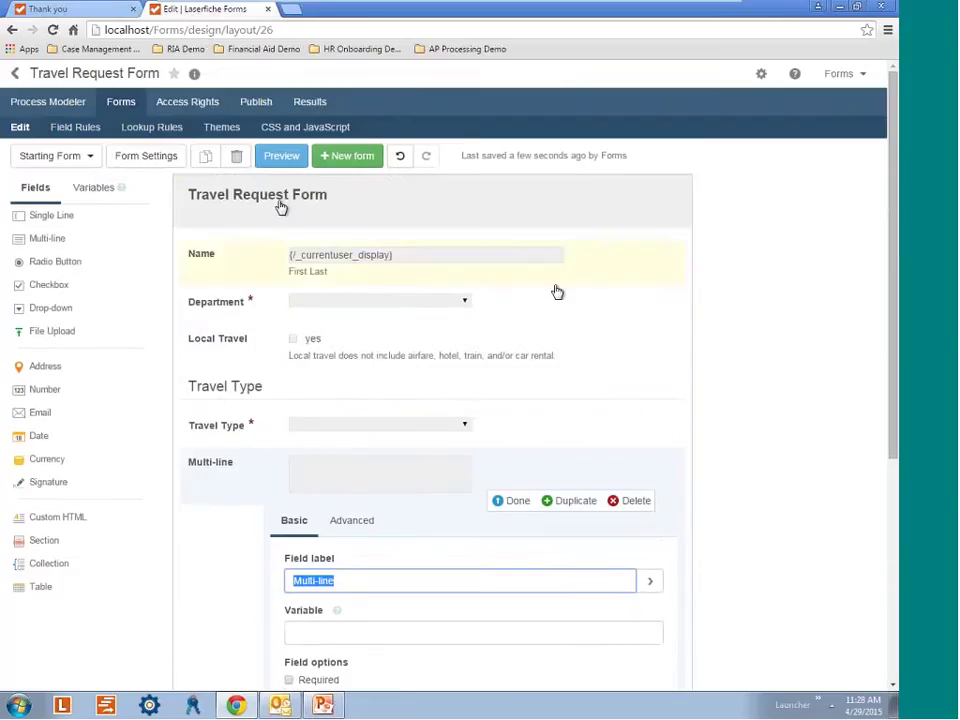
scroll(328, 428, "down", 2)
scroll(328, 428, "down", 3)
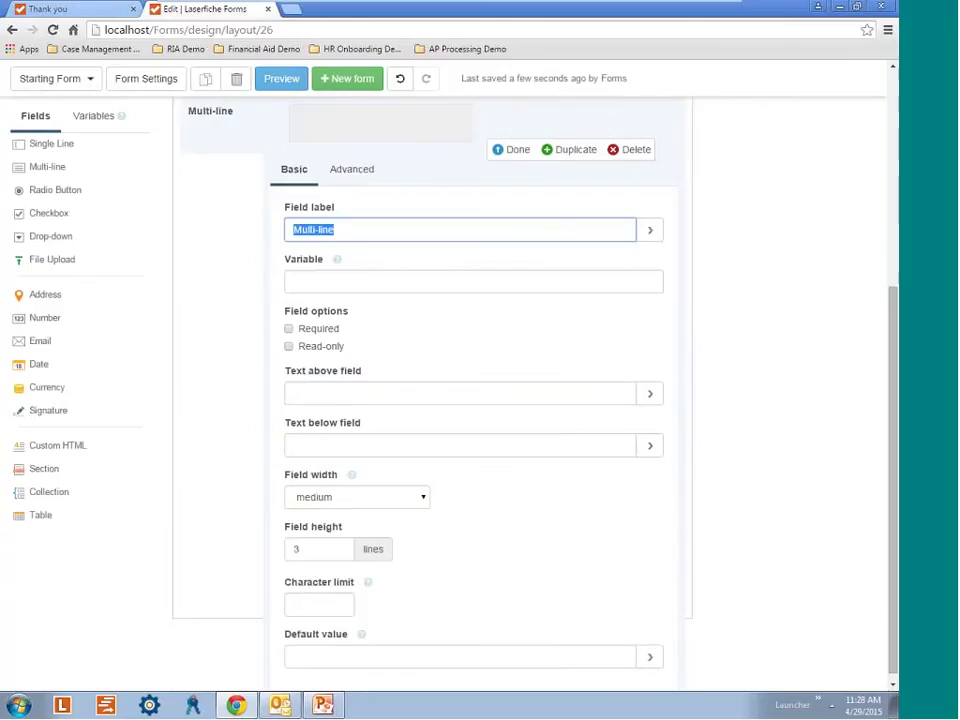
type("Comments")
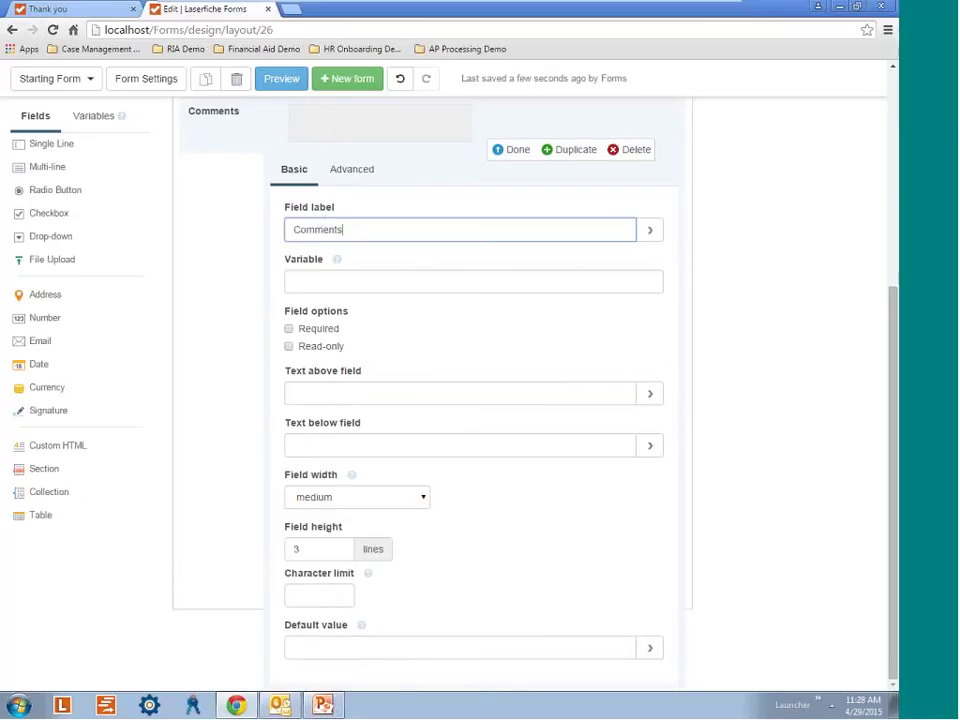
scroll(266, 379, "down", 1)
left_click(349, 441)
type("Wha")
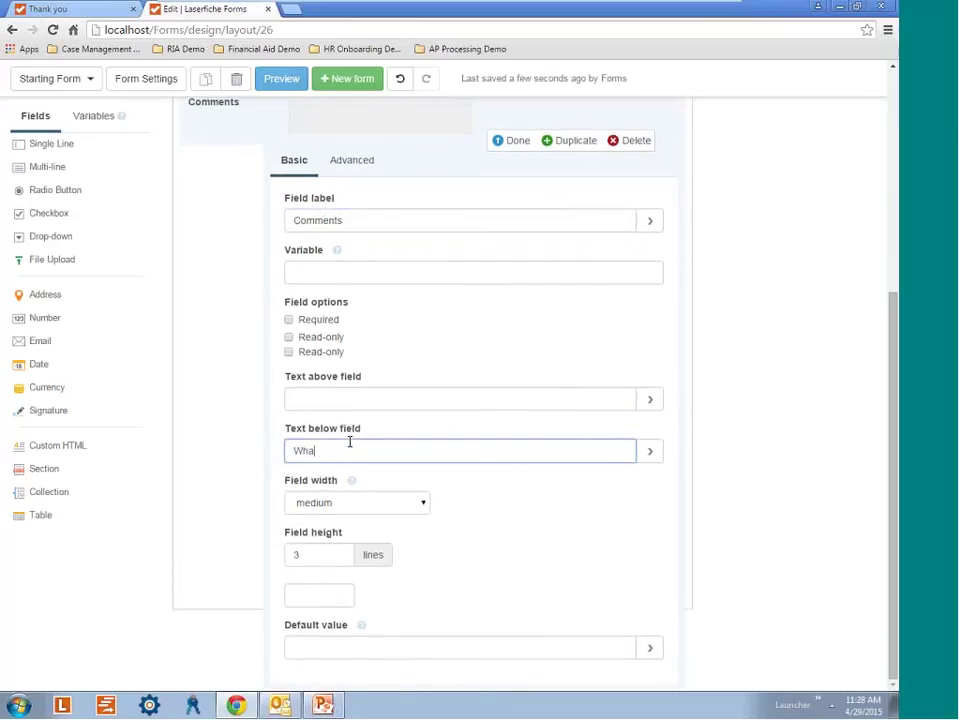
type("t is ")
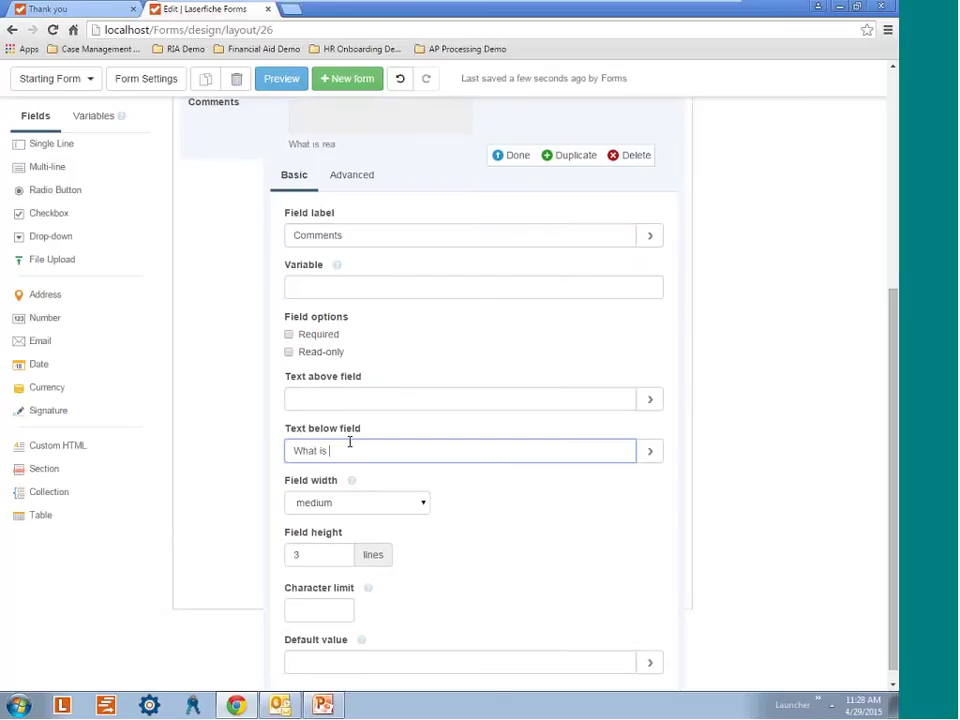
type("reasoning for traveling?")
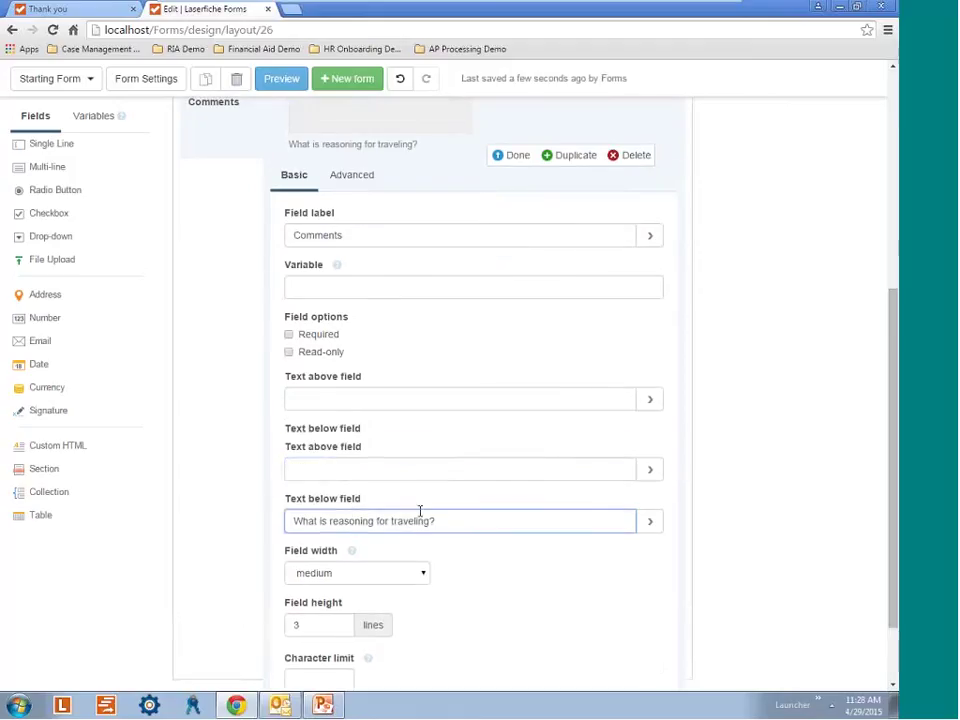
Set the Comments field width to large and its character limit to 250.
left_click(405, 503)
left_click(392, 543)
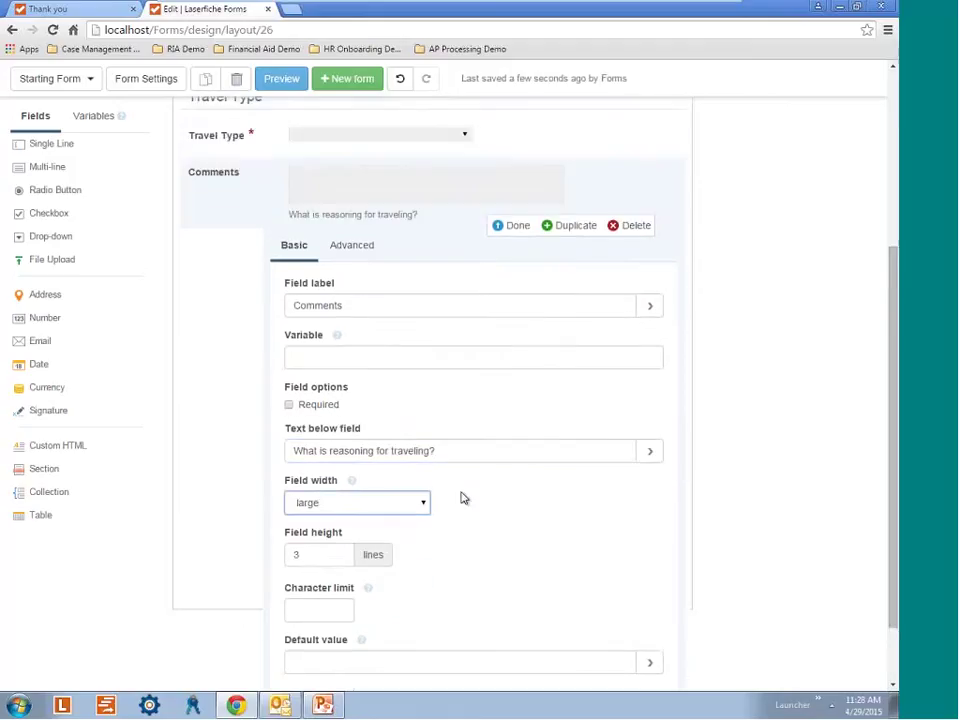
left_click(309, 543)
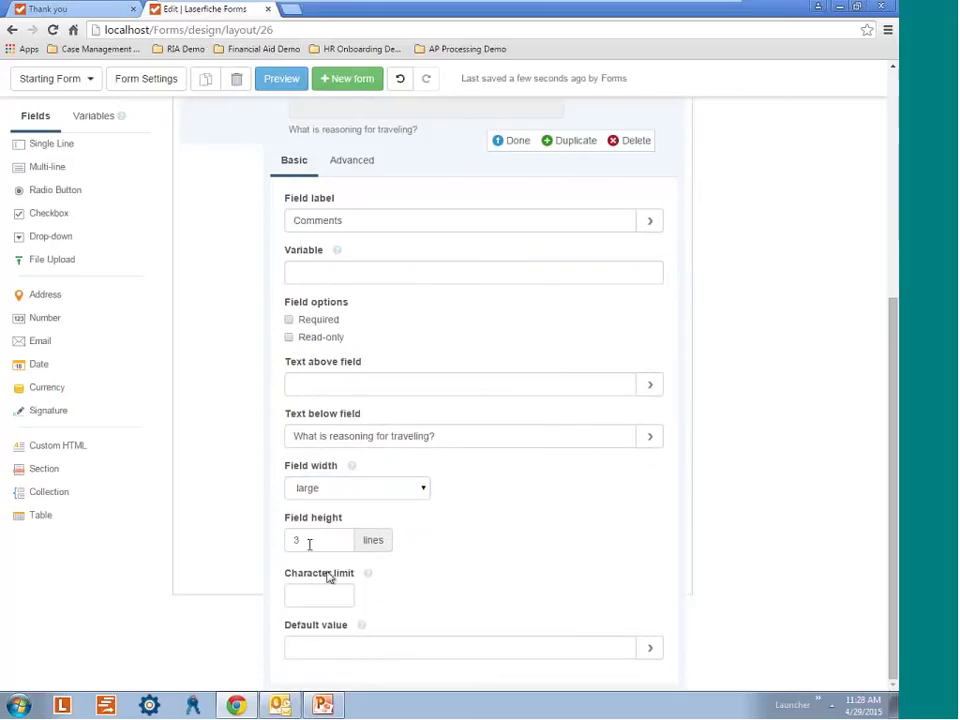
left_click(321, 597)
type("250")
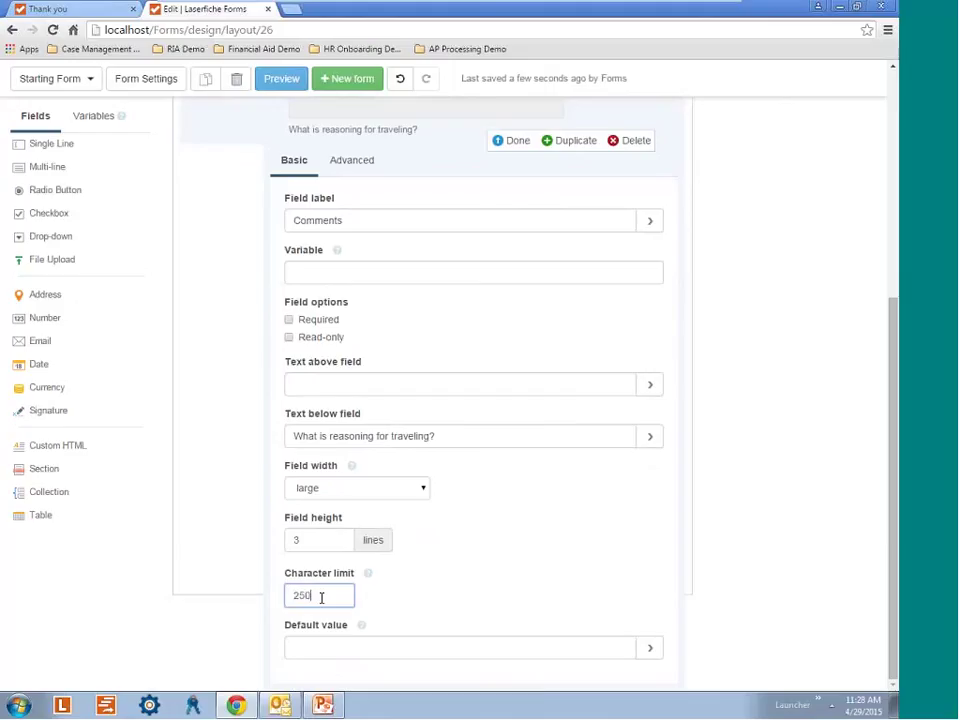
scroll(321, 597, "up", 2)
left_click(511, 351)
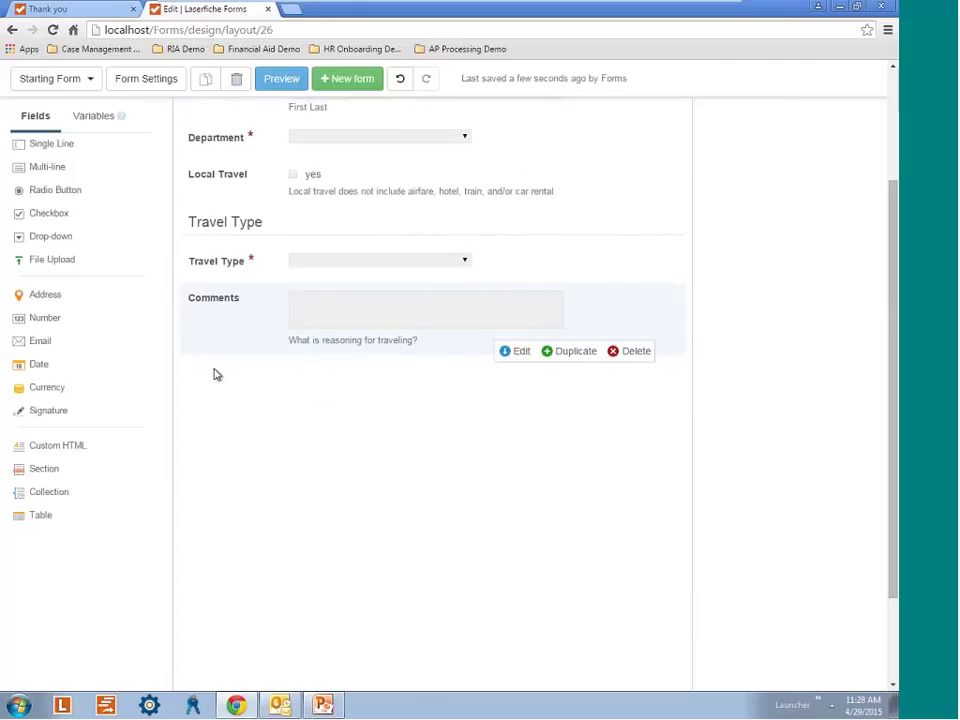
Add a section below Comments and label it 'Destination Information'.
left_click_drag(150, 411, 260, 343)
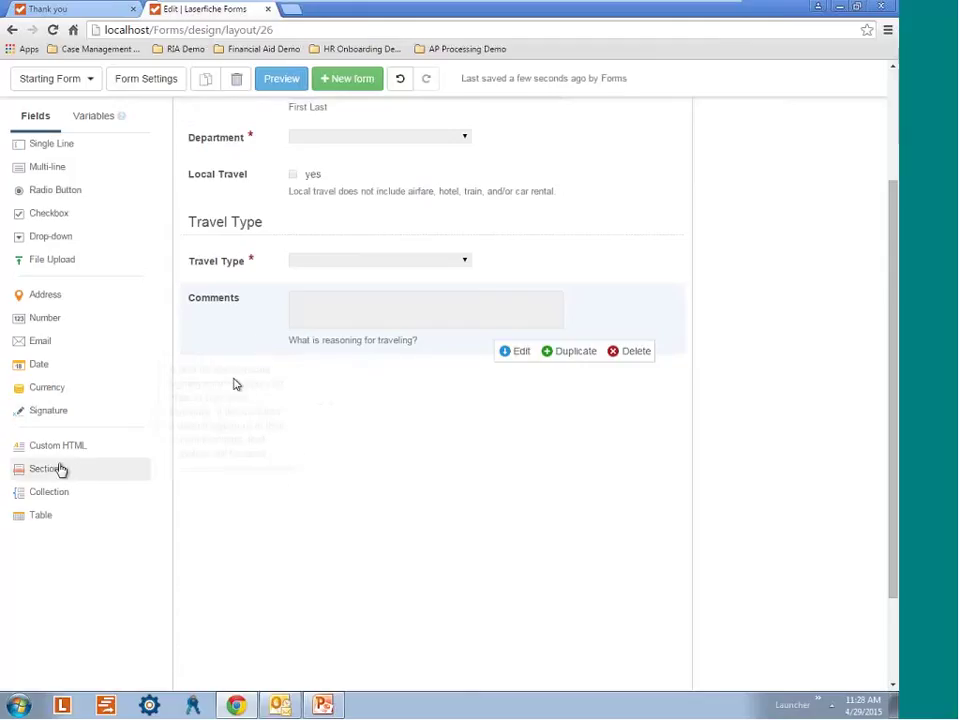
mouse_move(79, 482)
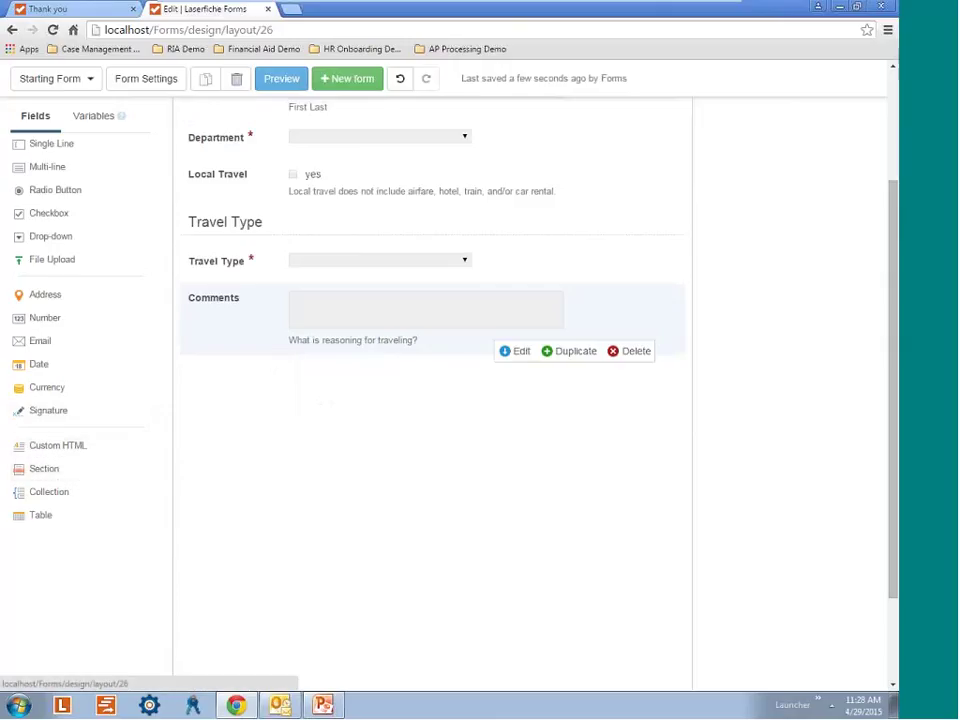
left_click(61, 480)
left_click(354, 350)
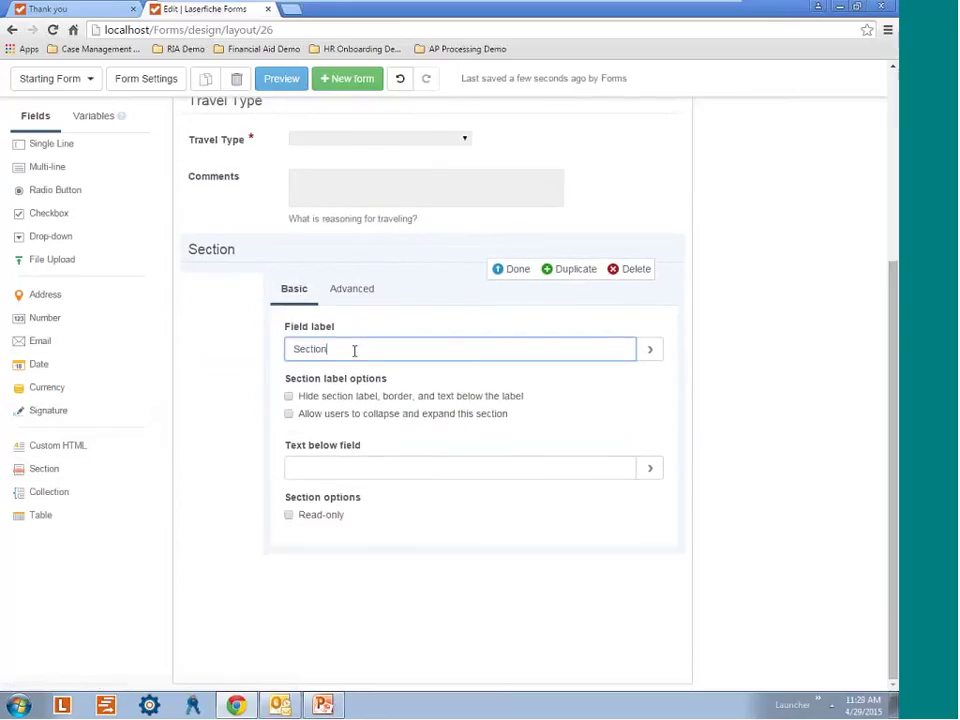
key("ctrl+a")
key("BackSpace")
type("Destination ")
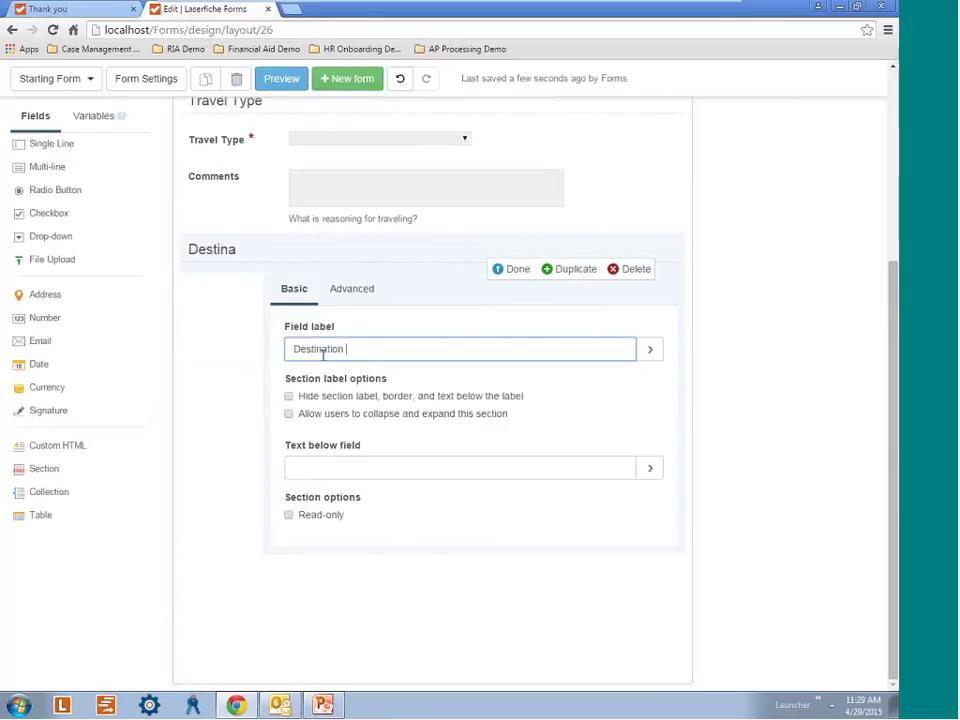
type("Information")
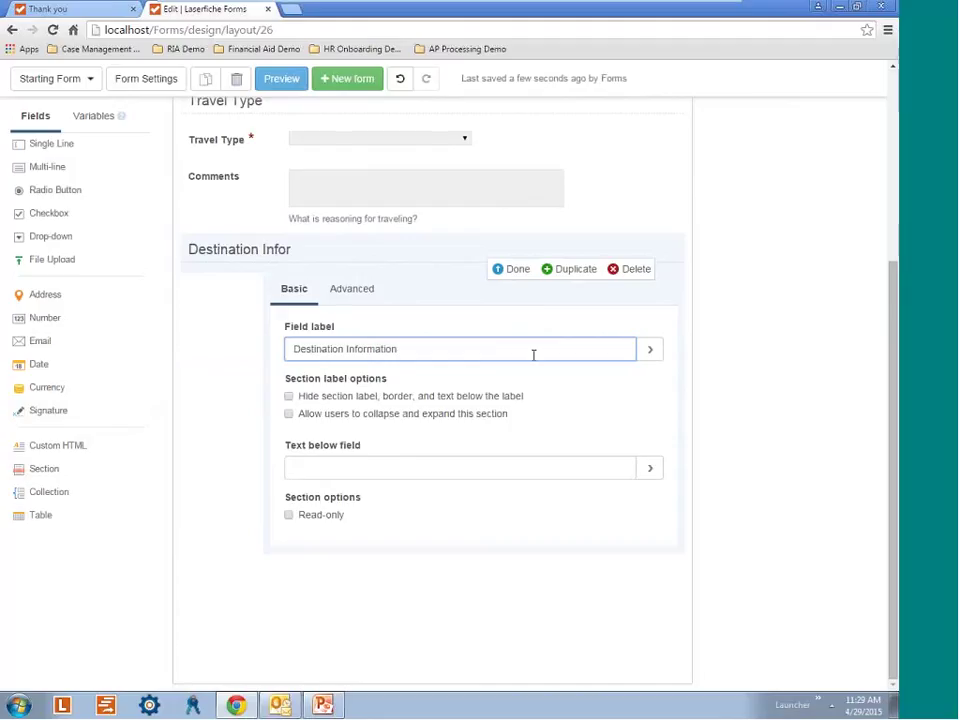
left_click(520, 270)
scroll(218, 407, "up", 3)
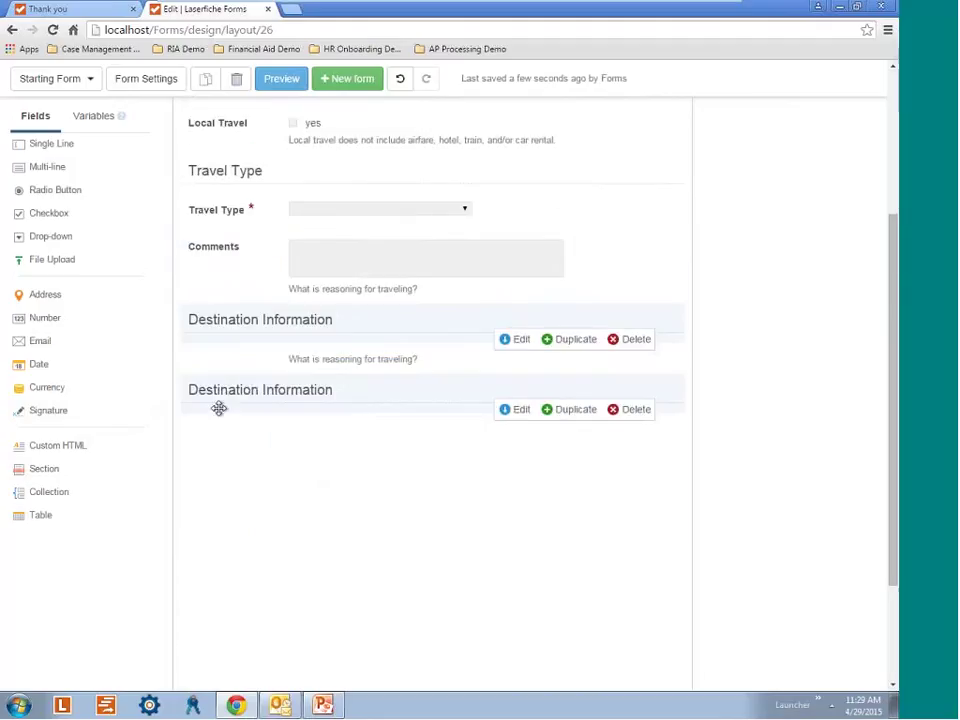
scroll(426, 433, "down", 2)
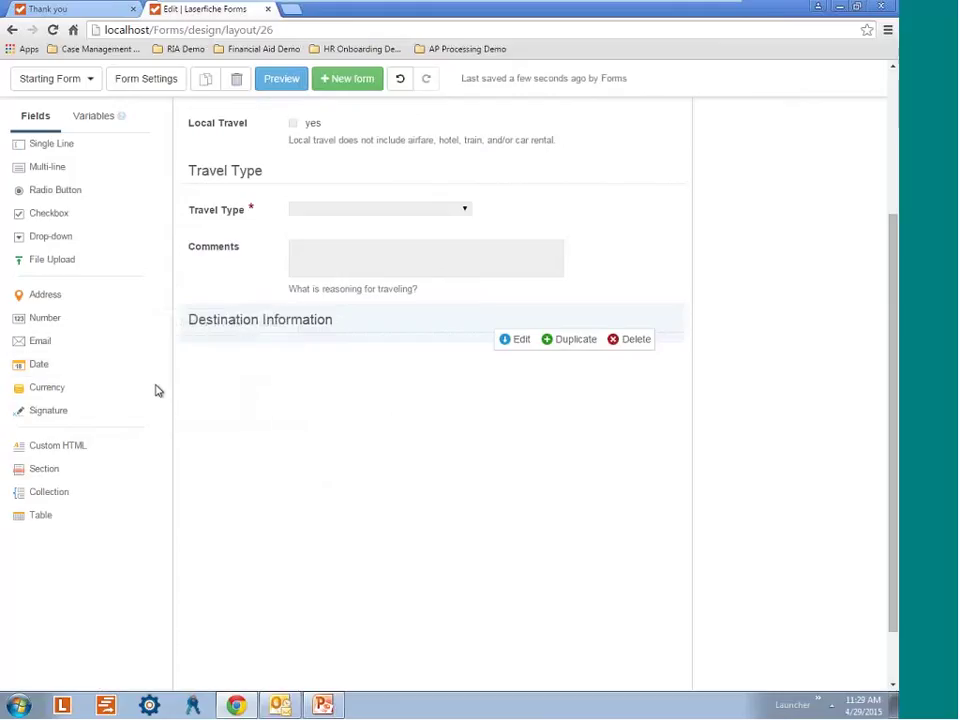
Add a required Date field labelled 'Departure Date' under Destination Information.
left_click(62, 370)
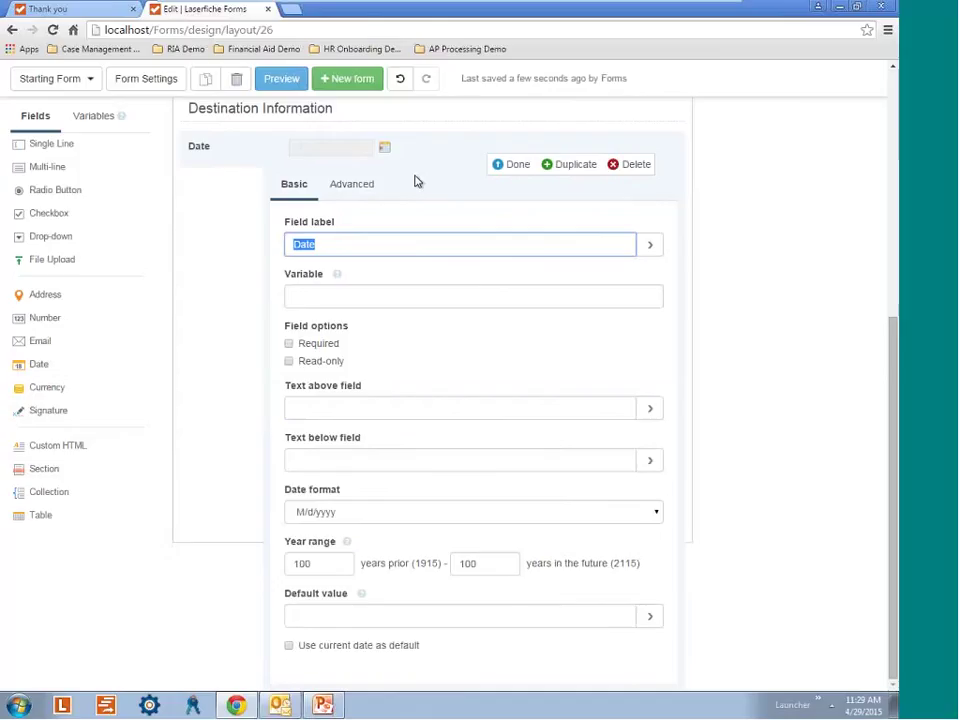
left_click(294, 244)
type("Depar")
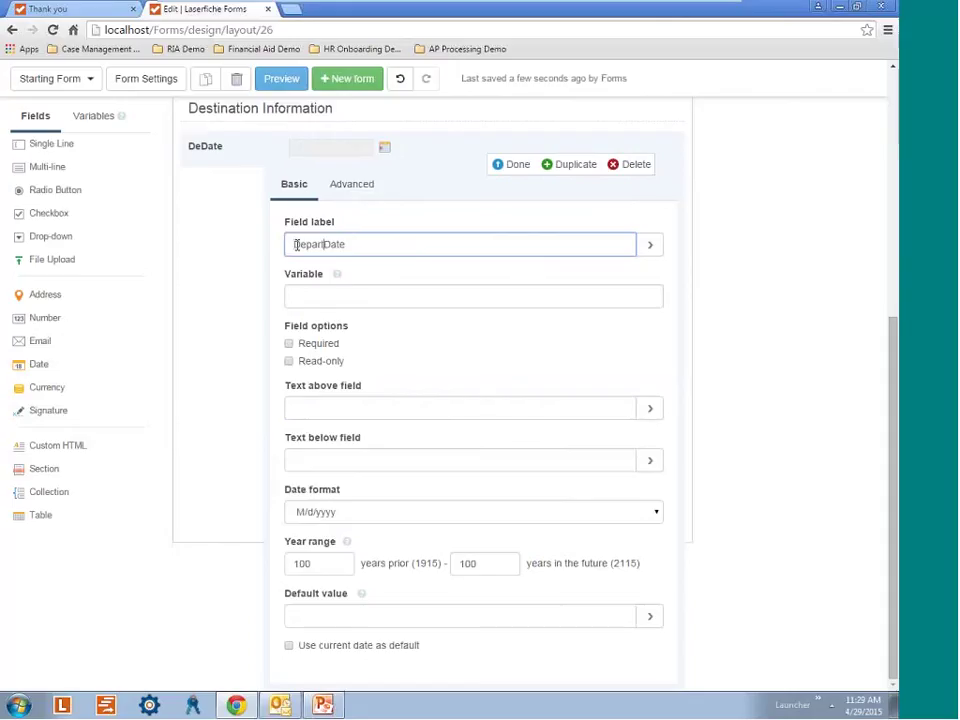
type("ture")
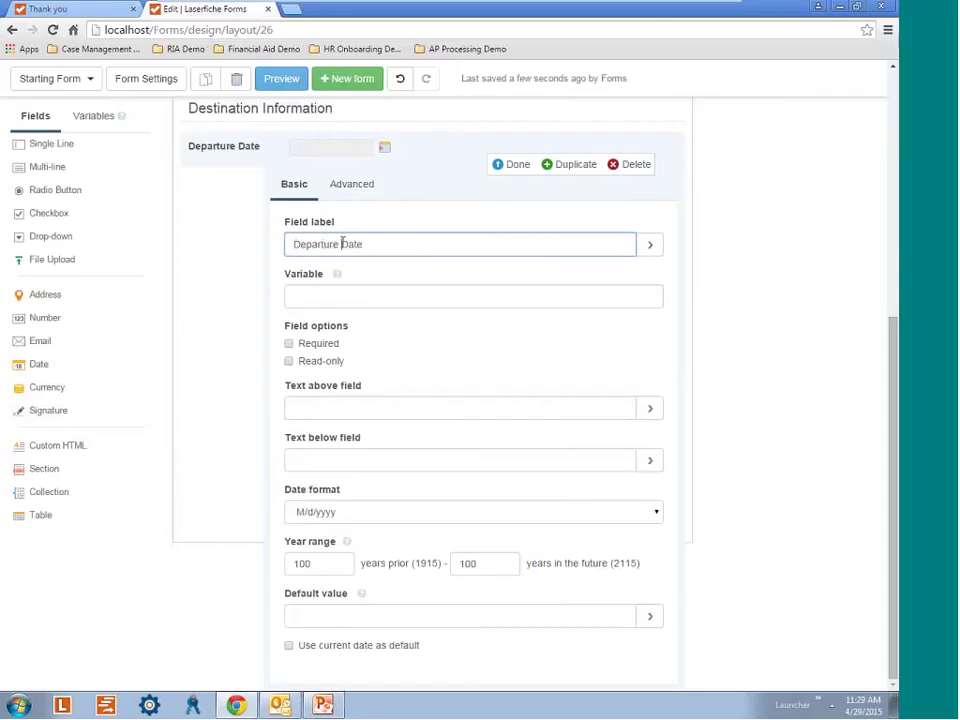
left_click(288, 368)
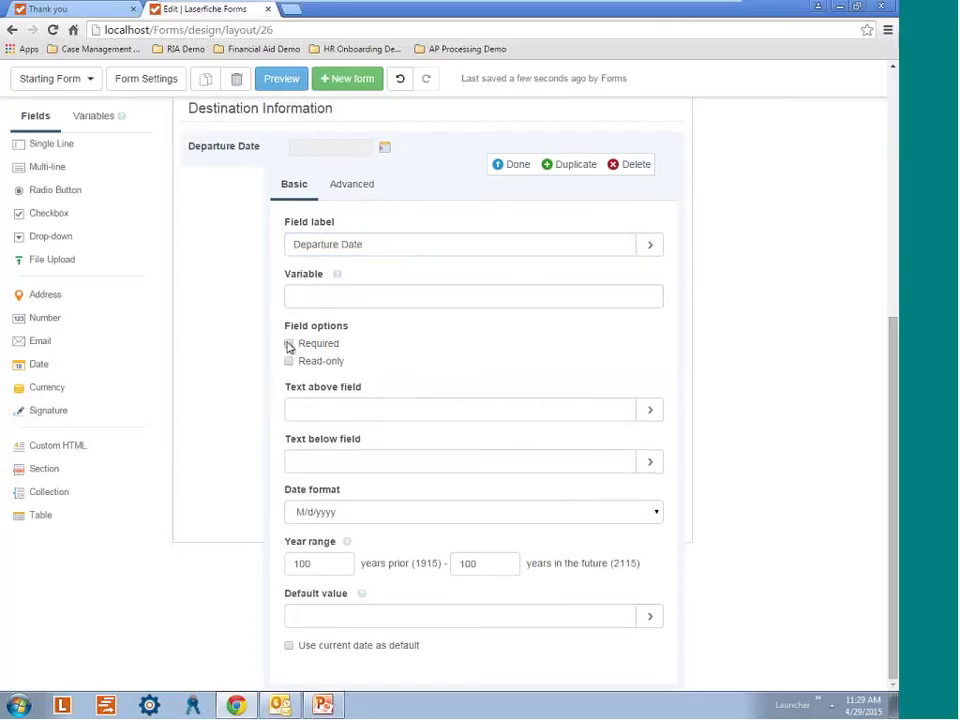
left_click(288, 344)
Keep the M/d/yyyy date format and limit the year range to 0 years prior.
left_click(656, 514)
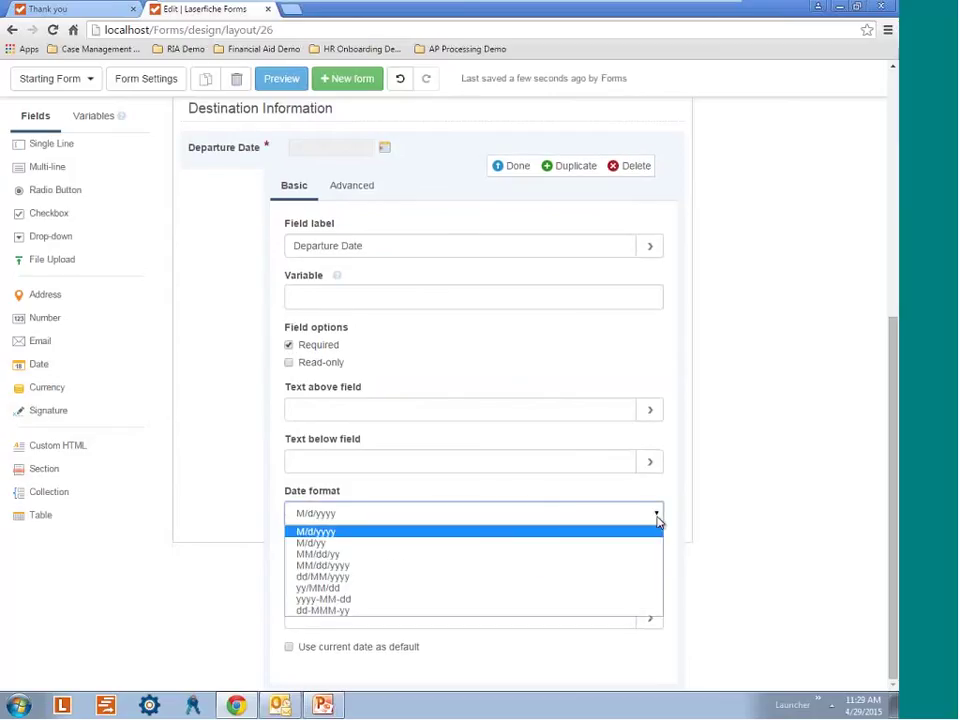
left_click(352, 530)
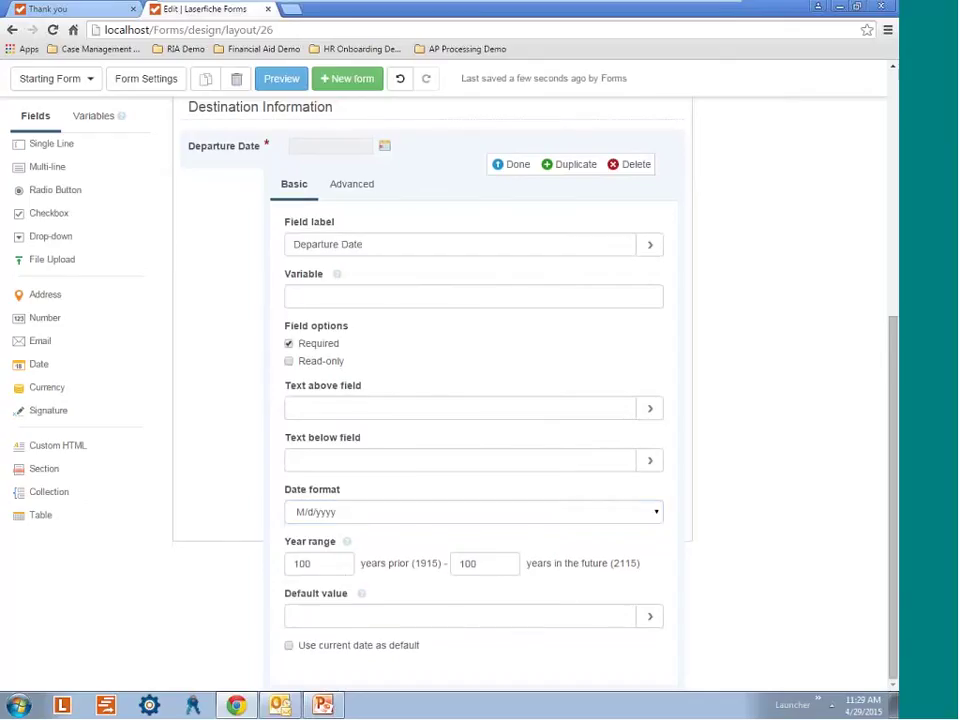
key("Tab")
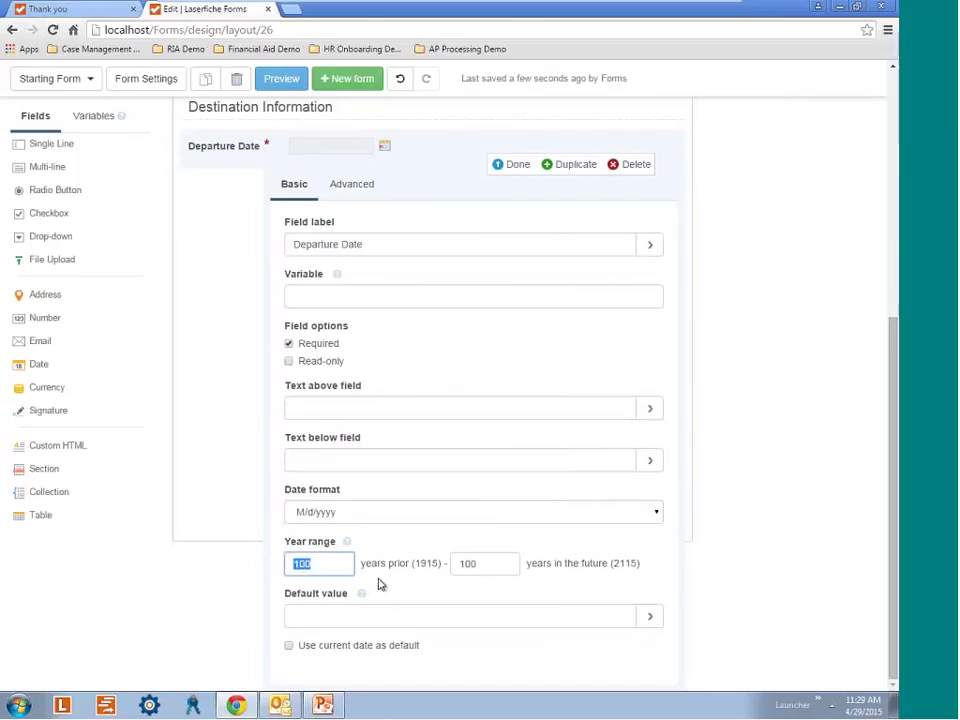
type("0")
left_click(420, 592)
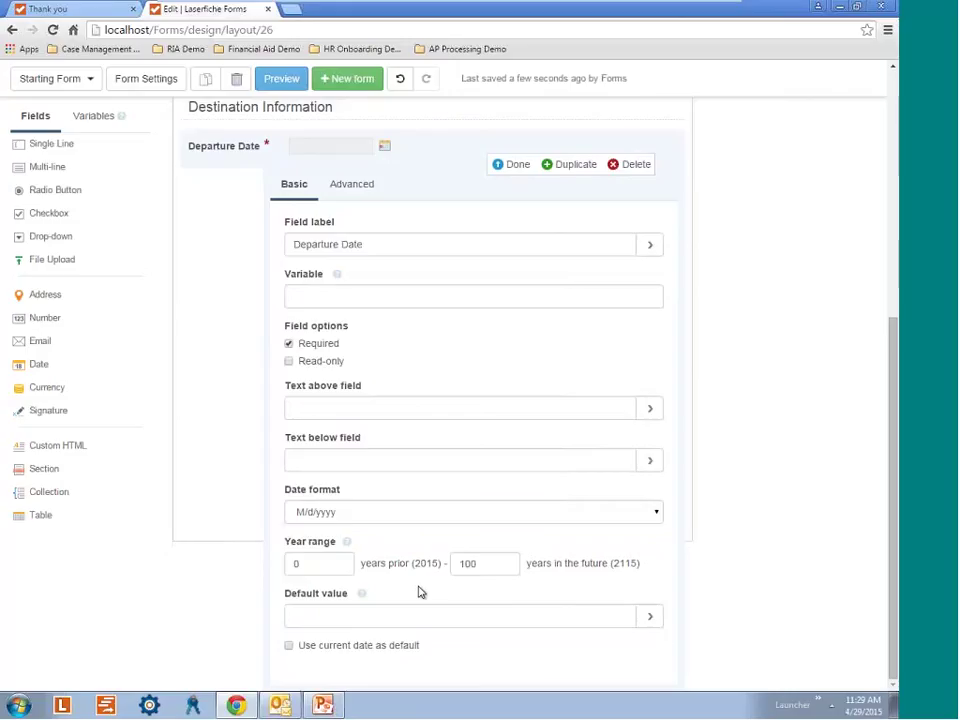
left_click(512, 166)
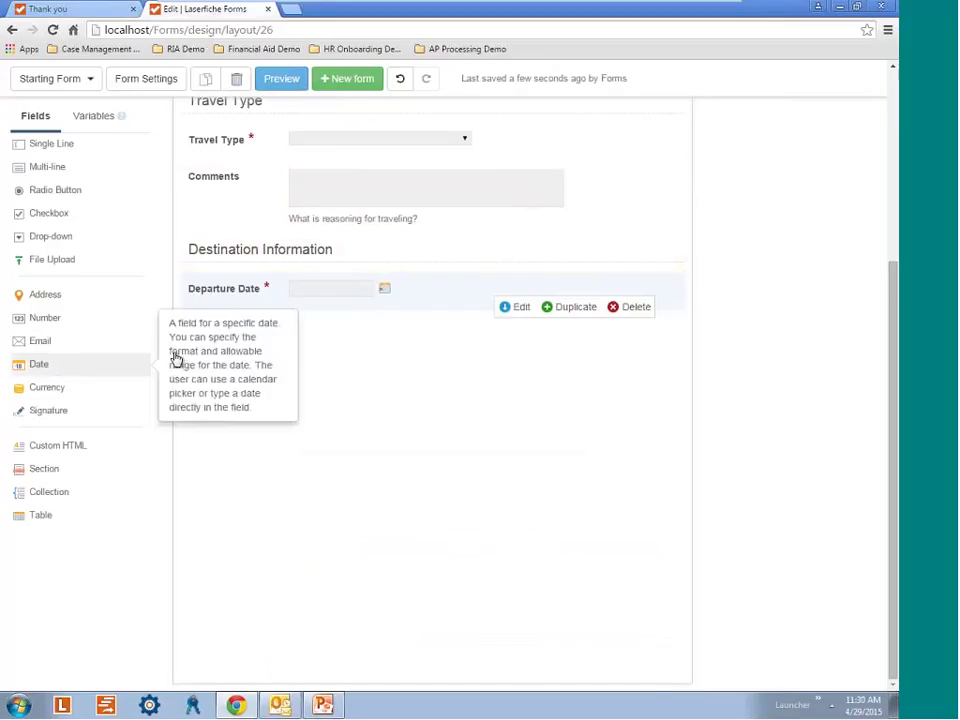
Add a required 'Return Date' field below Departure Date, allowing 0 years prior.
left_click(170, 362)
left_click(306, 243)
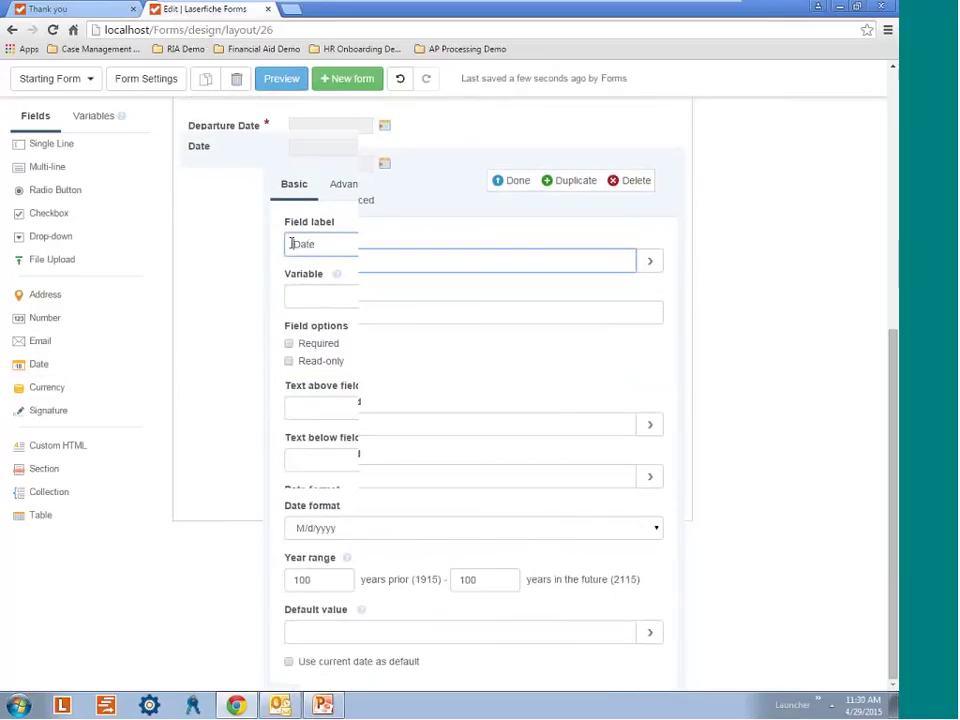
type("Re")
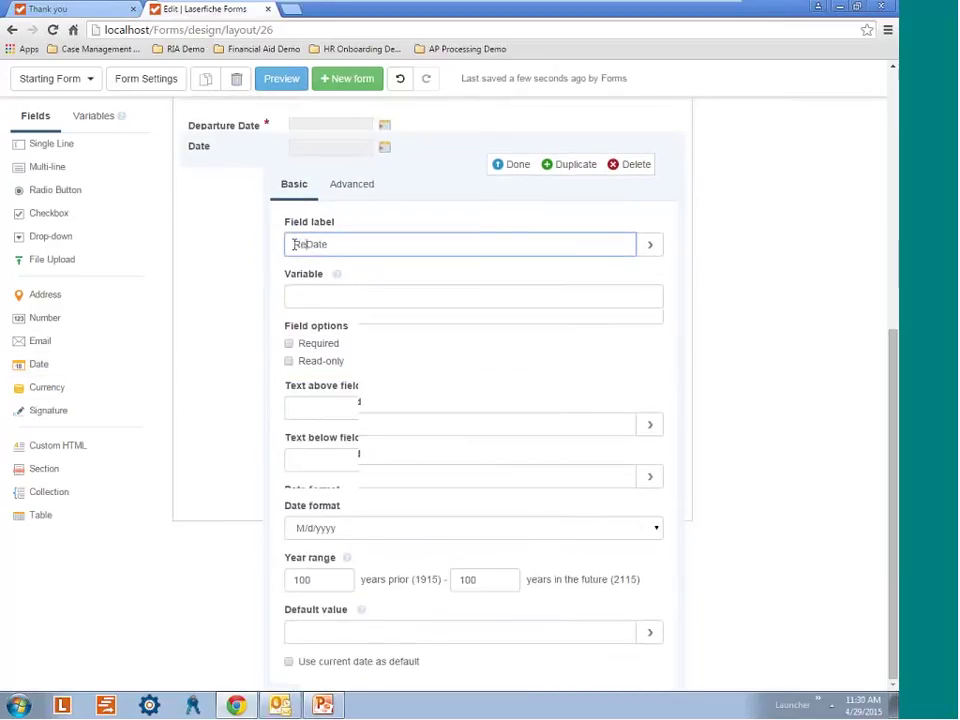
type("turn")
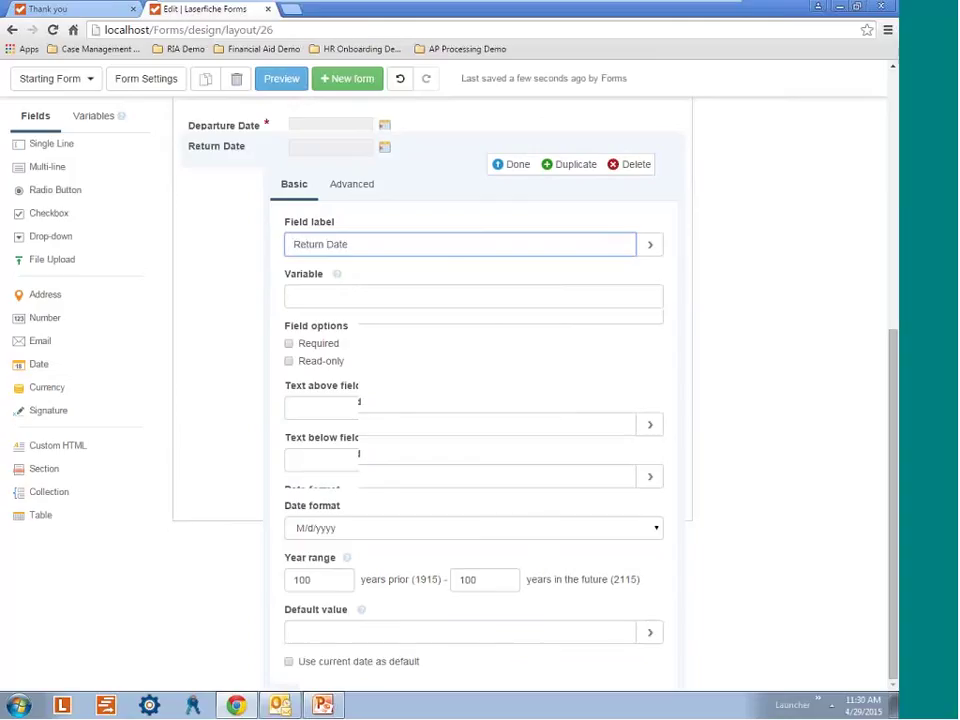
left_click(289, 343)
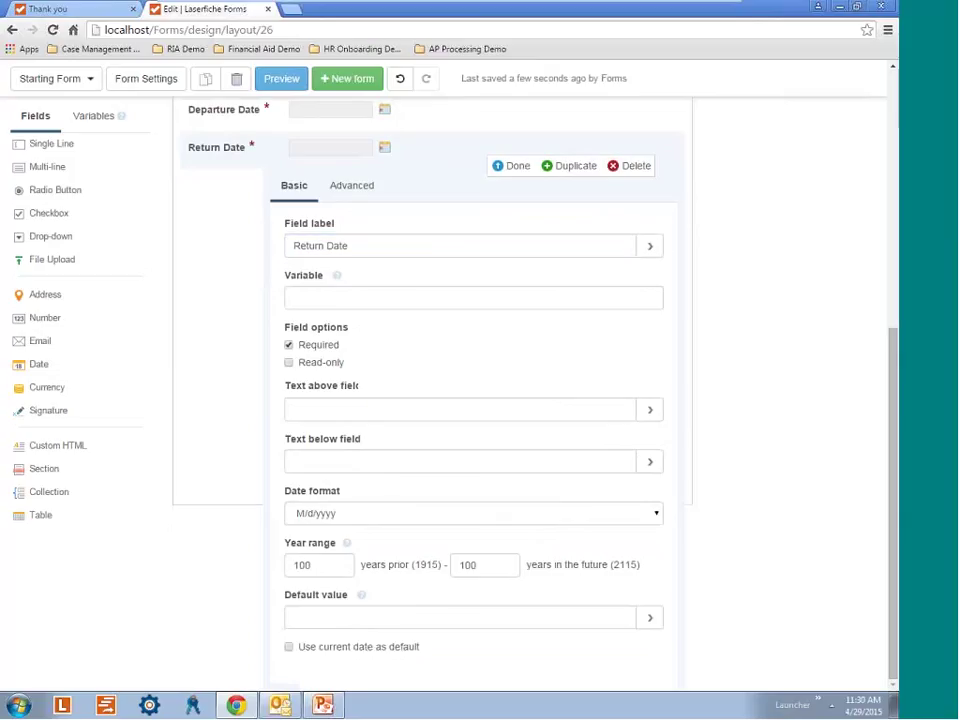
double_click(326, 568)
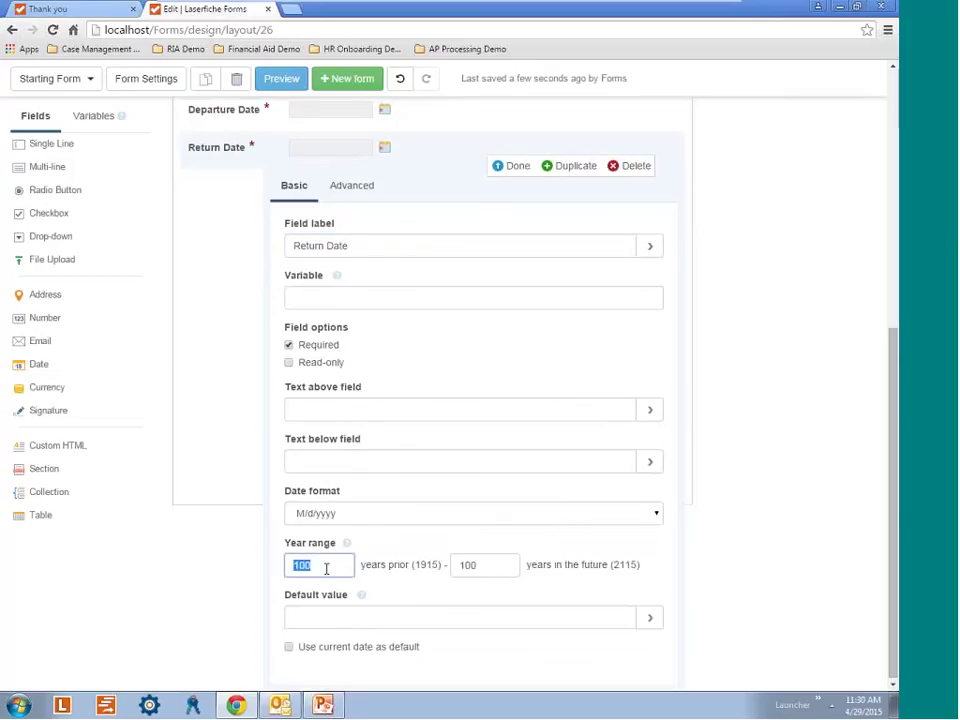
type("0")
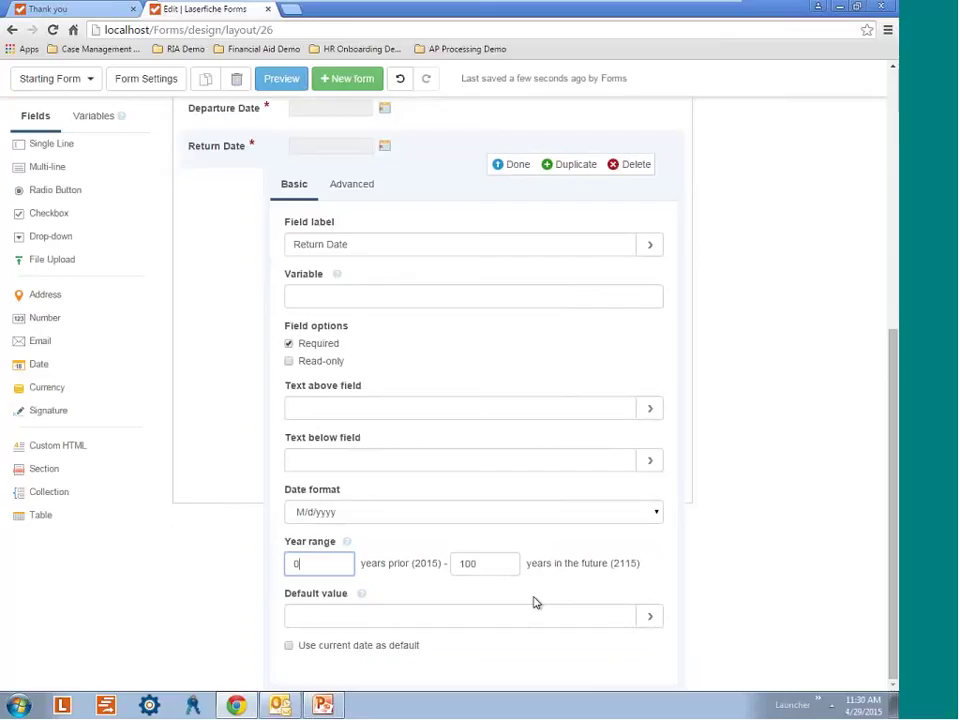
Close the Return Date settings, then add and delete an unwanted Multi-line field.
left_click(519, 165)
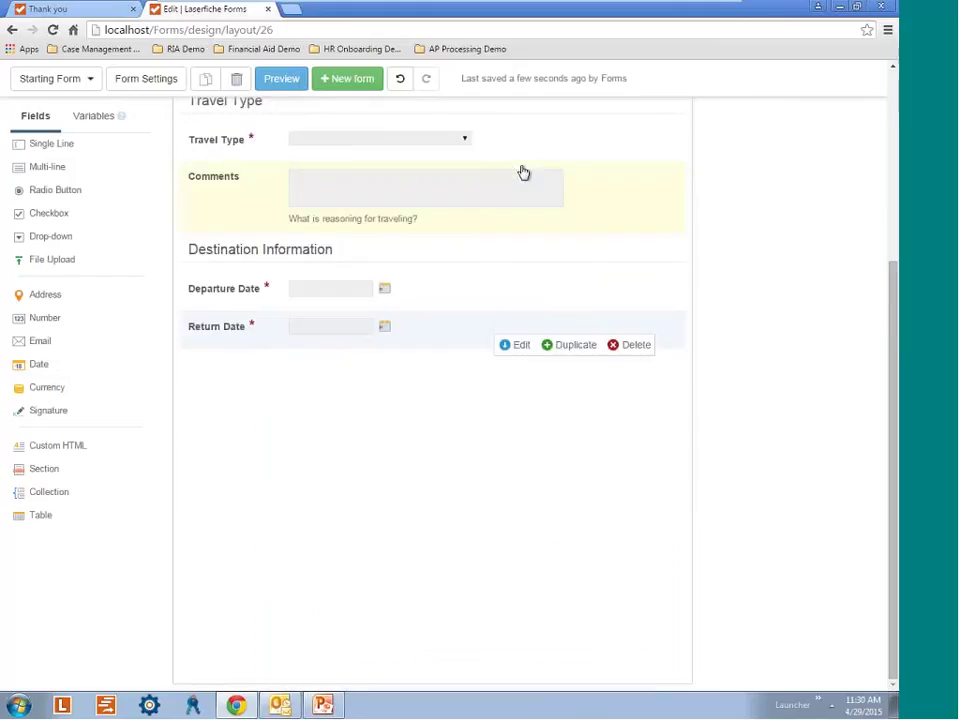
left_click(50, 167)
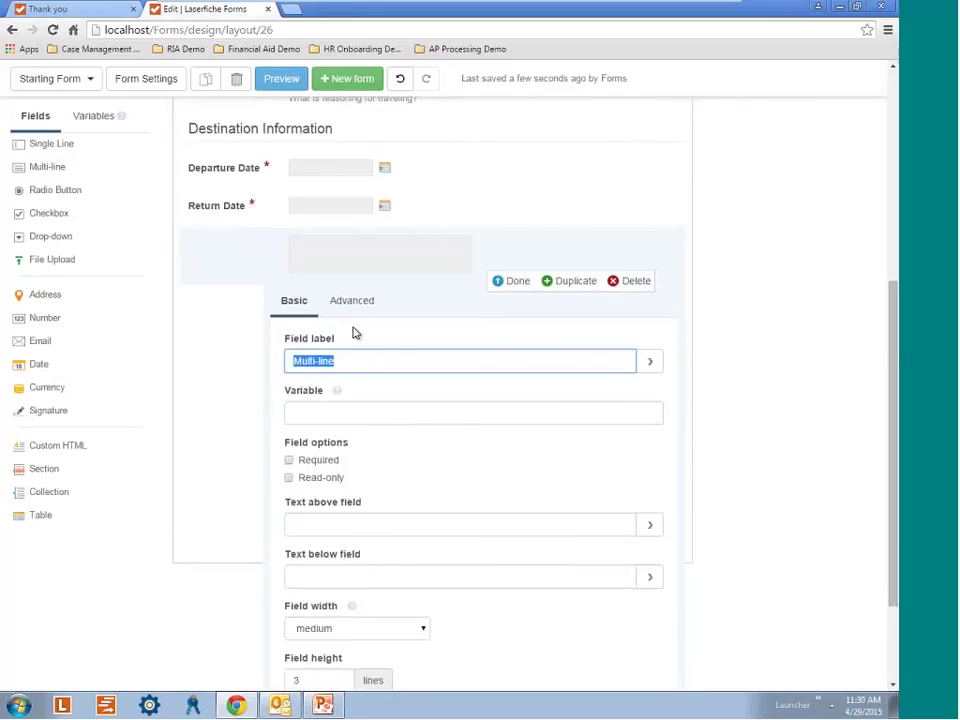
key("BackSpace")
left_click(632, 281)
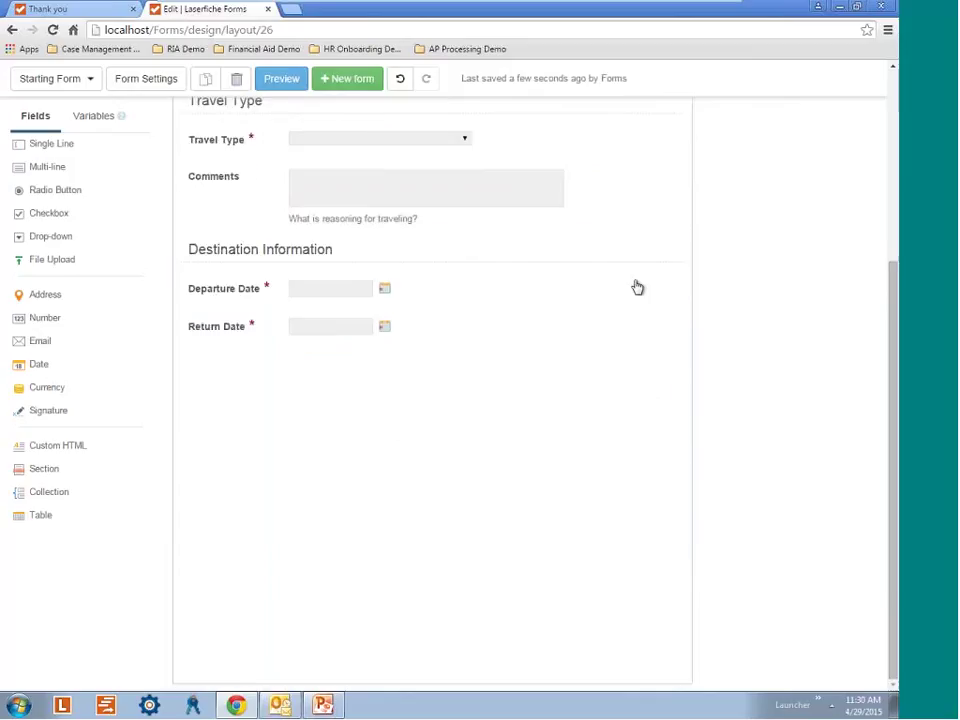
Add a required Address field labelled 'Destination Address' below Return Date.
left_click(79, 301)
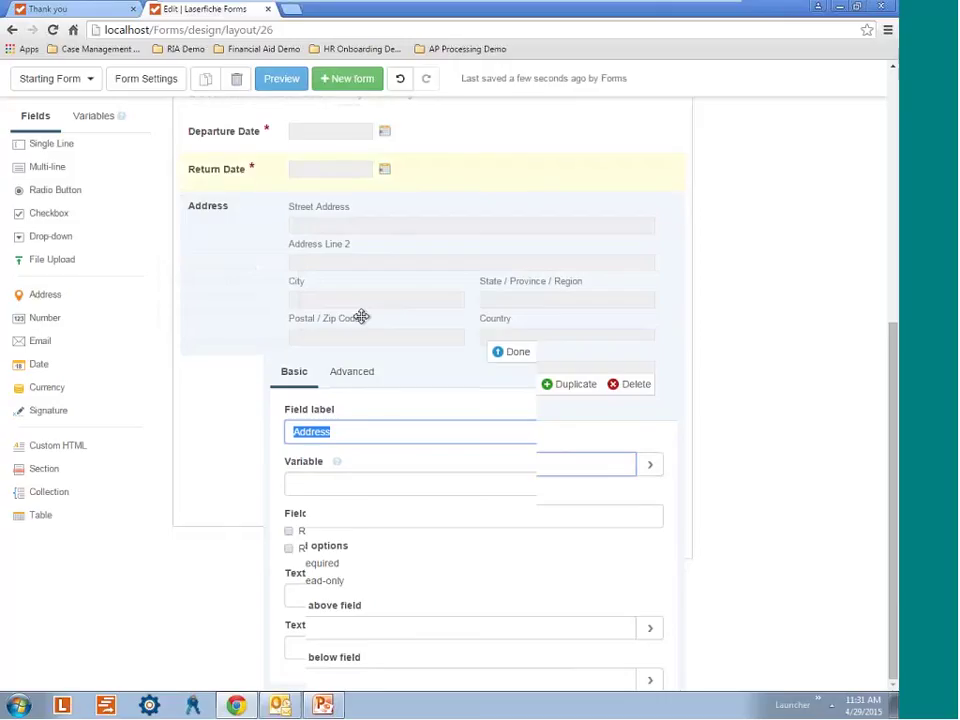
left_click(403, 478)
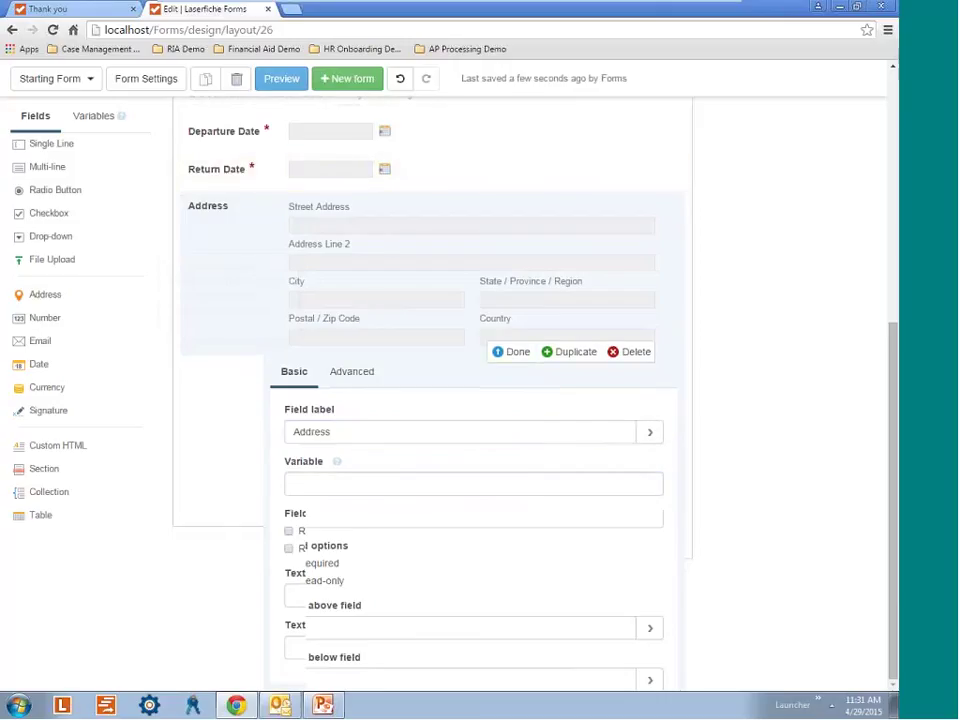
left_click(401, 435)
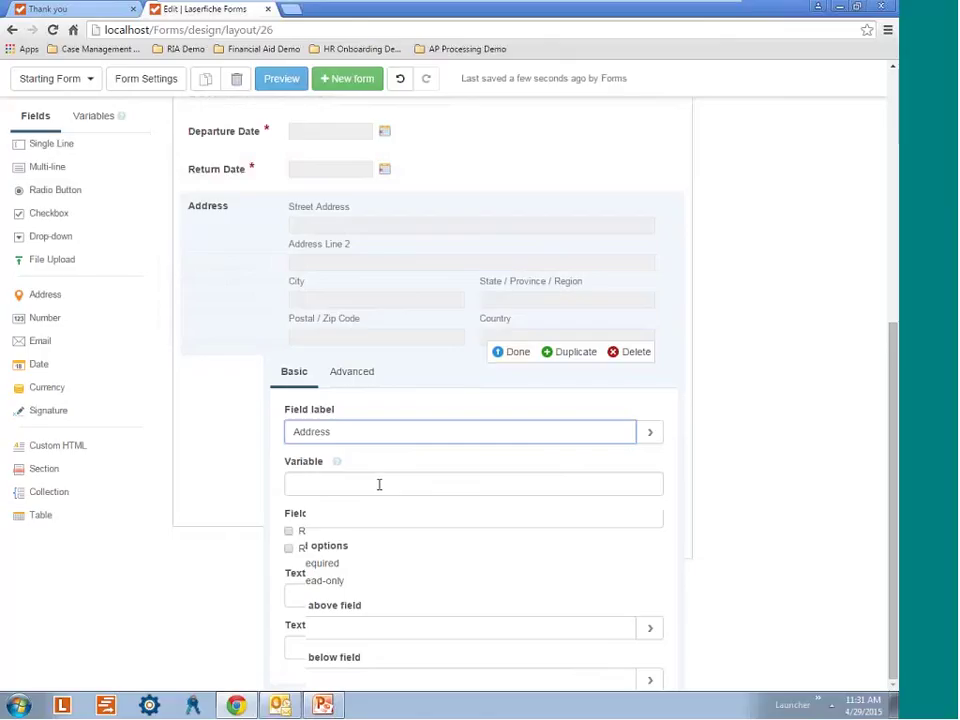
key("ctrl+a")
type("Destination A")
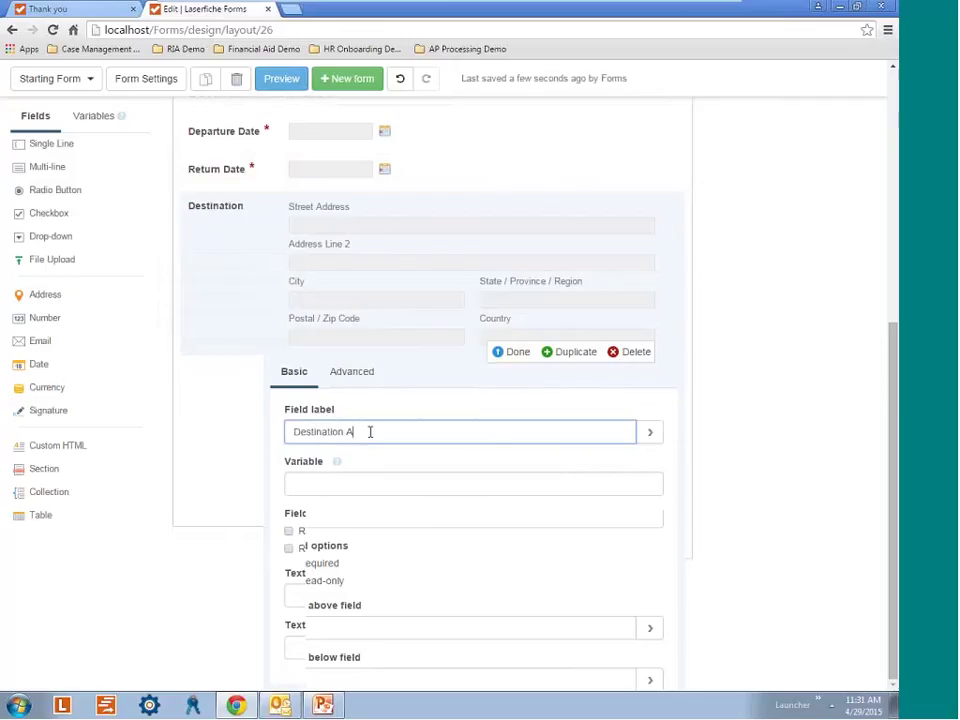
type("ddress")
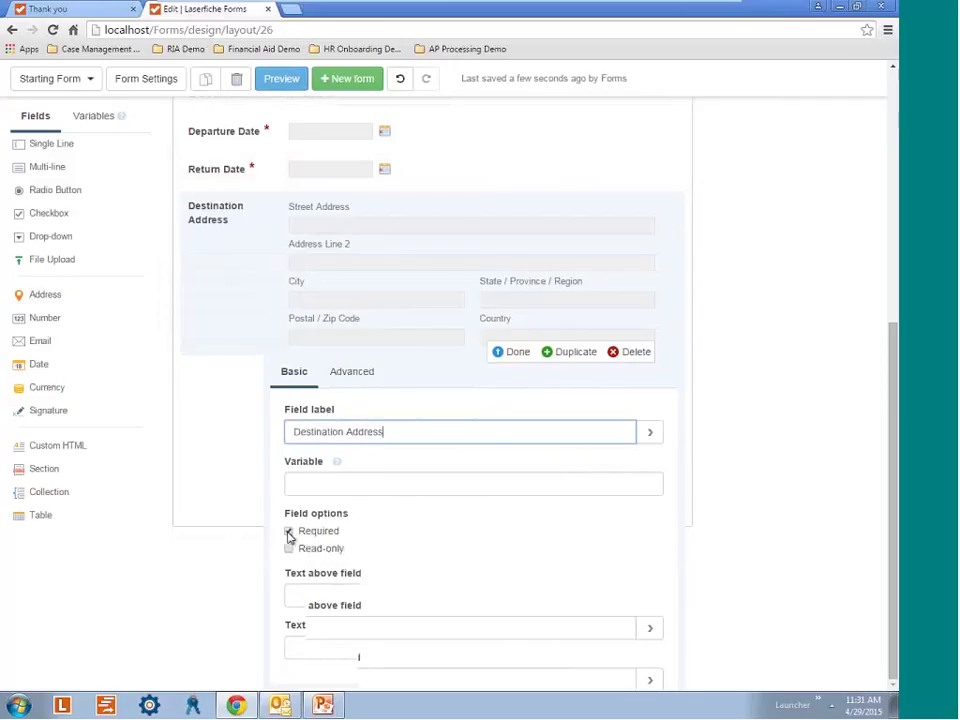
left_click(289, 531)
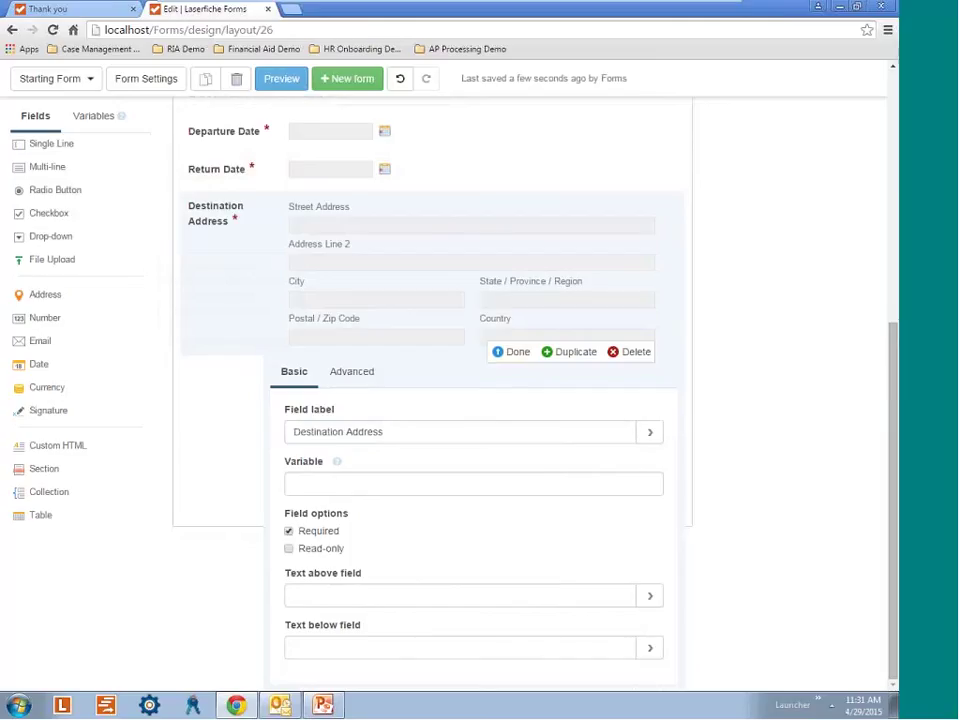
left_click(512, 352)
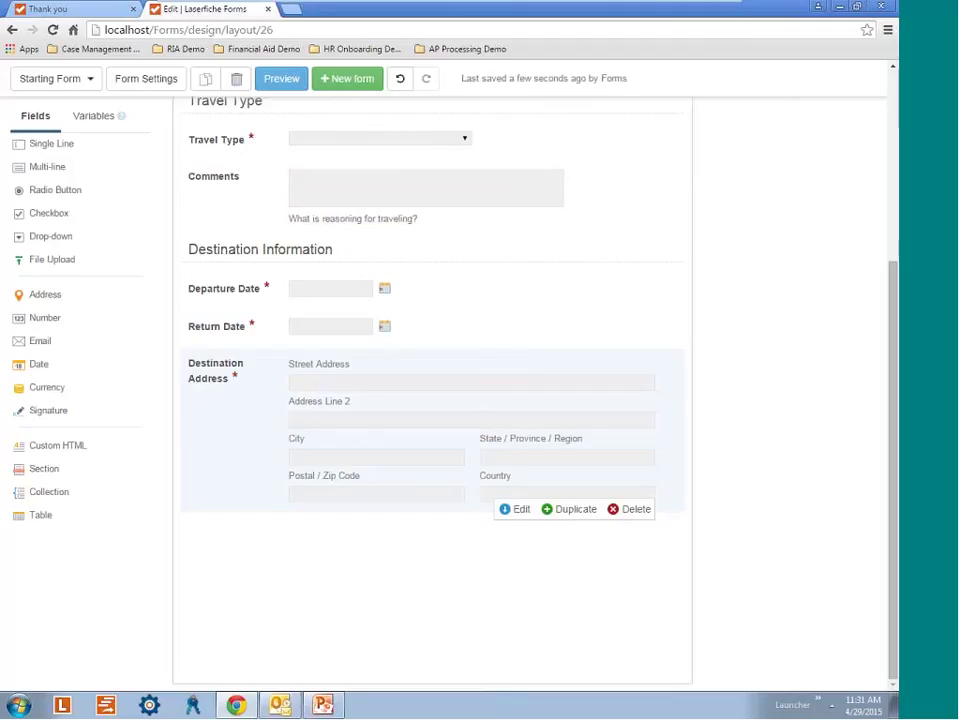
Add a required 'Rent a Car' radio button question with side-by-side layout.
left_click(64, 197)
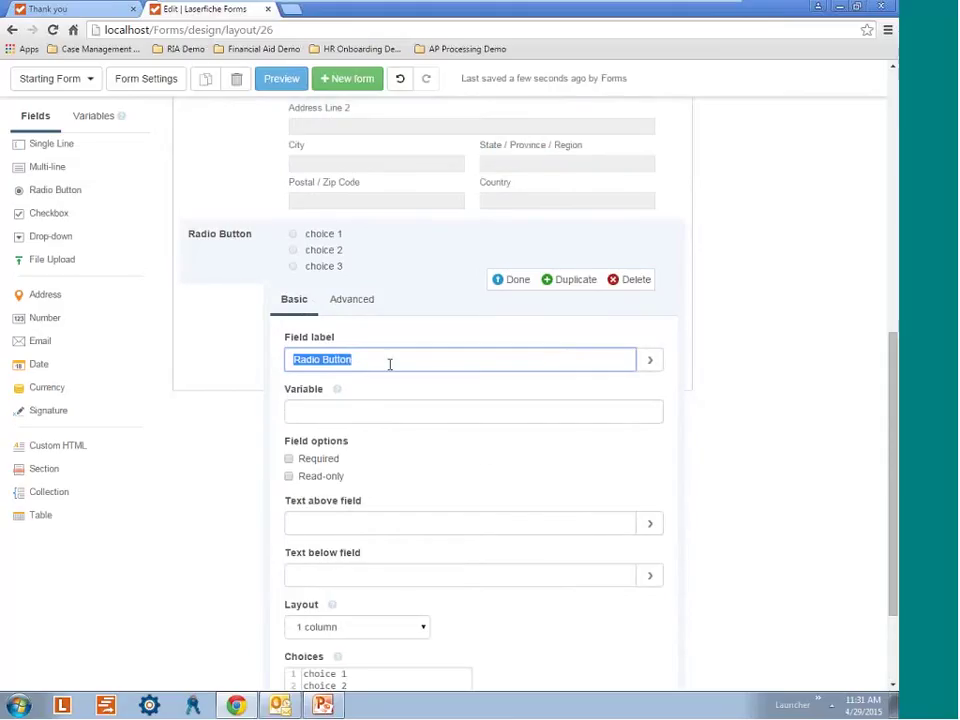
type("Rent a Car")
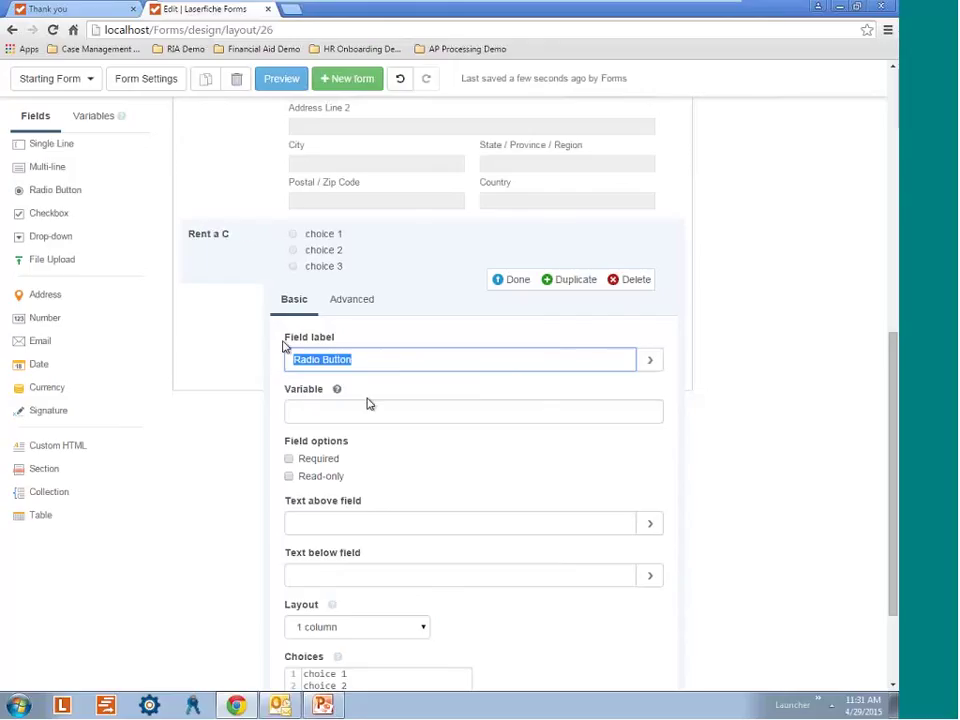
scroll(311, 461, "down", 2)
left_click(289, 320)
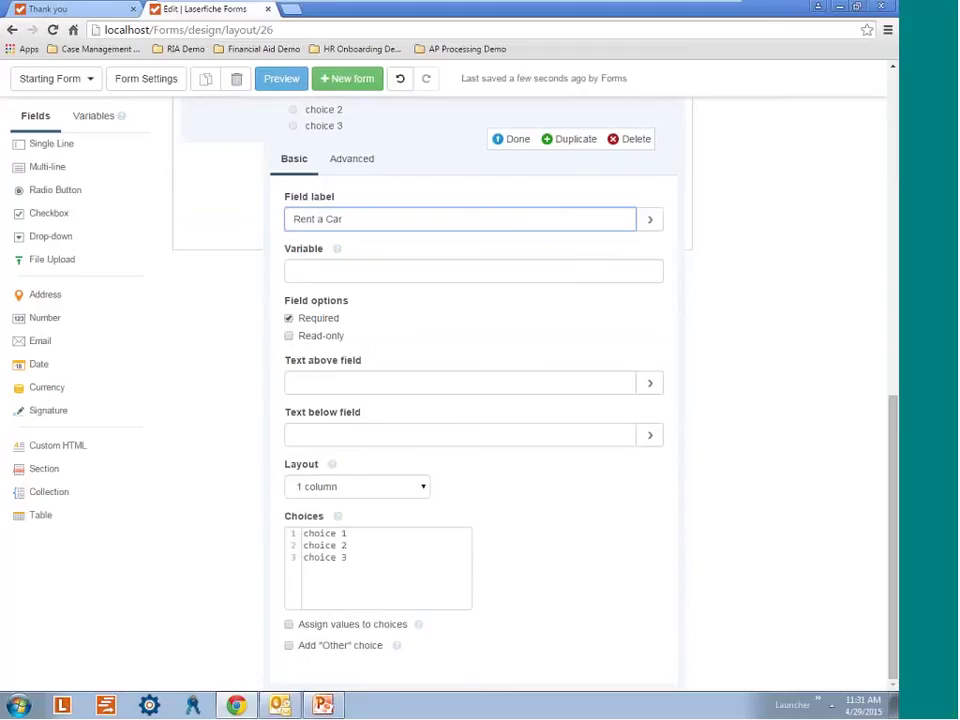
scroll(298, 484, "up", 2)
scroll(377, 527, "down", 2)
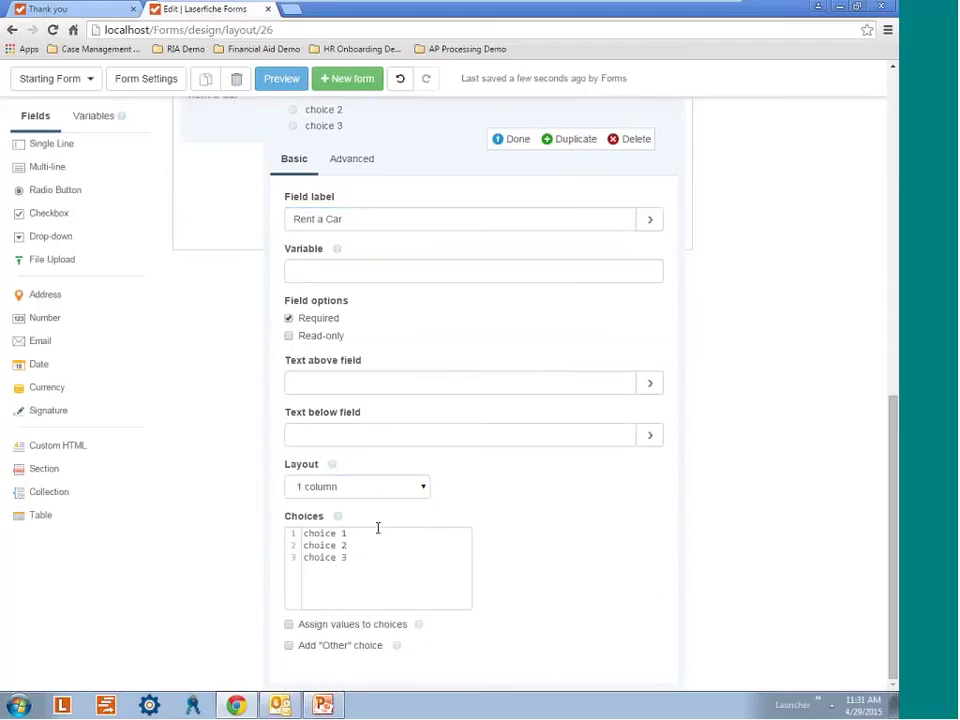
left_click(390, 487)
left_click(350, 505)
Replace the default radio choices with 'Yes' and 'No'.
left_click_drag(348, 557, 292, 533)
key("BackSpace")
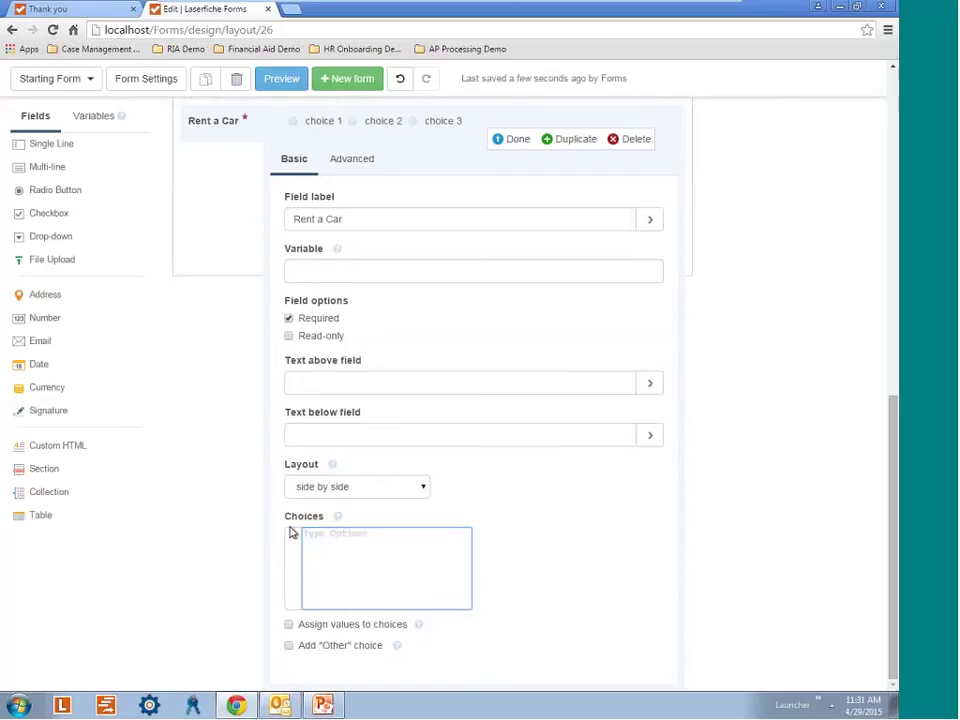
type("ye")
type("no")
scroll(291, 532, "up", 3)
scroll(462, 508, "down", 3)
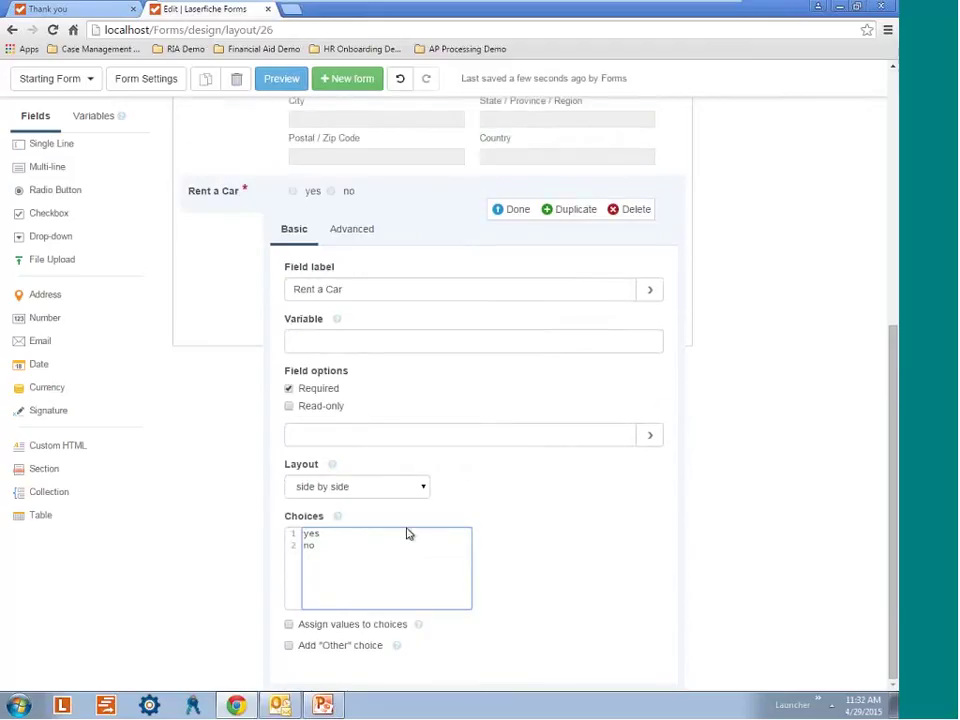
left_click(308, 533)
key("BackSpace")
type("Y")
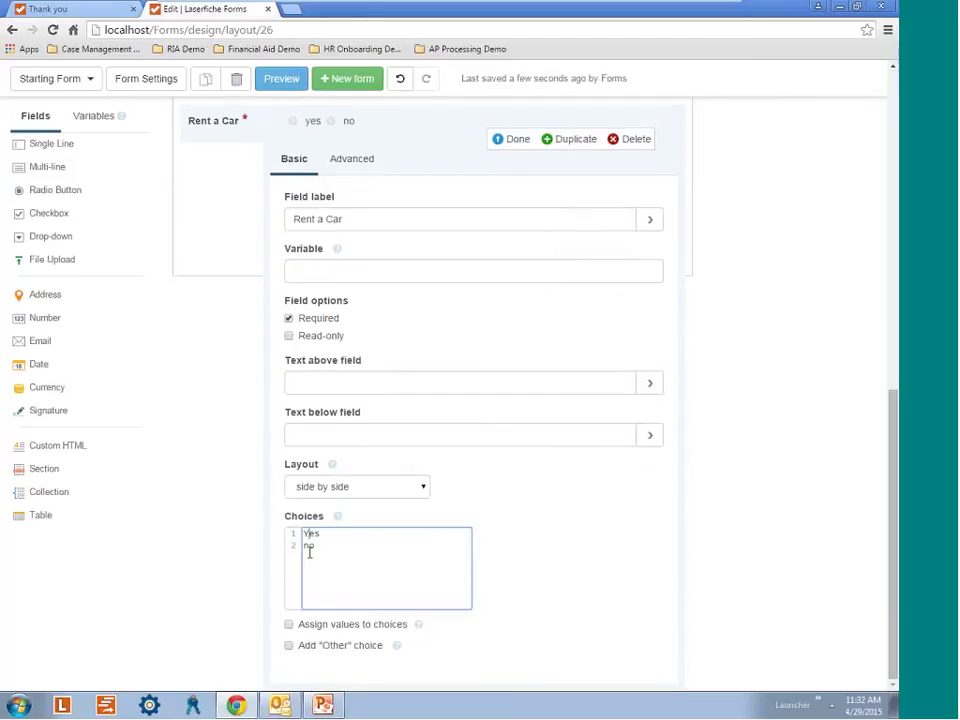
left_click(310, 545)
key("BackSpace")
type("N")
Move the Rent a Car question above Destination Address, directly after Return Date.
left_click(517, 139)
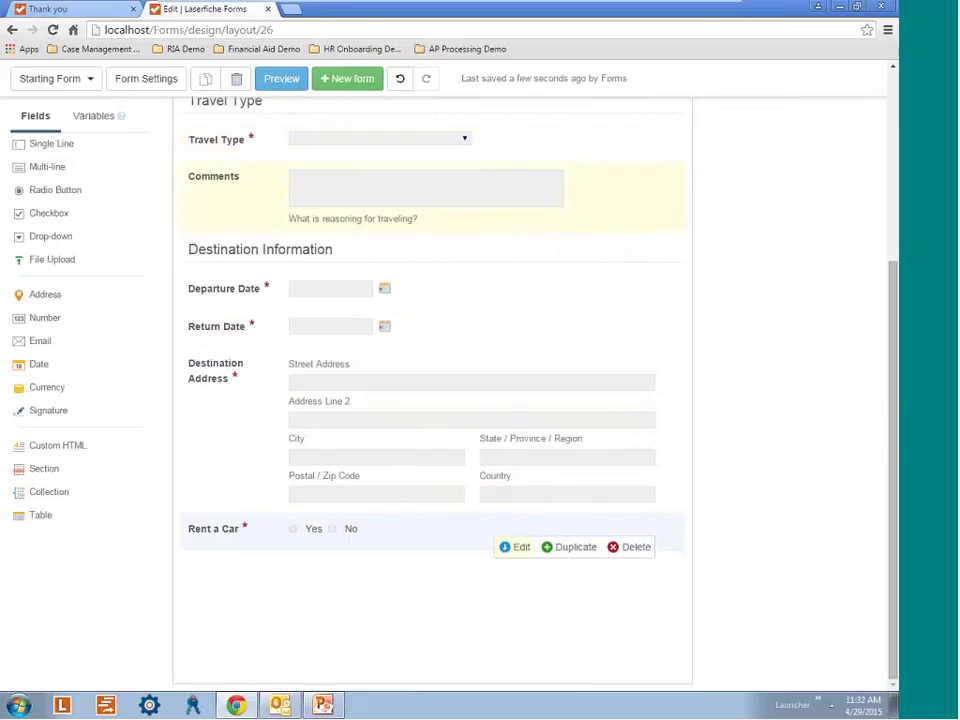
scroll(478, 380, "up", 2)
scroll(483, 412, "up", 1)
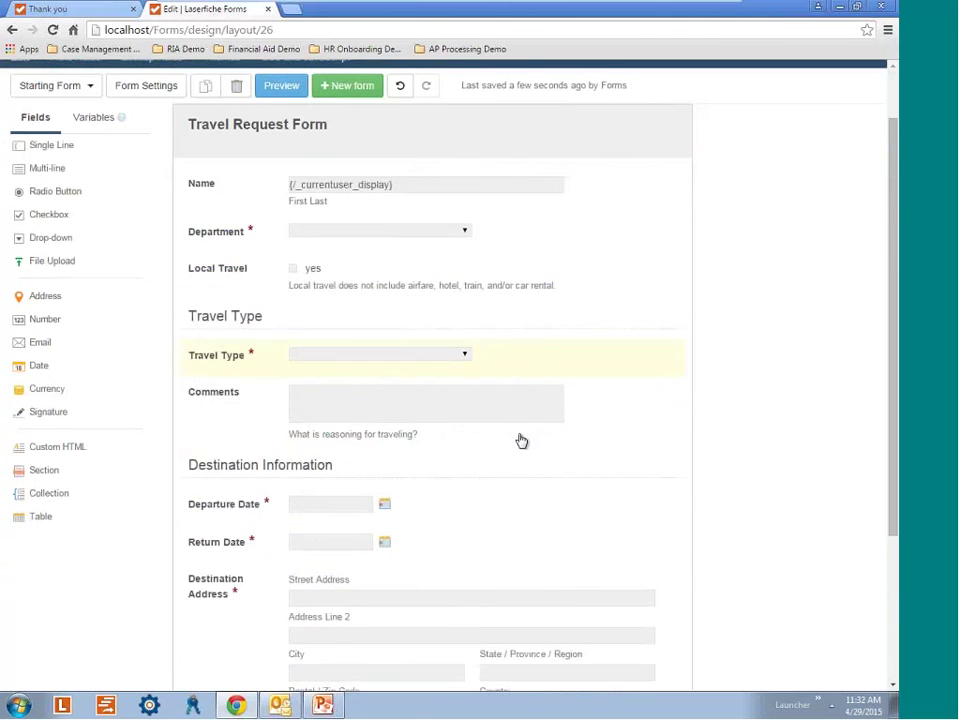
scroll(519, 439, "down", 1)
scroll(499, 431, "up", 2)
scroll(551, 358, "down", 5)
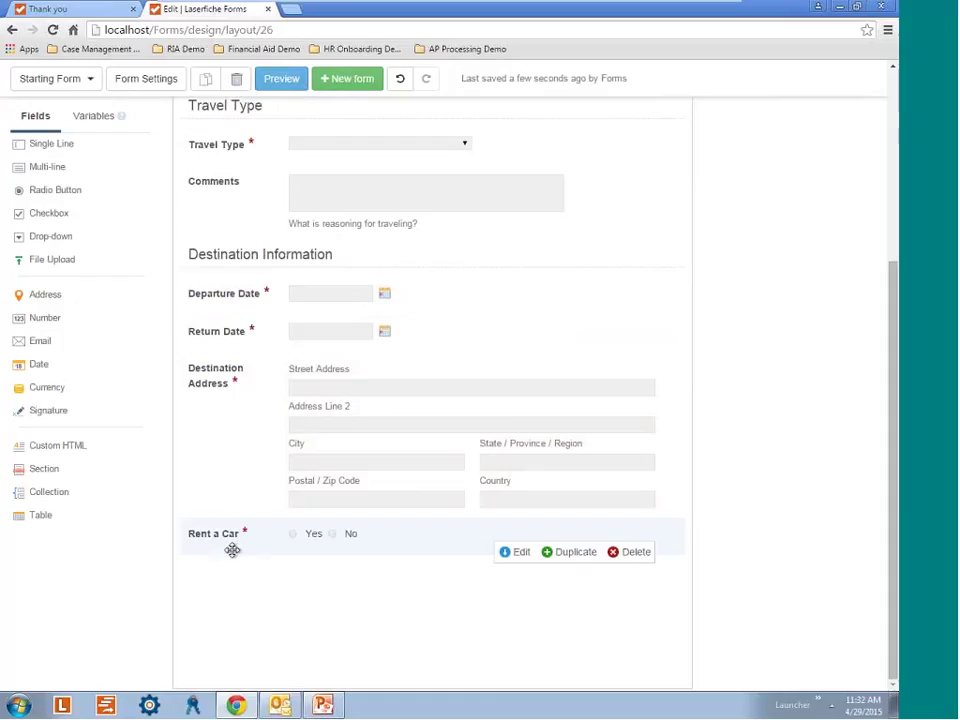
left_click_drag(232, 550, 246, 372)
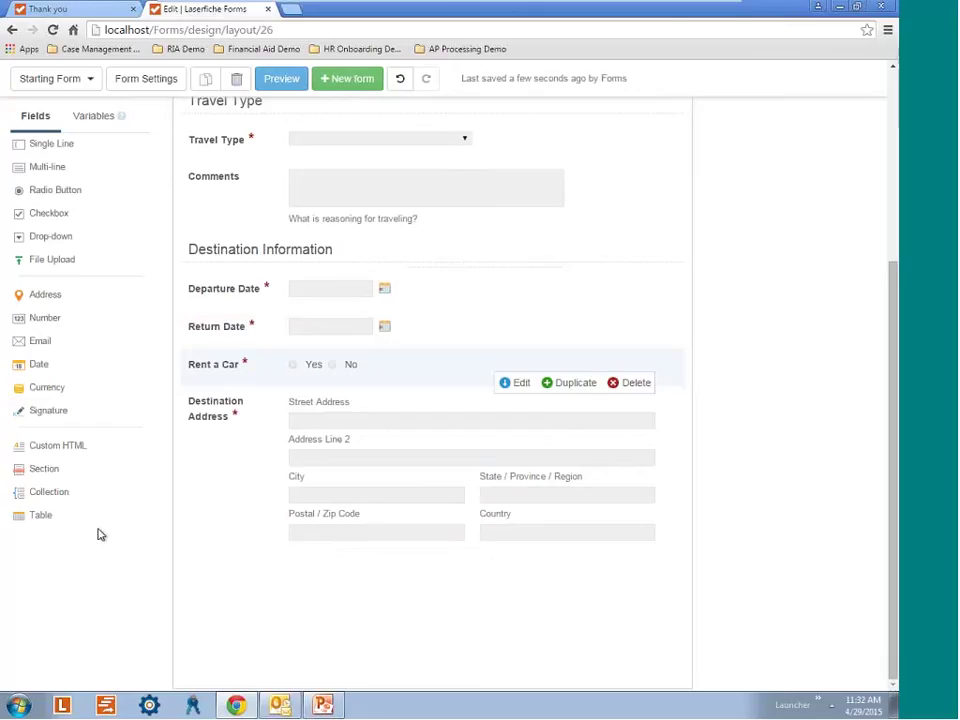
Add a 'Daily Itinerary' collection at the end of the form, then a Date field beneath it.
left_click(49, 492)
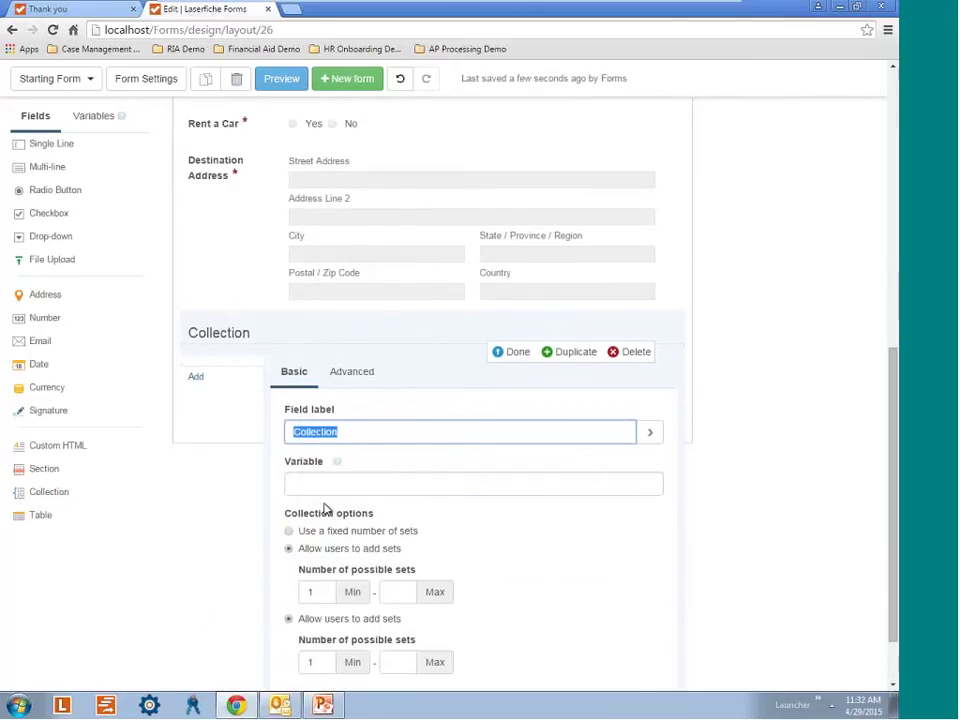
left_click(364, 503)
left_click_drag(364, 505, 261, 515)
type("D")
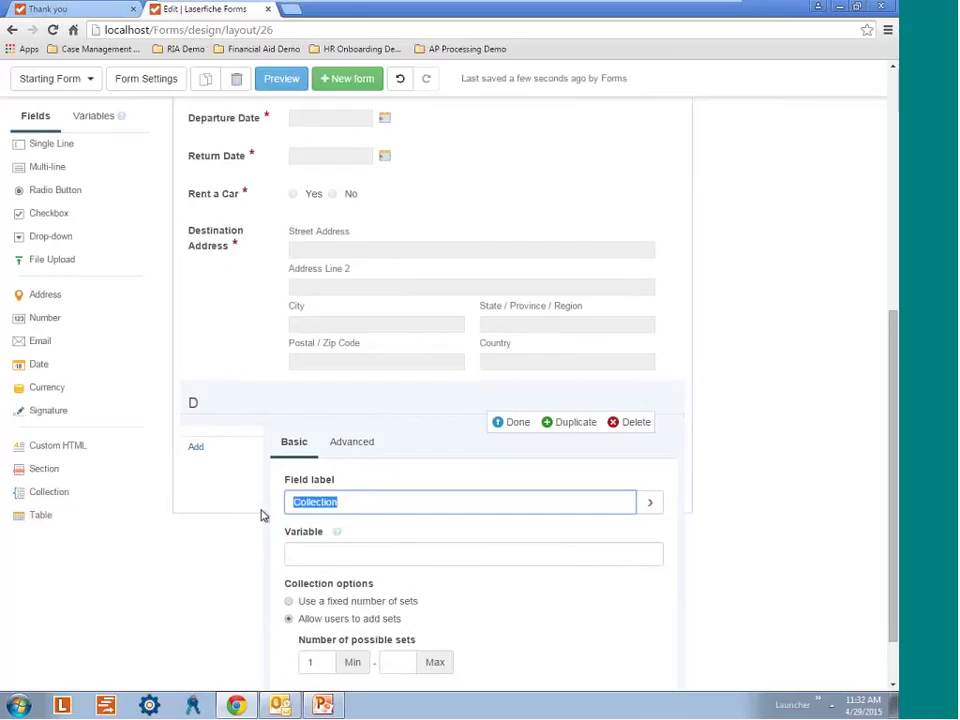
type("aily It")
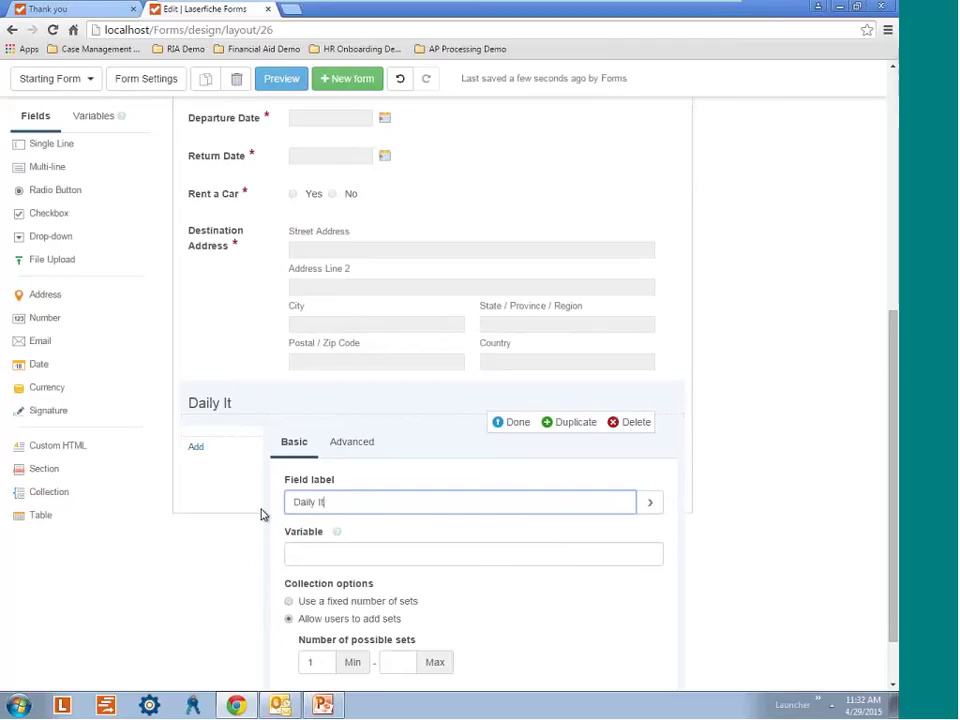
type("inera")
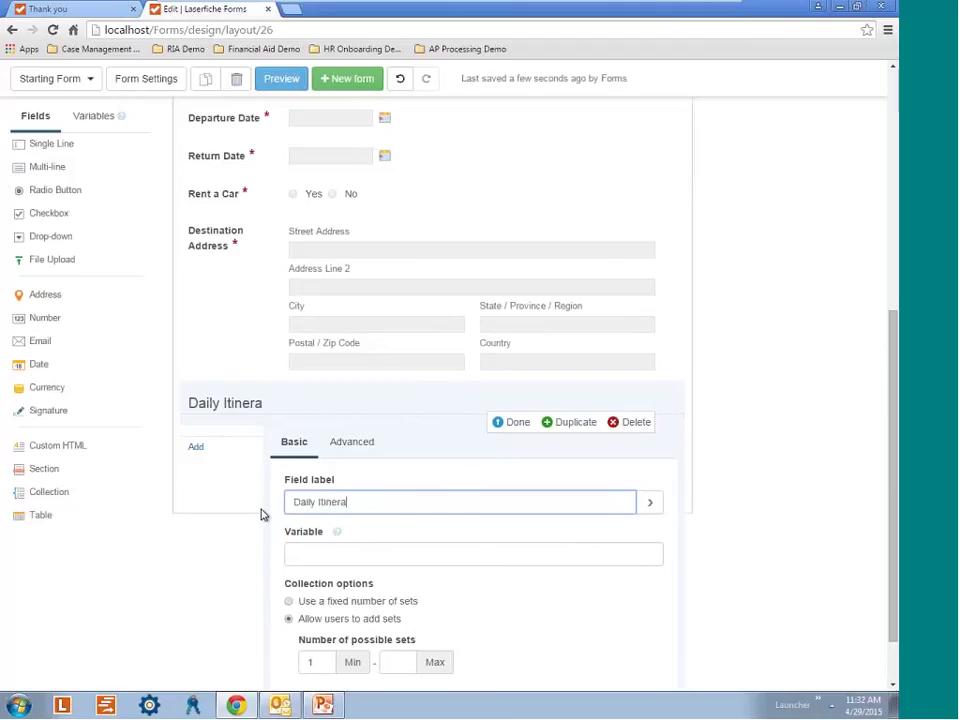
type("ry")
left_click(514, 424)
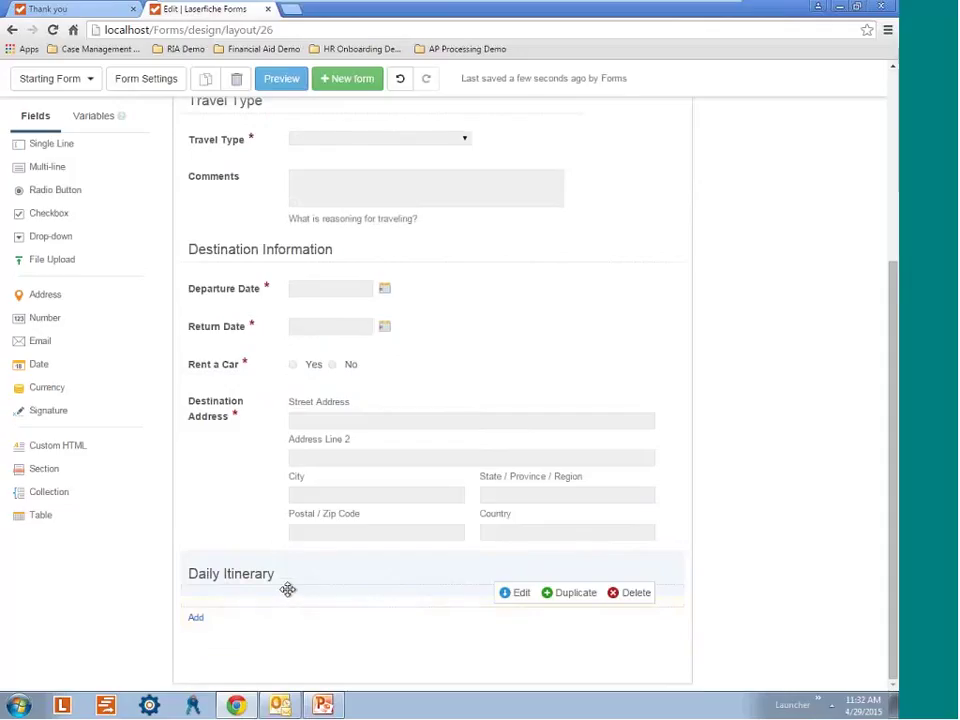
left_click(110, 366)
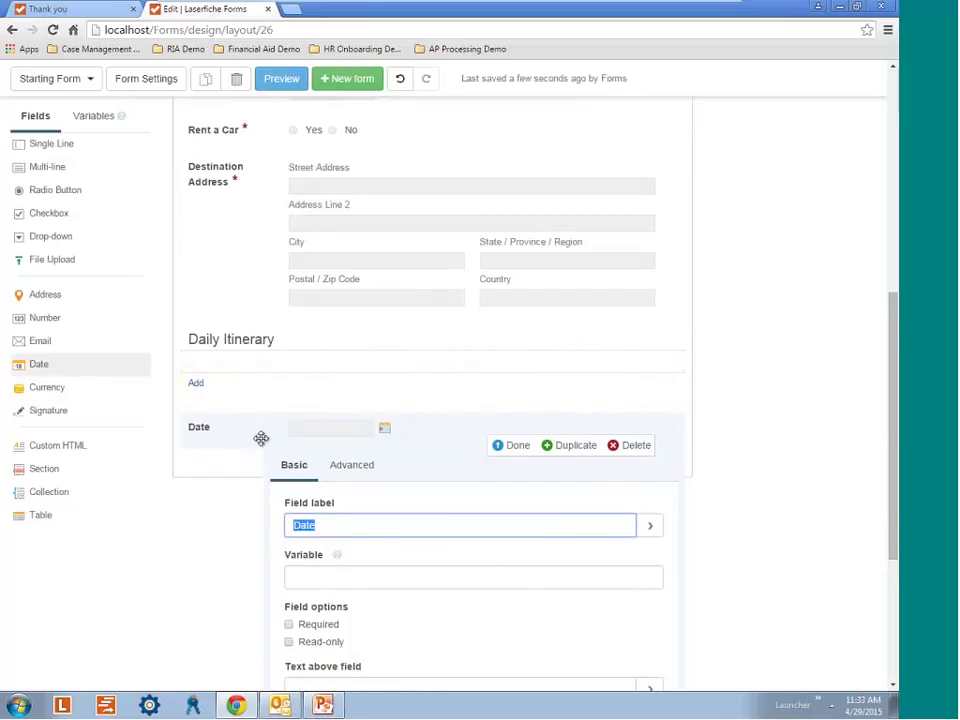
Move the Date field into the Daily Itinerary collection.
left_click_drag(259, 441, 227, 386)
left_click(463, 141)
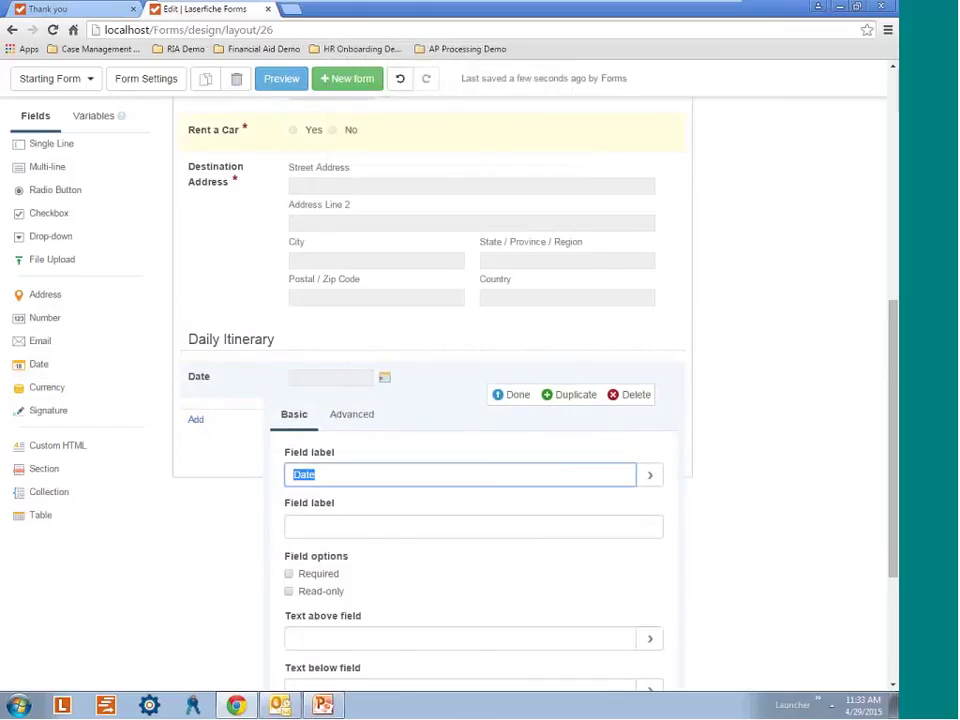
left_click(515, 398)
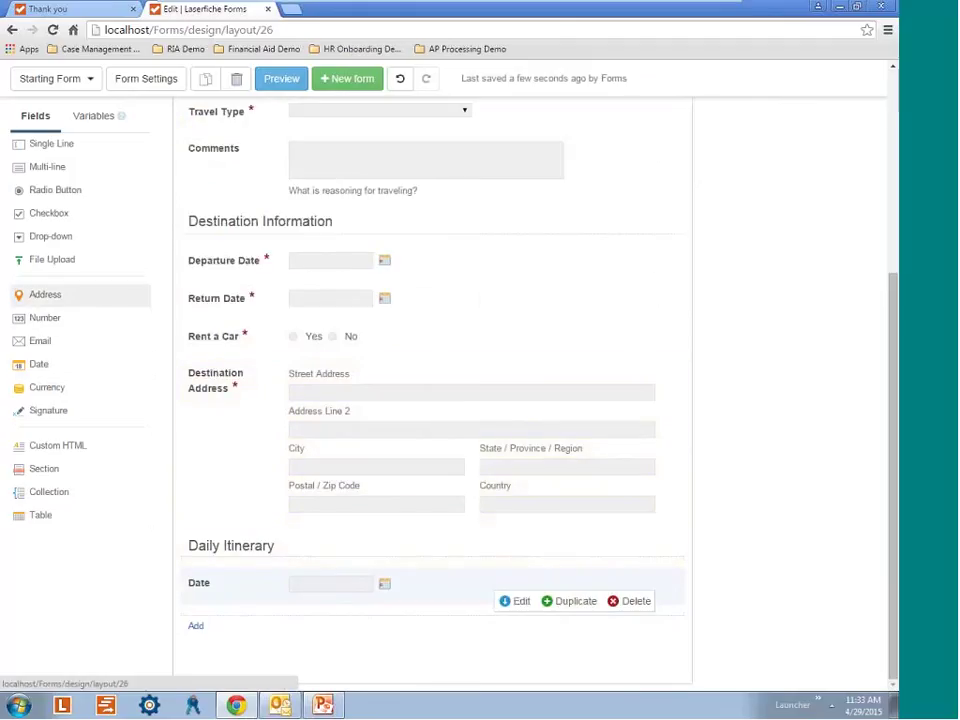
Add a 'Plans for the day' multi-line field to the collection with help text 'meetings, addresses, who will be there, etc.'.
left_click(57, 175)
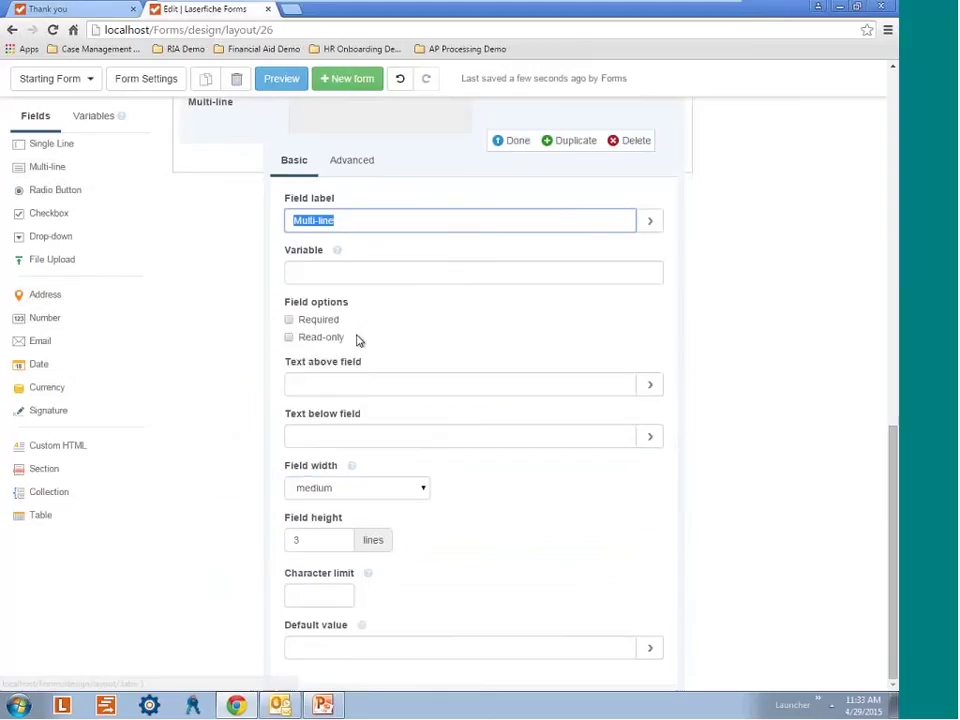
left_click_drag(228, 398, 229, 398)
left_click(471, 140)
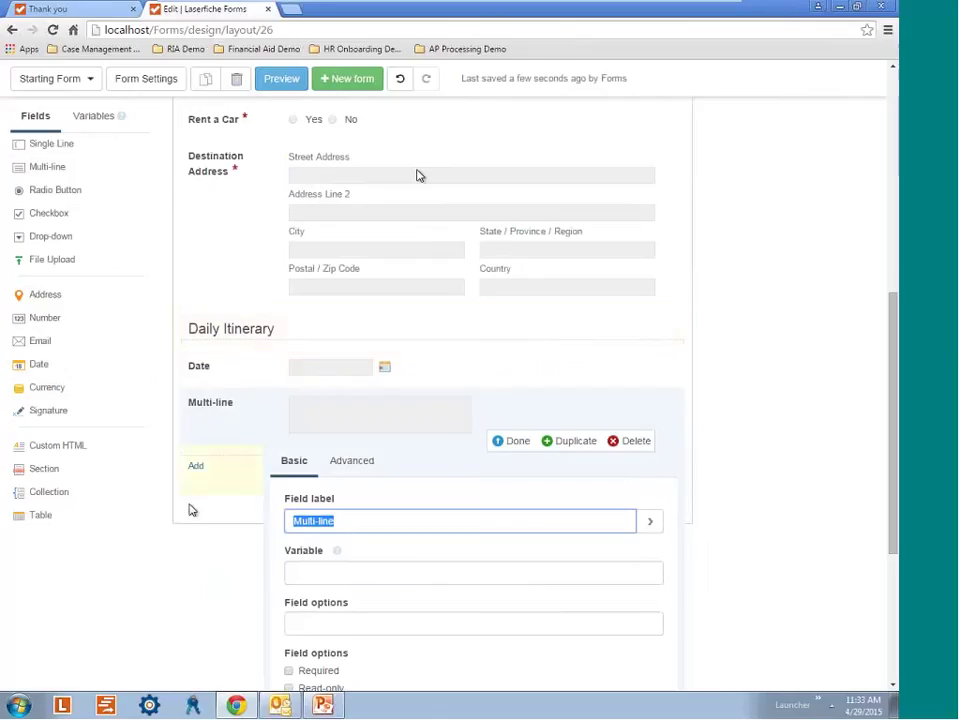
type("P")
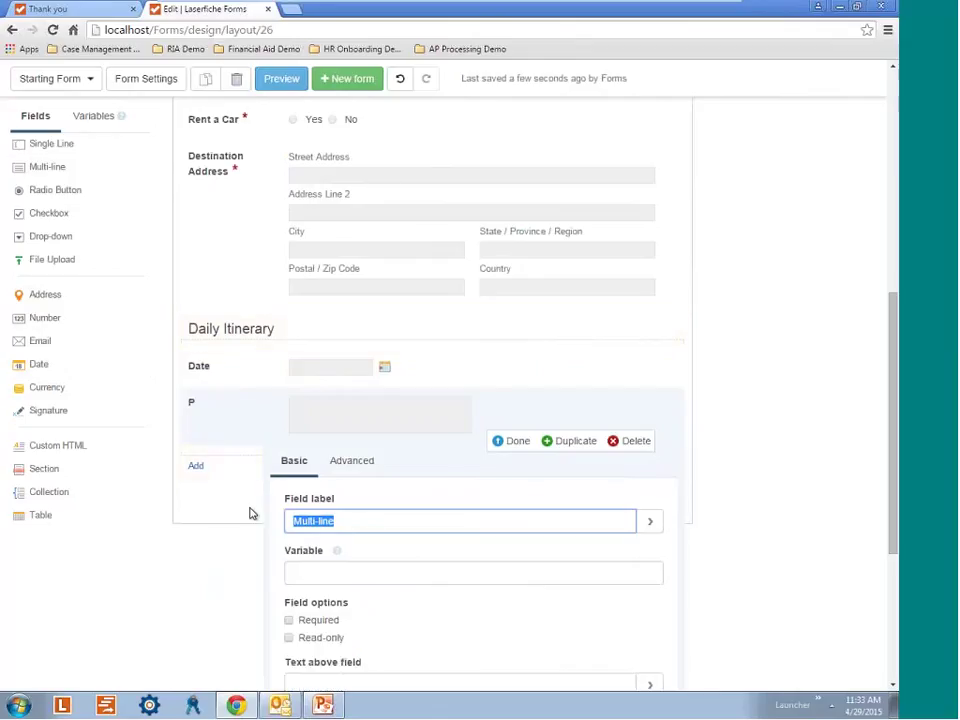
type("lans for the day")
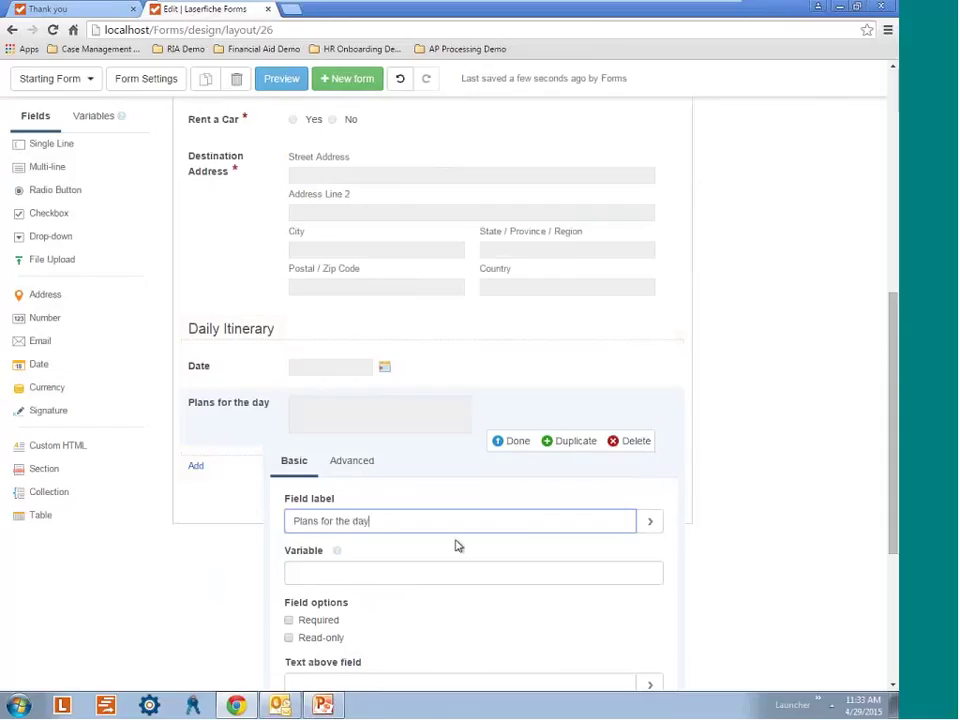
scroll(455, 544, "down", 2)
left_click(382, 522)
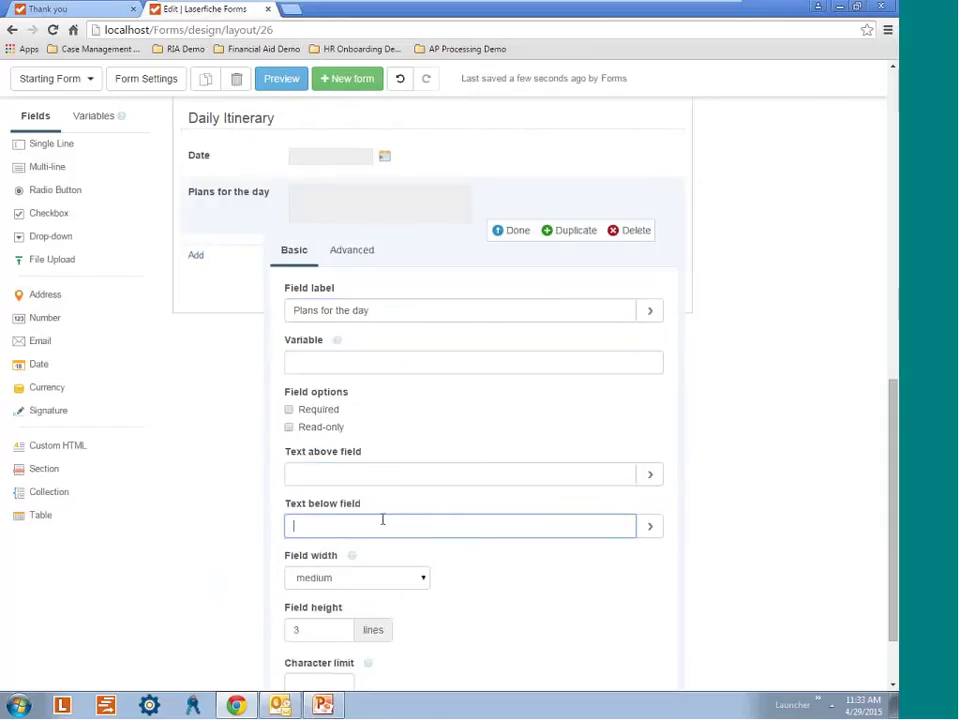
type("meetings")
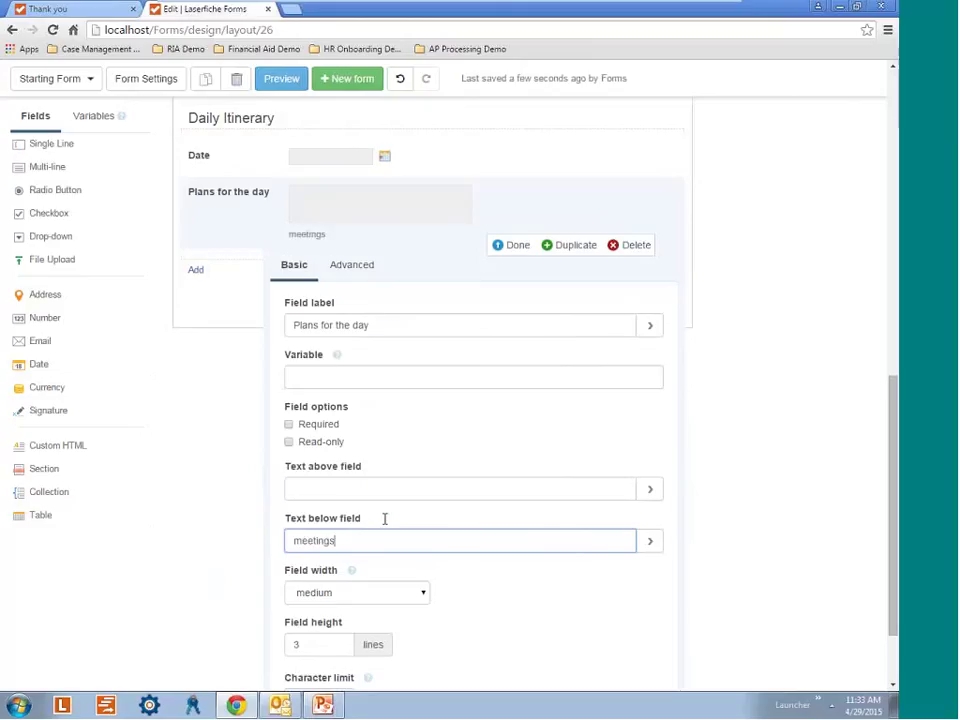
type(", addresses, who will be th")
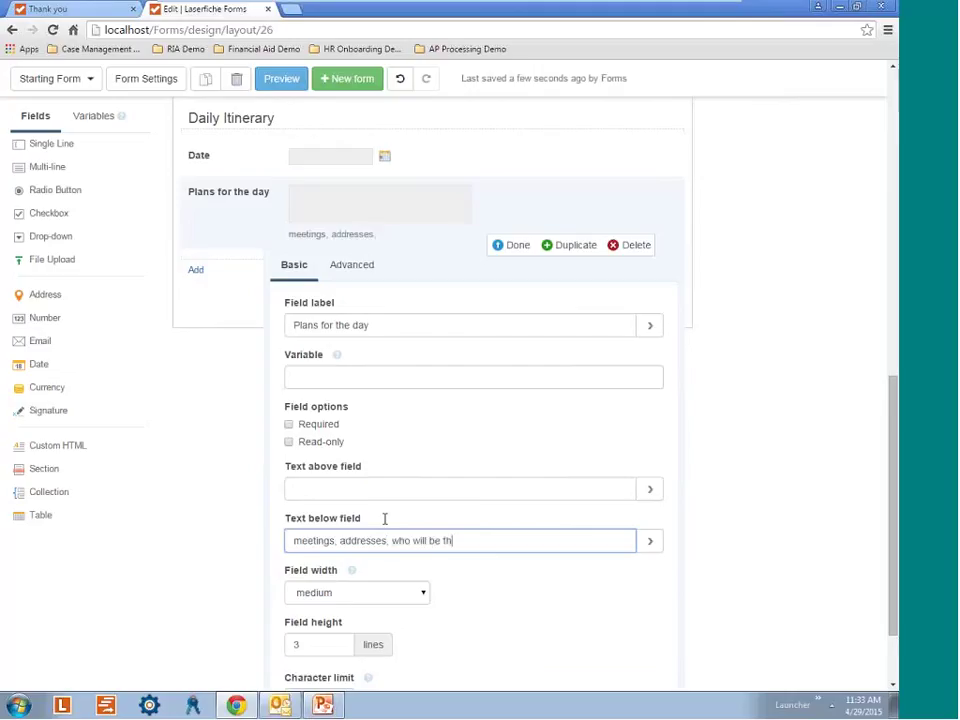
type("ere, etc")
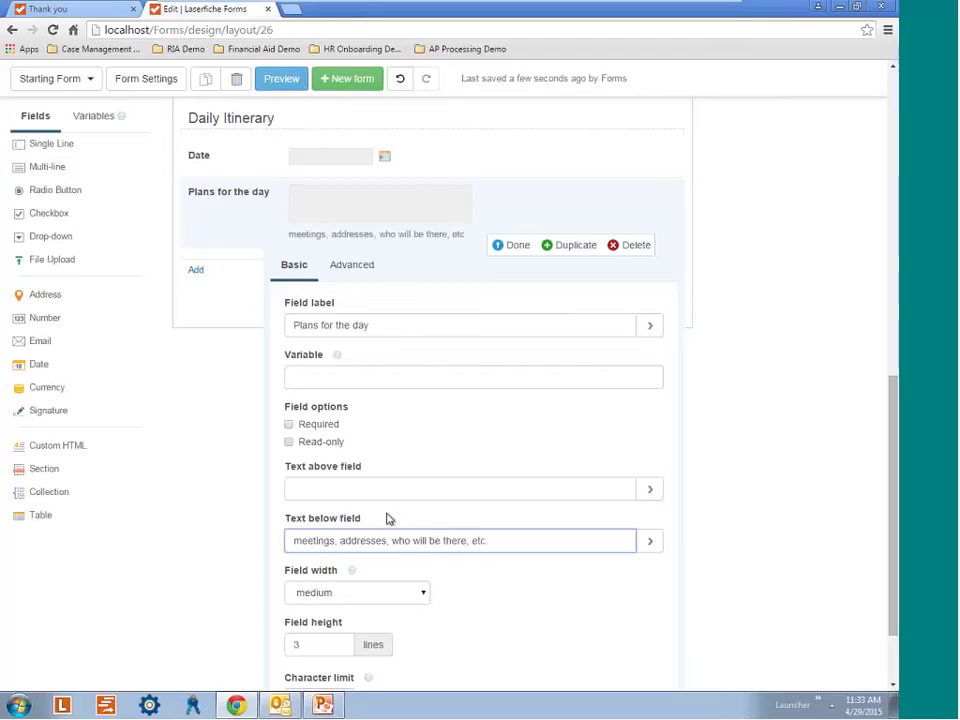
type(".")
left_click(519, 246)
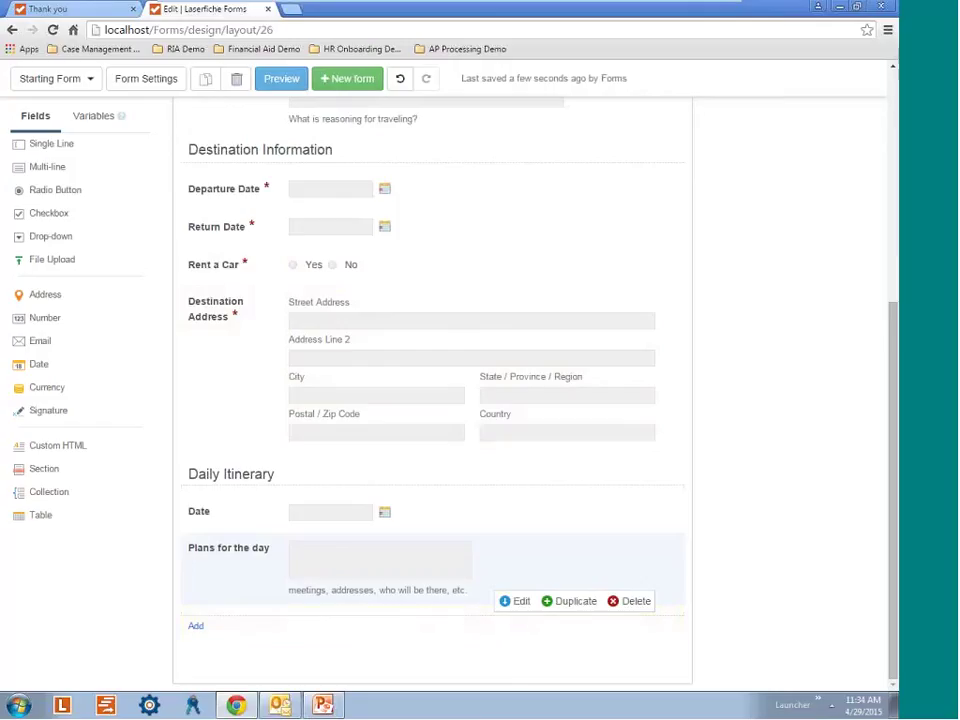
Add a Signature field after the Daily Itinerary collection at the end of the form.
left_click_drag(40, 515, 279, 568)
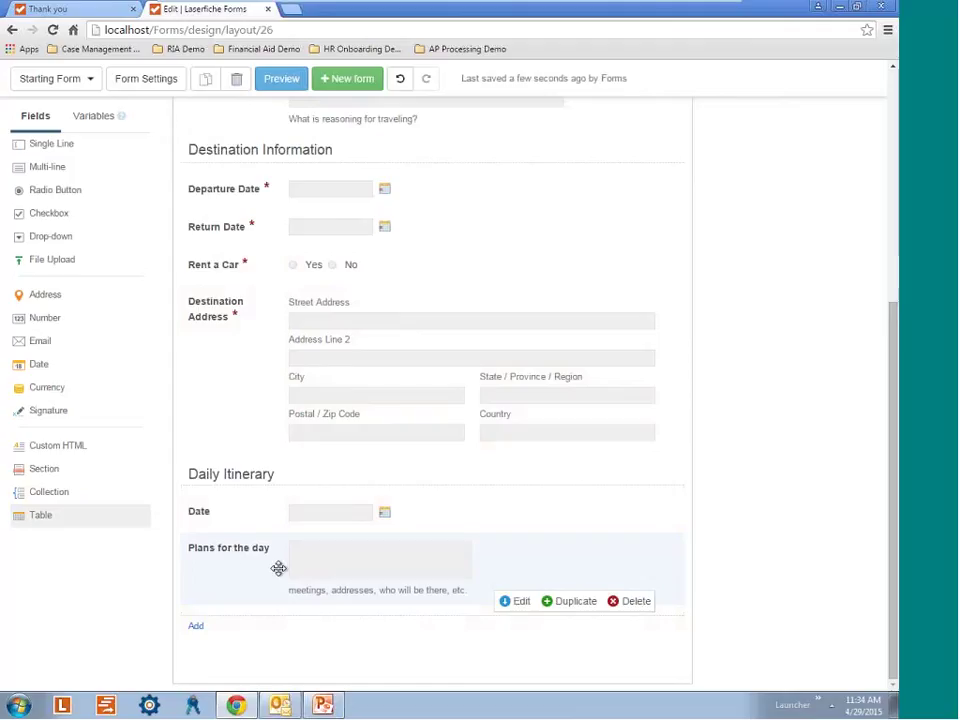
left_click_drag(279, 568, 277, 500)
scroll(450, 470, "down", 6)
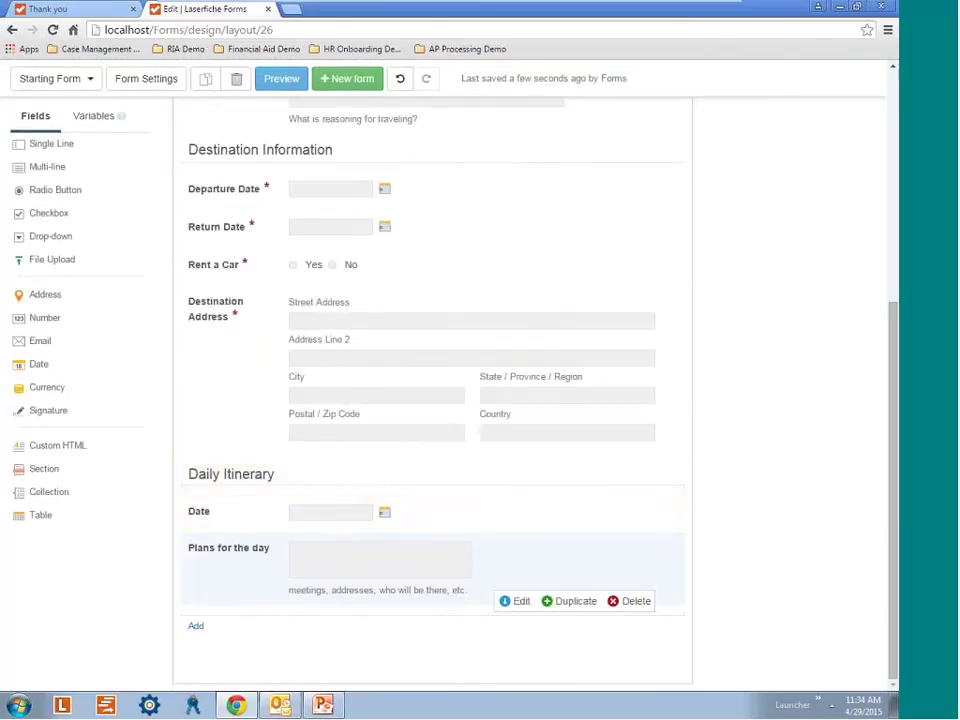
left_click(103, 412)
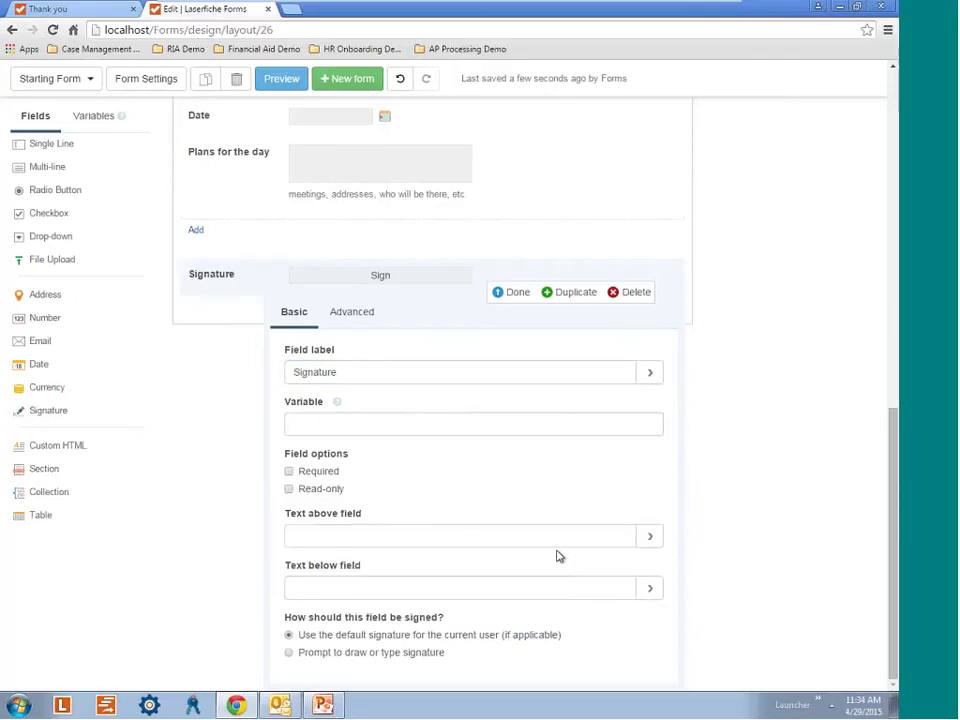
left_click(511, 293)
scroll(511, 298, "up", 10)
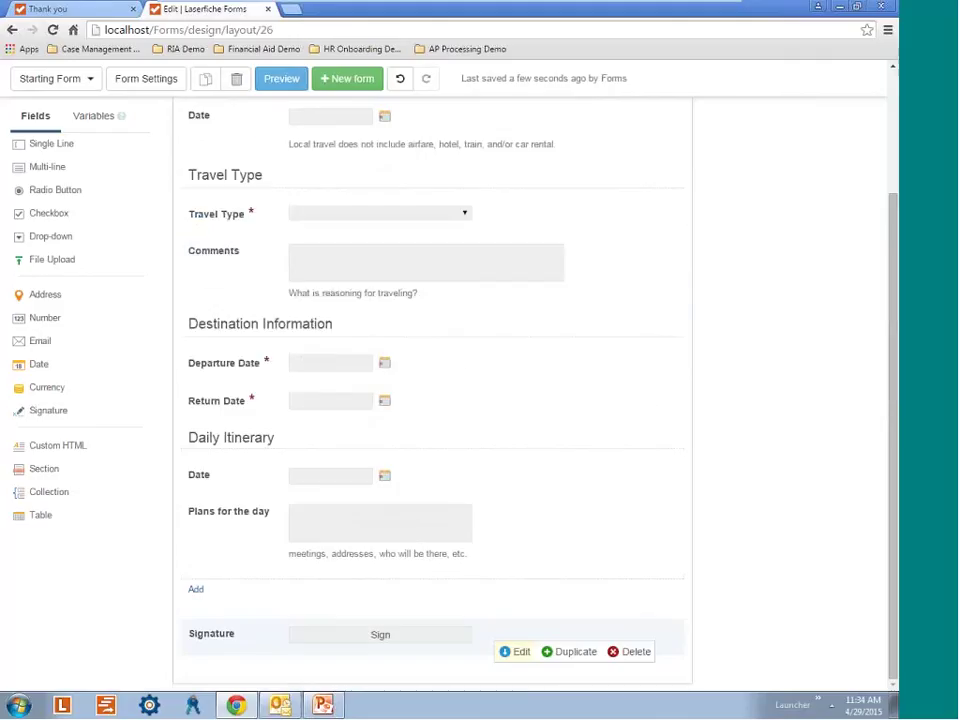
scroll(633, 383, "down", 1)
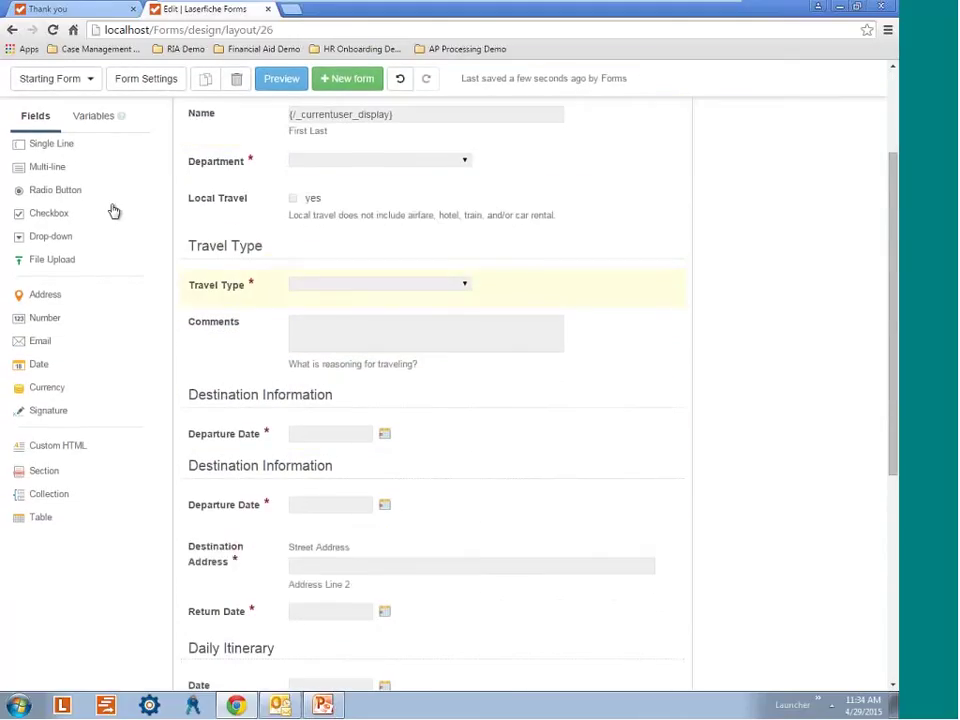
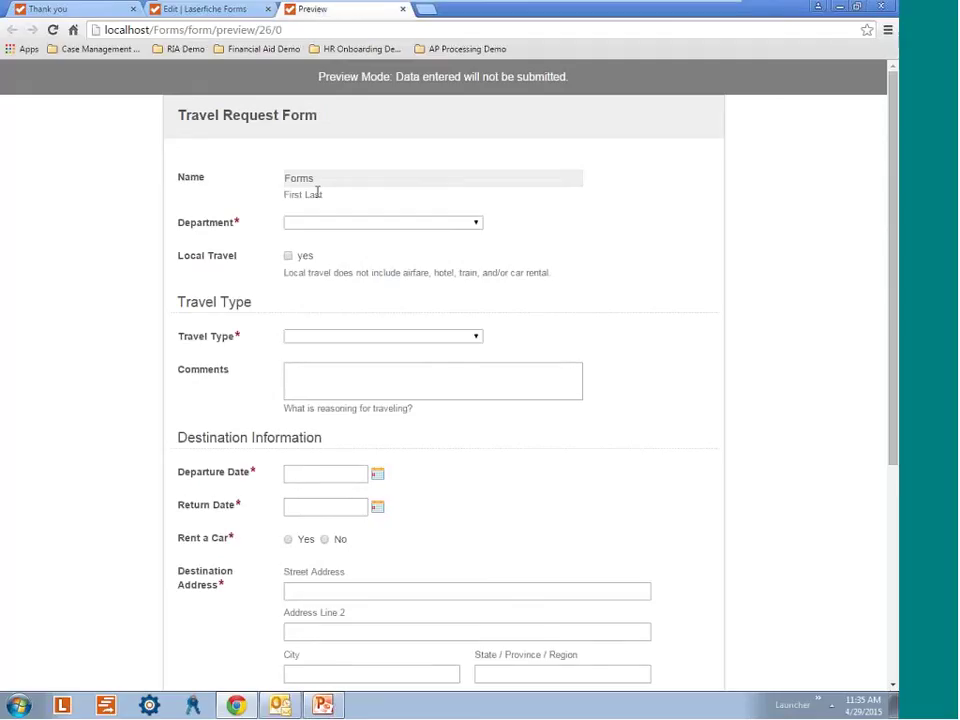
Try the Comments box and Travel Type choice in the preview, then close the preview.
scroll(482, 349, "down", 1)
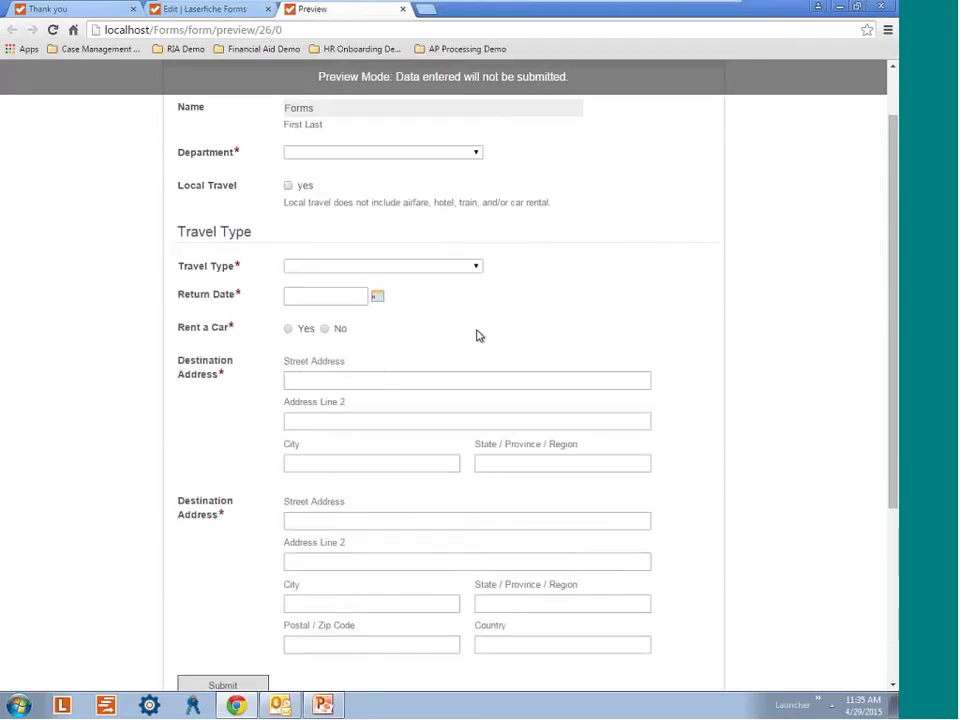
scroll(510, 349, "up", 1)
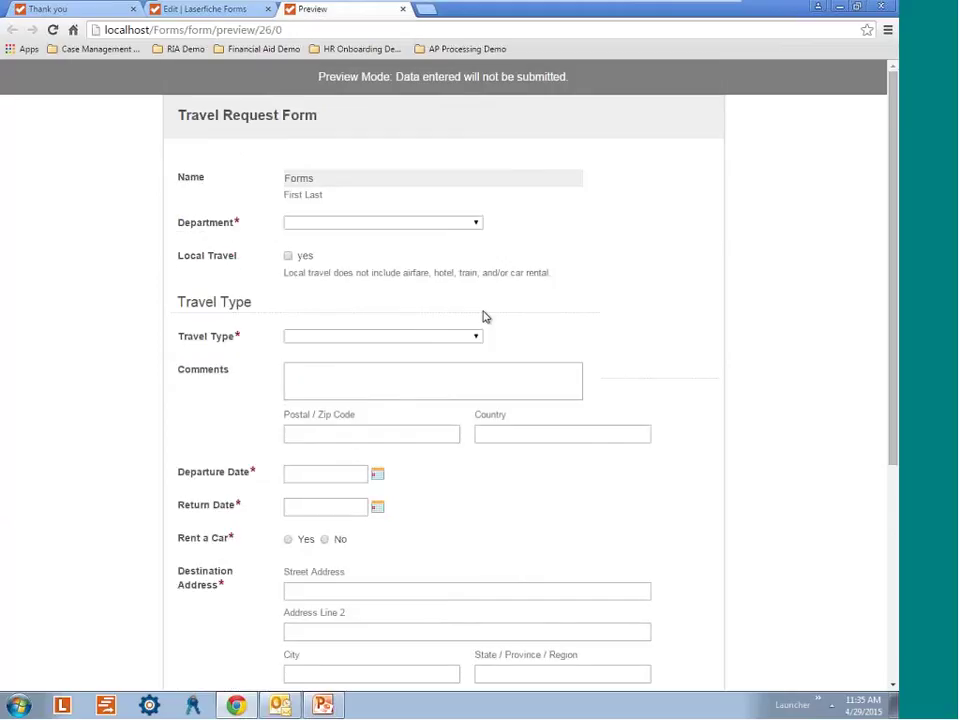
scroll(450, 340, "down", 4)
scroll(421, 353, "up", 3)
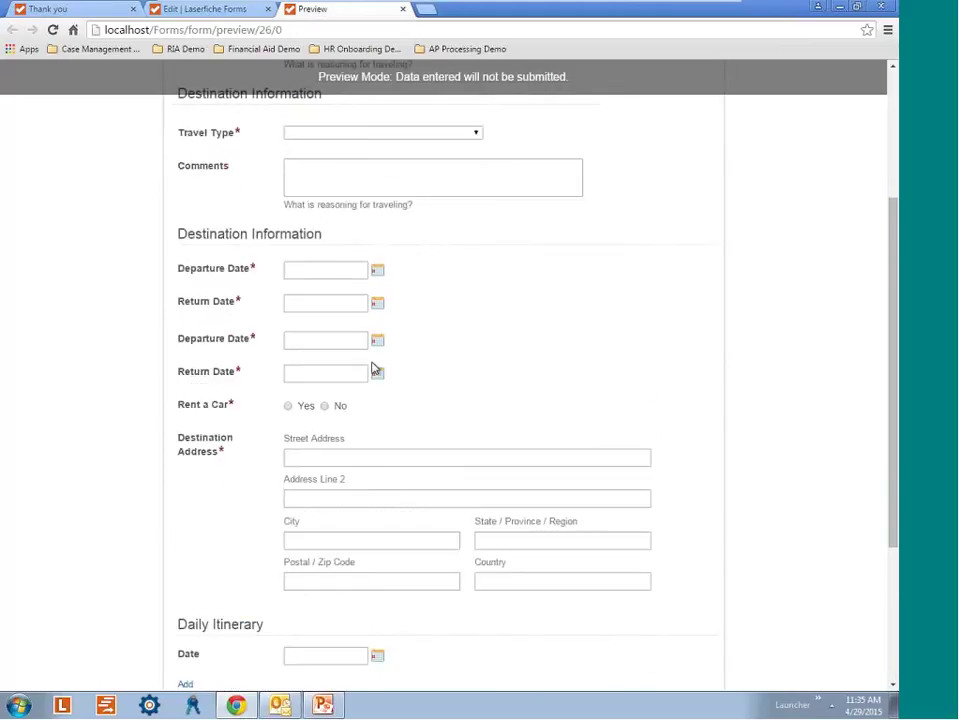
scroll(391, 337, "up", 2)
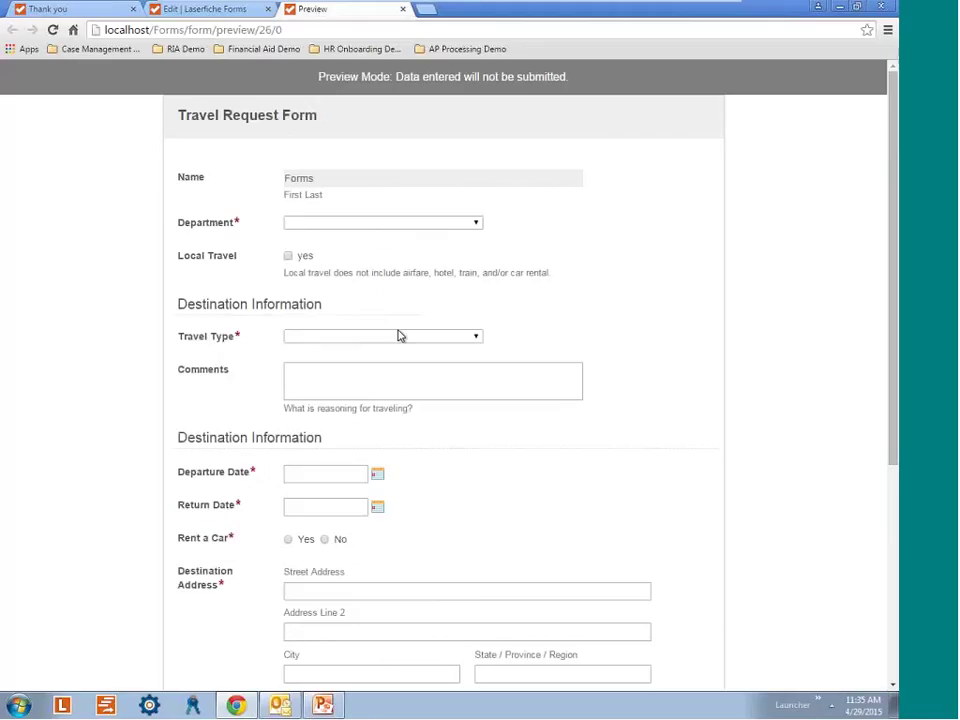
left_click(306, 383)
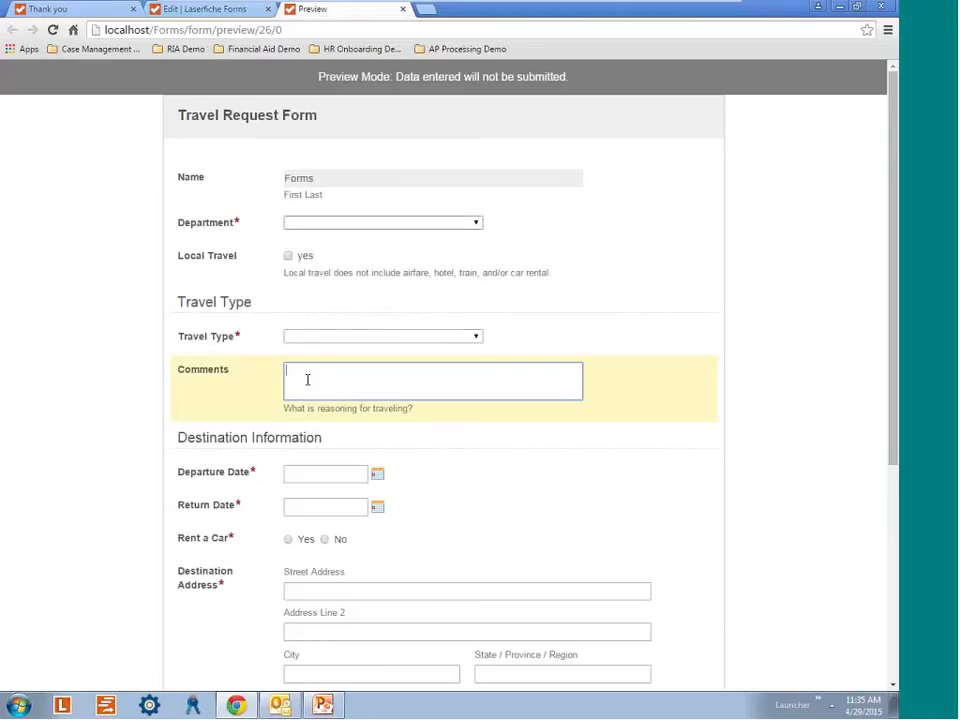
left_click(421, 338)
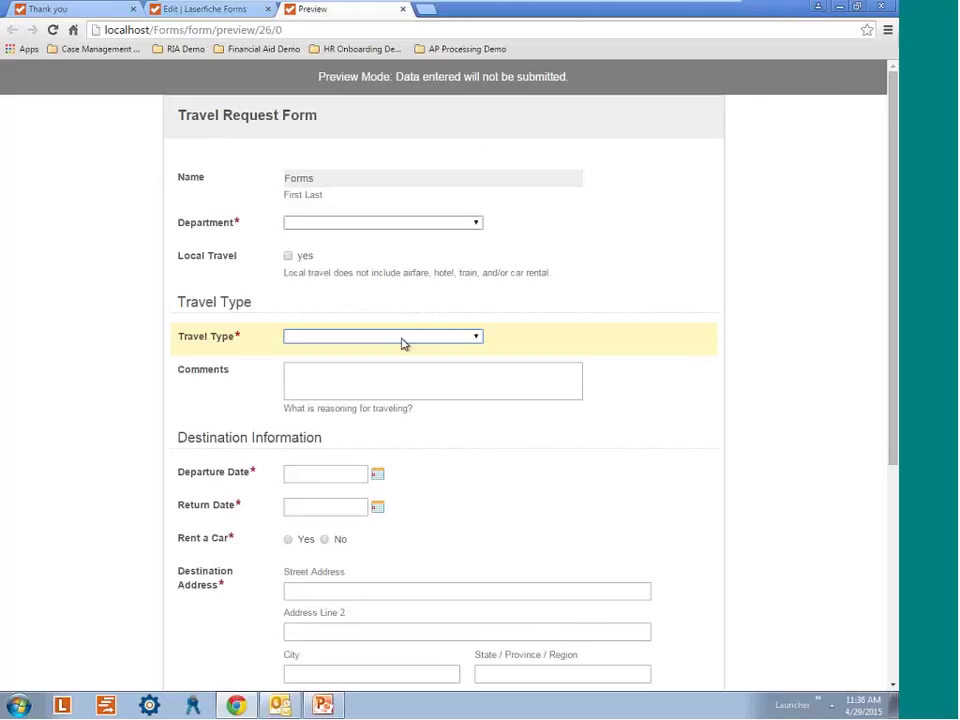
key("ctrl+w")
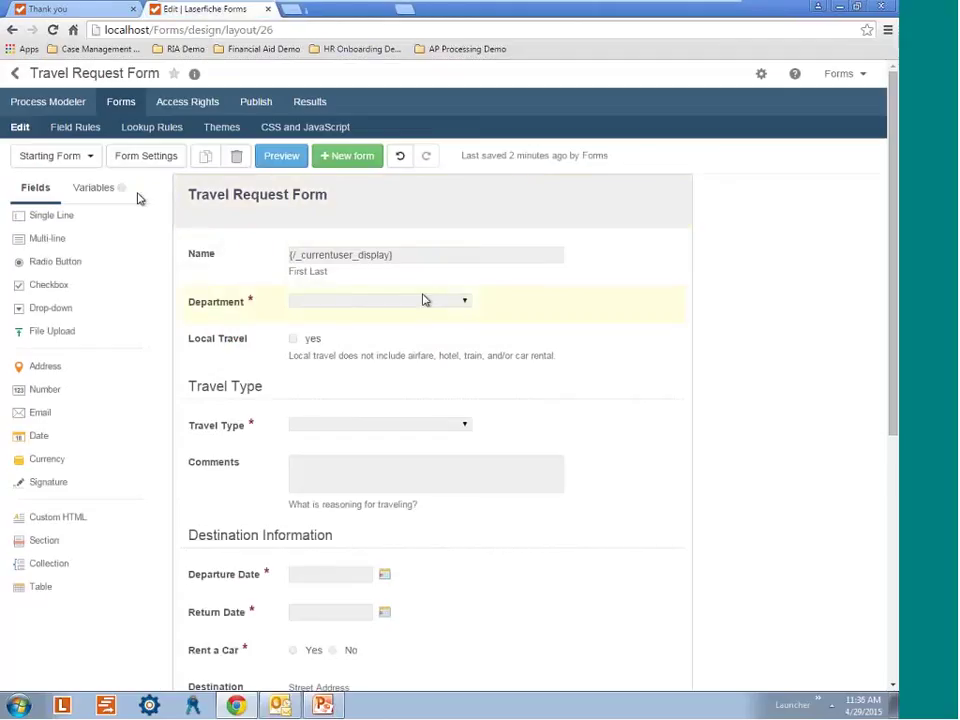
Create and save a field rule that shows Comments when Travel Type is Other.
left_click(84, 139)
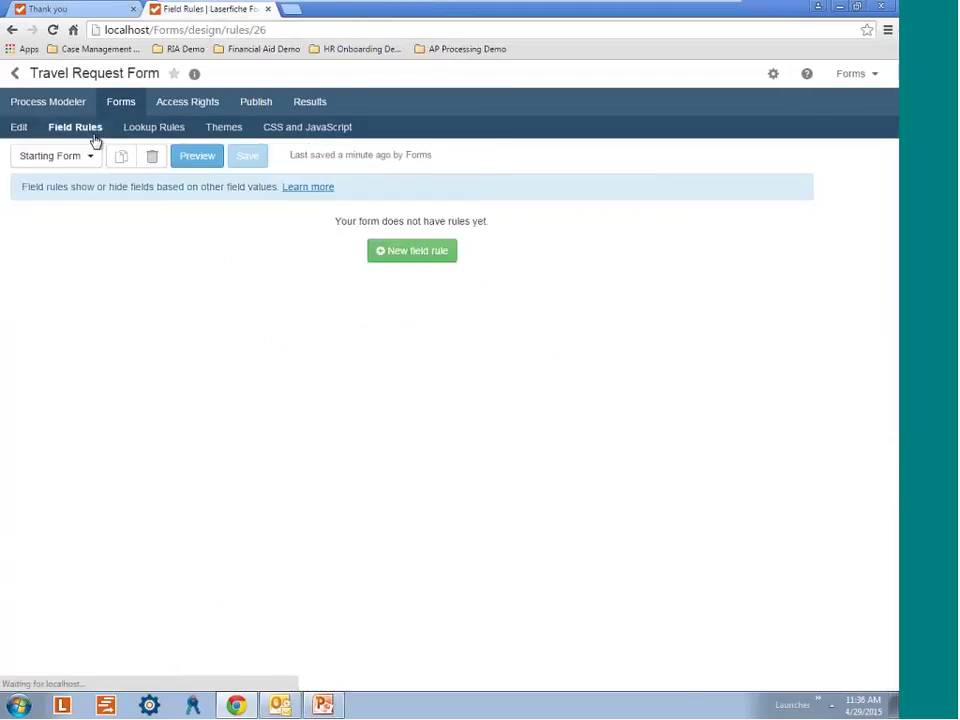
left_click(405, 261)
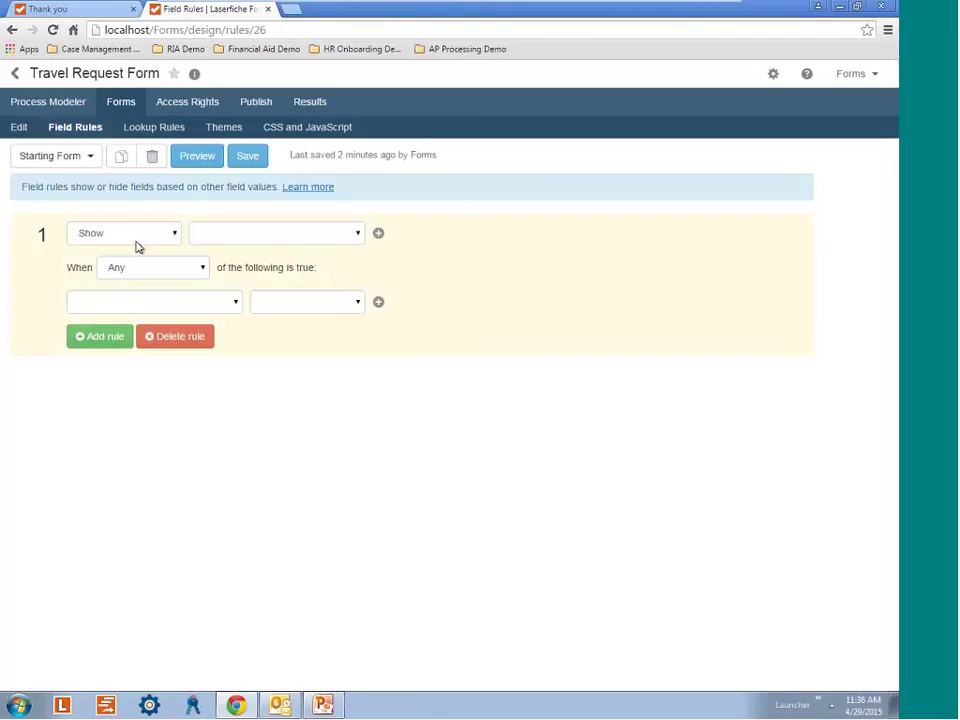
left_click(258, 240)
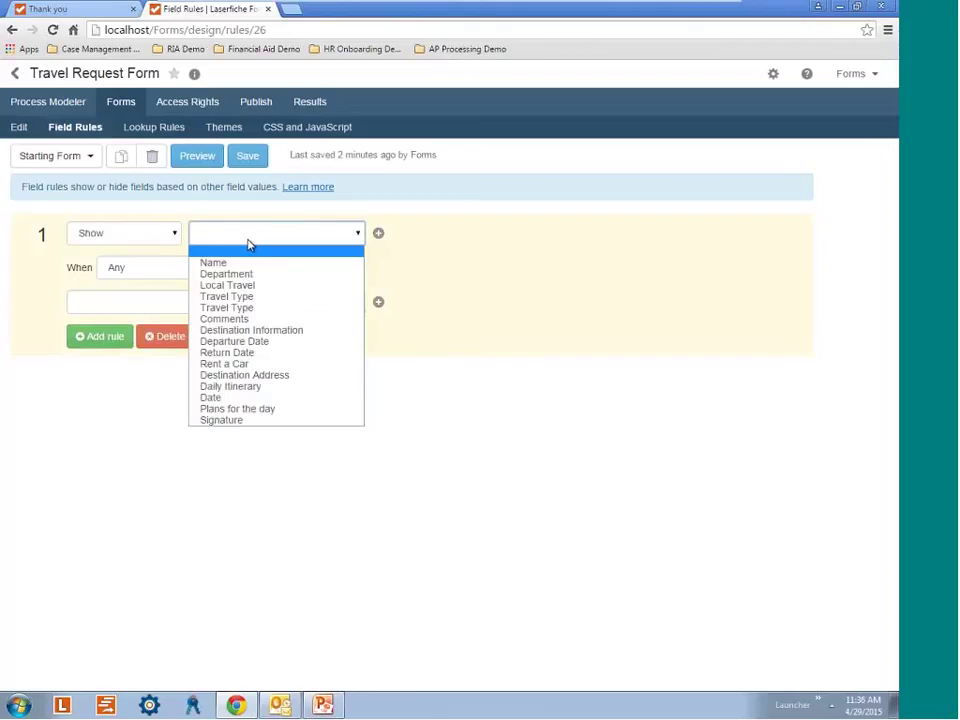
left_click(250, 319)
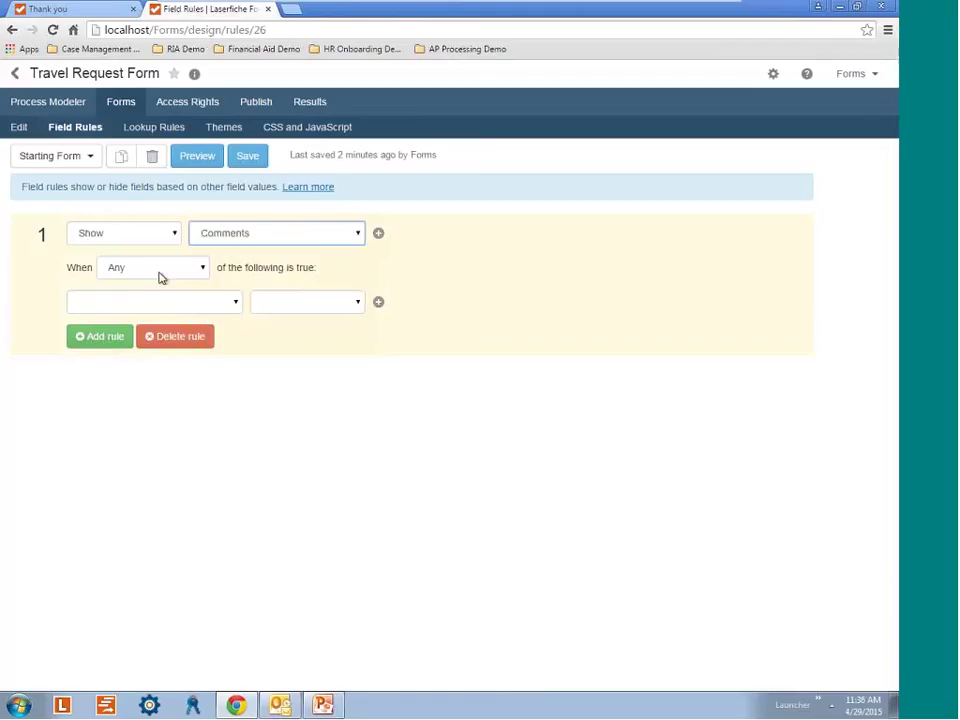
left_click(219, 303)
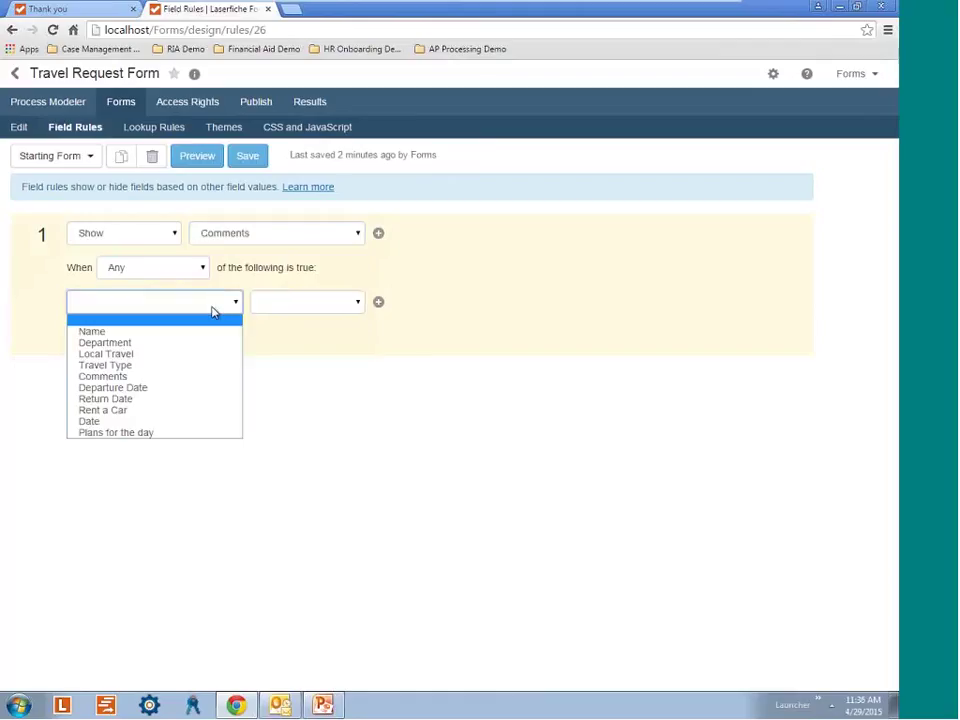
left_click(105, 365)
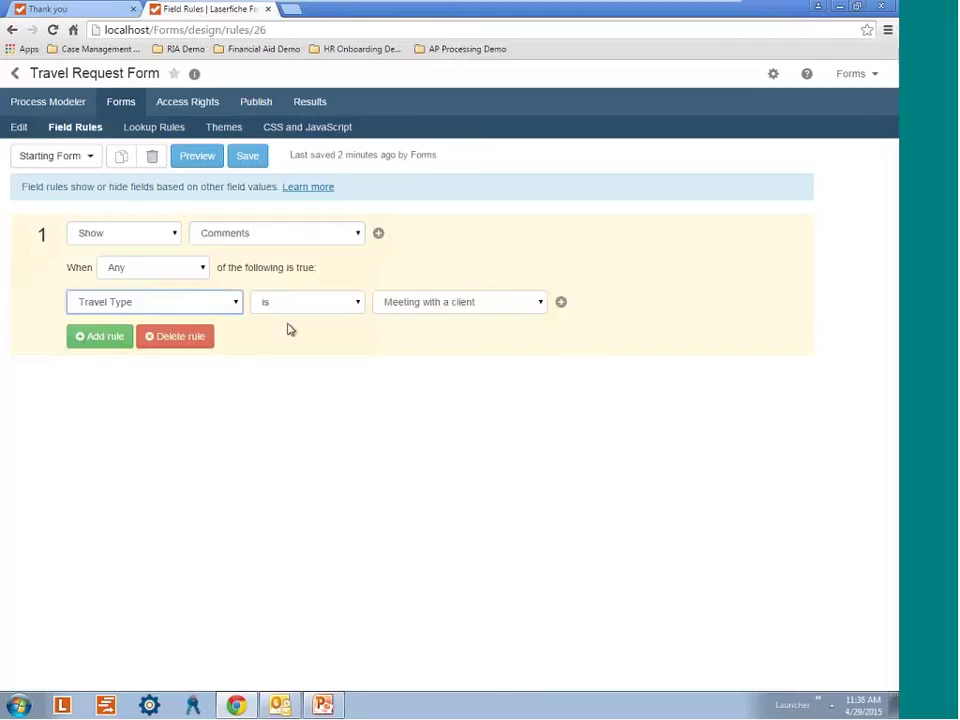
left_click(438, 303)
left_click(422, 364)
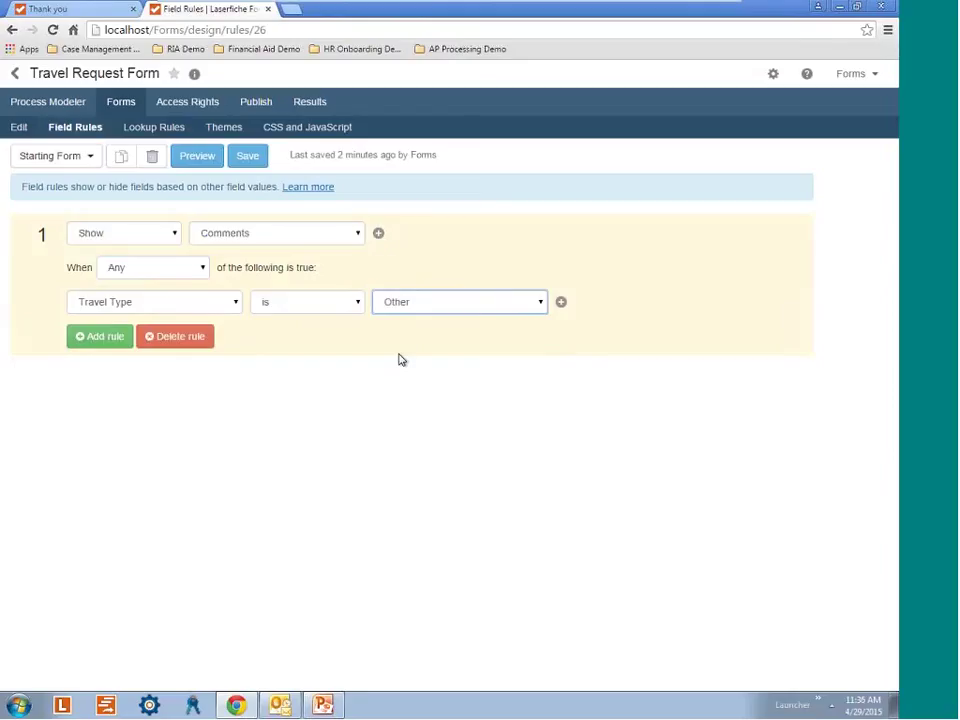
left_click(251, 160)
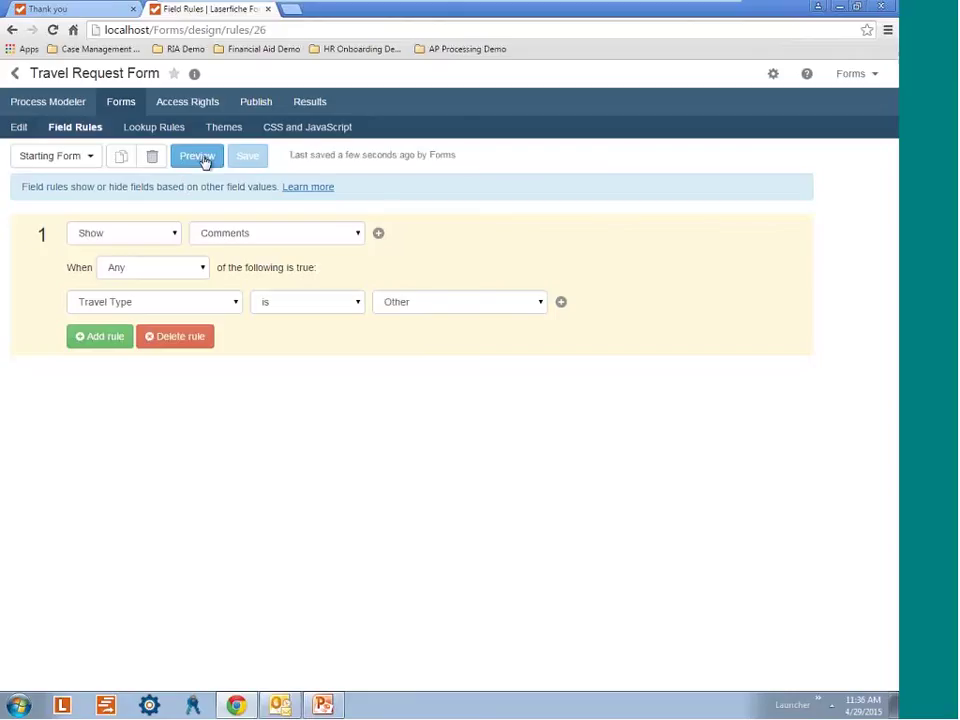
left_click(223, 128)
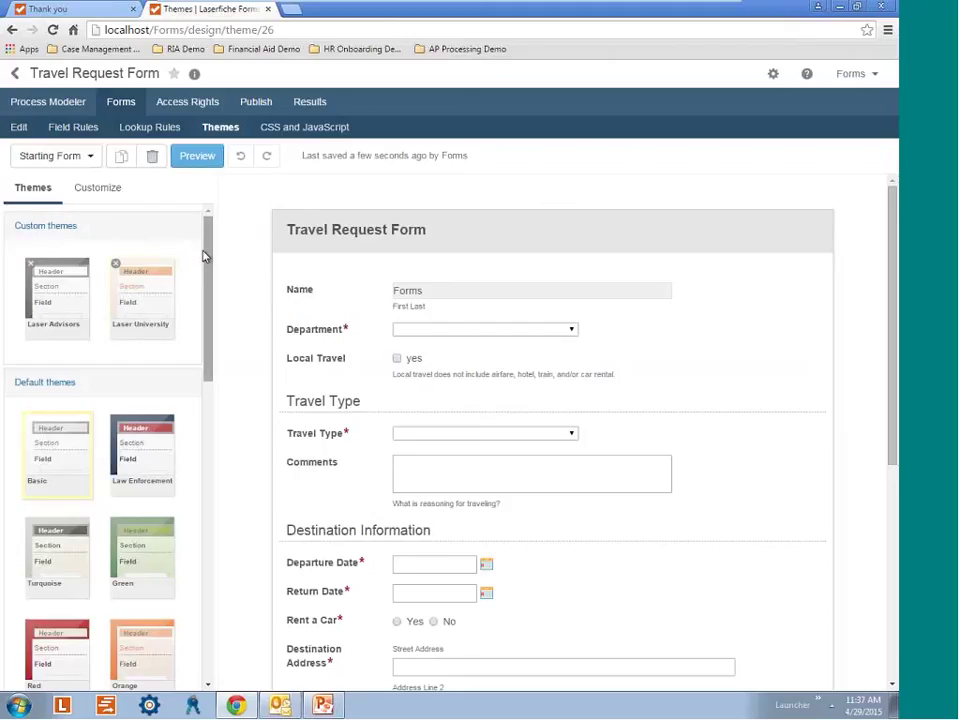
Apply the Laserfiche theme from the theme list and preview the themed form.
left_click_drag(208, 253, 210, 325)
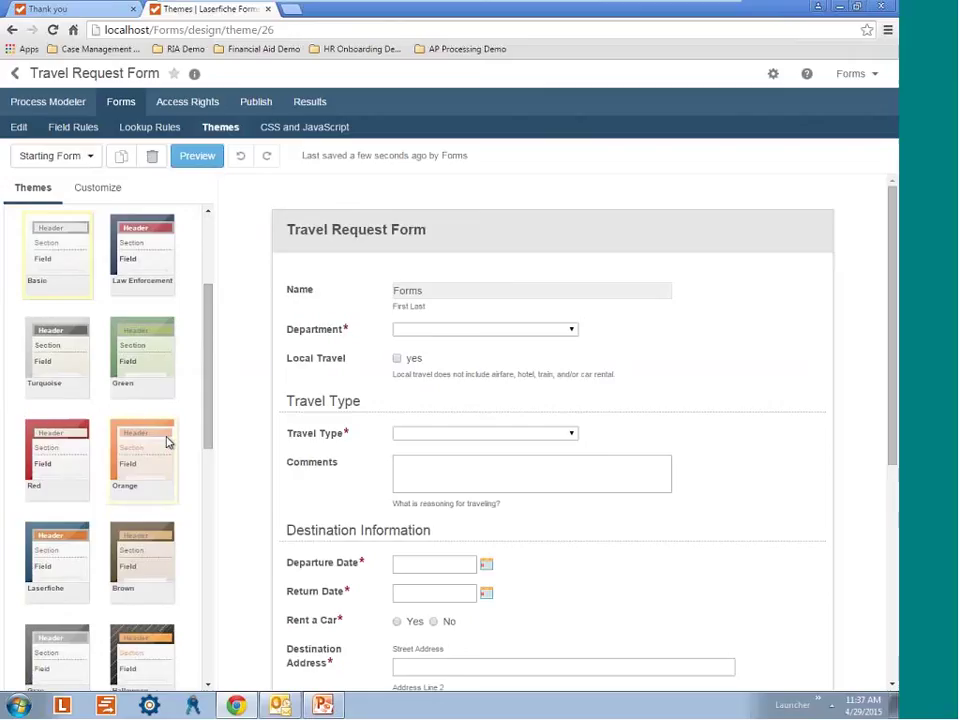
left_click(60, 568)
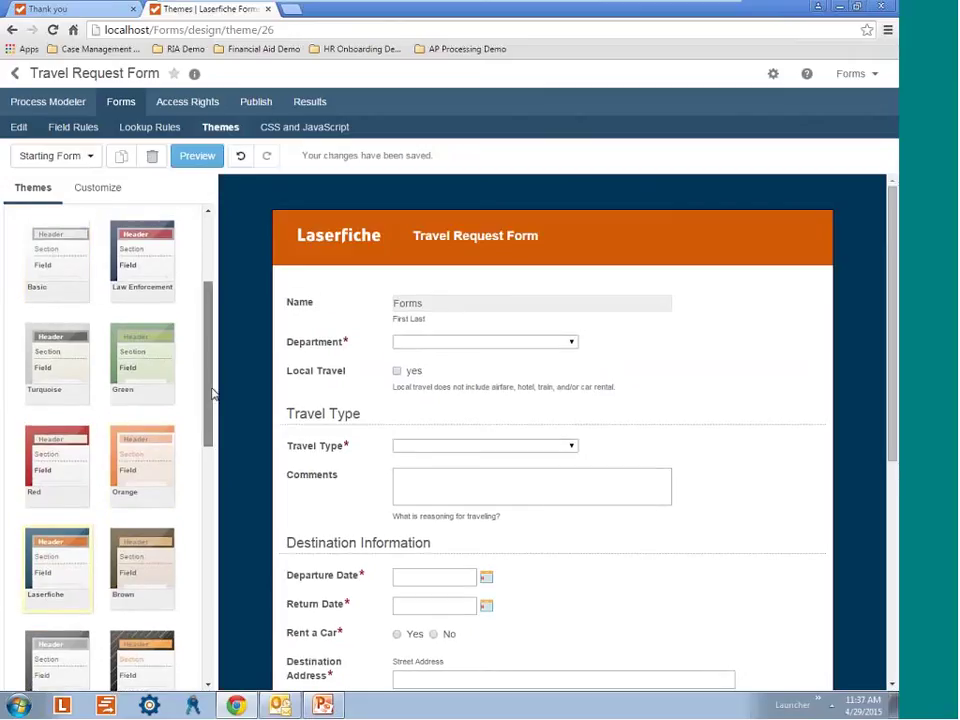
left_click_drag(206, 421, 231, 296)
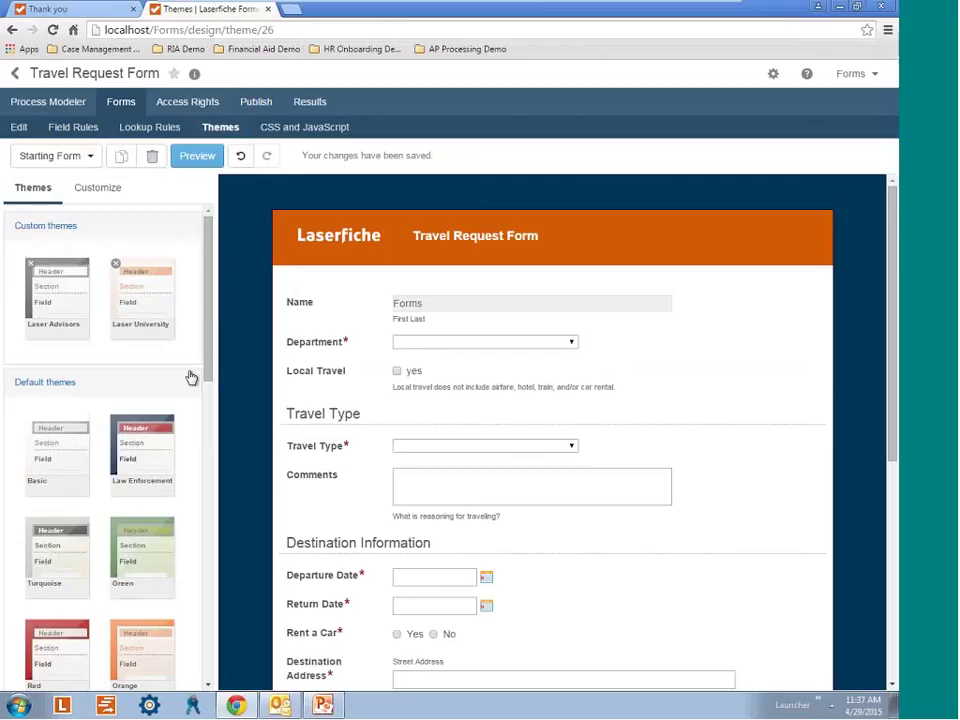
left_click(196, 157)
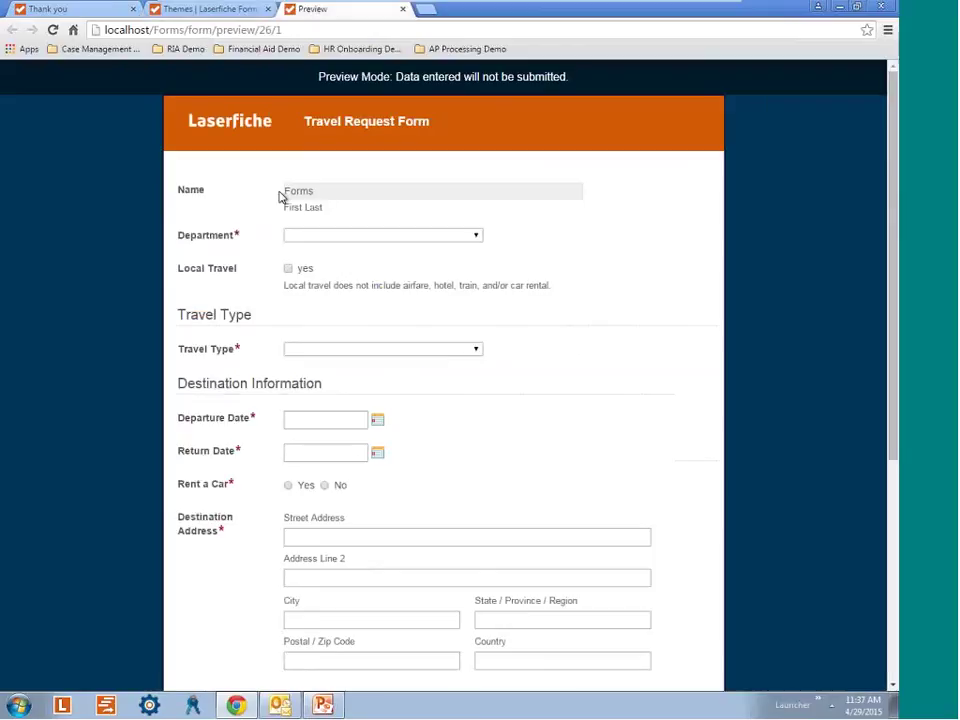
Choose Other for Travel Type in the preview and confirm the Comments box appears.
scroll(699, 414, "down", 5)
scroll(700, 466, "up", 5)
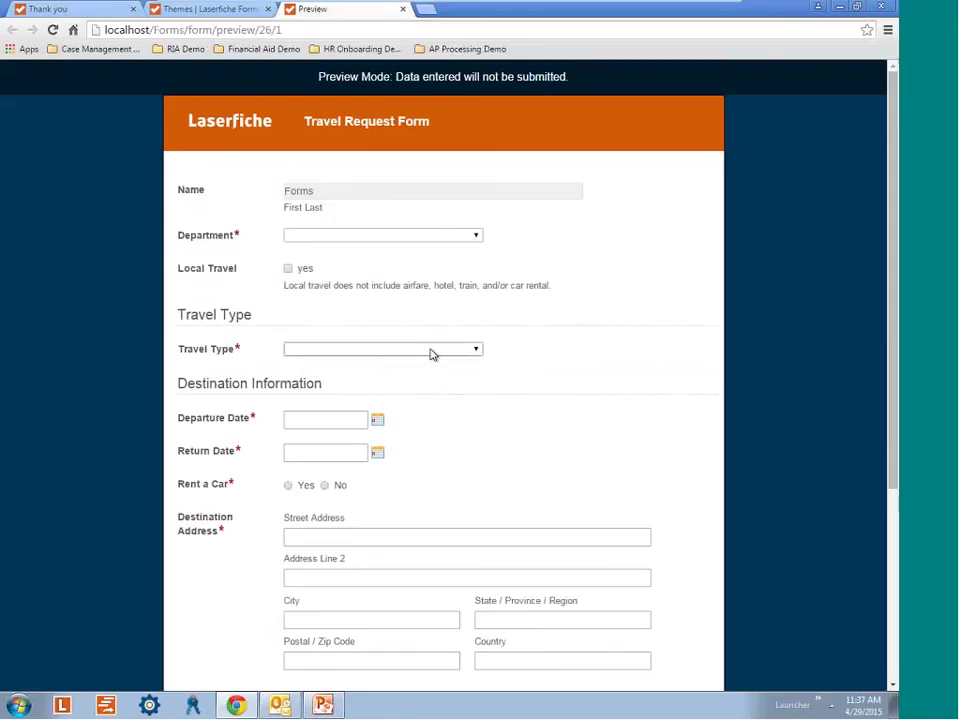
left_click(431, 350)
left_click(315, 419)
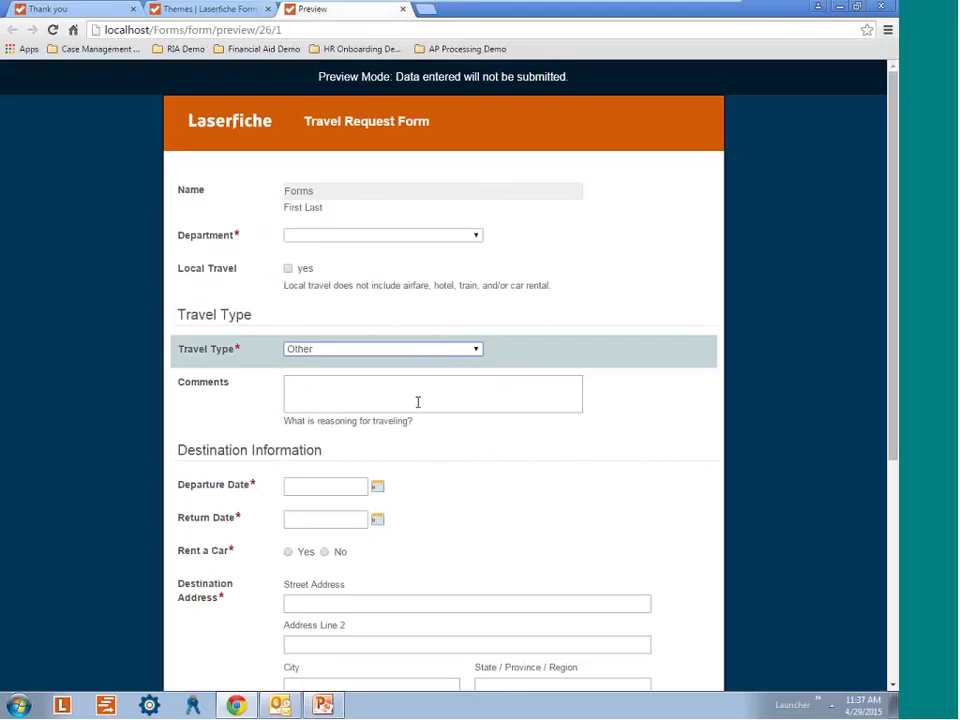
scroll(618, 409, "down", 5)
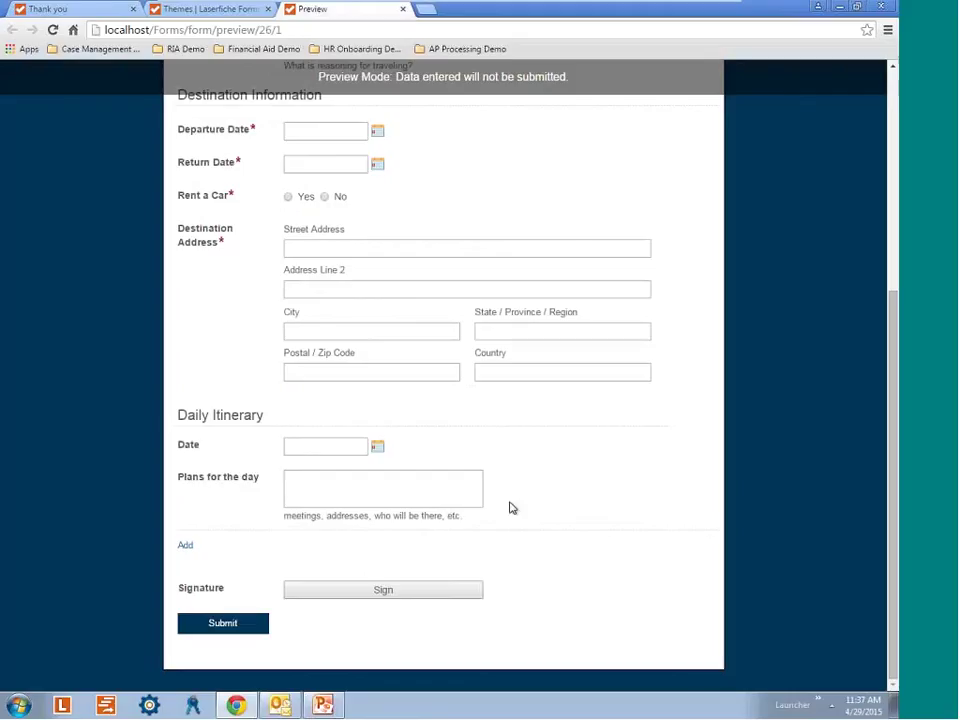
scroll(511, 508, "up", 3)
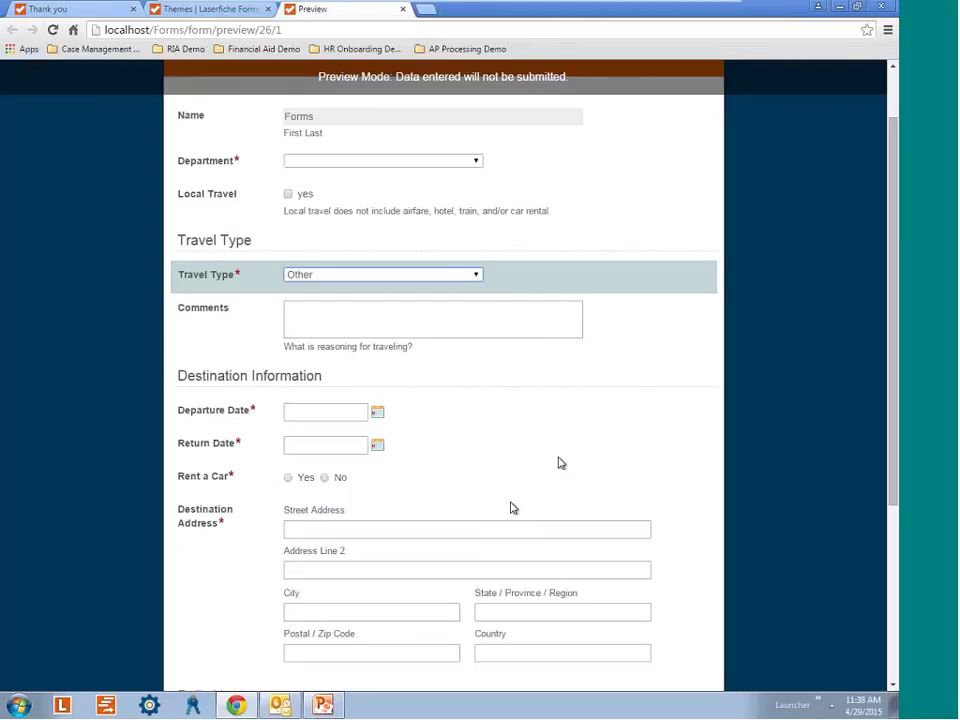
scroll(488, 462, "up", 1)
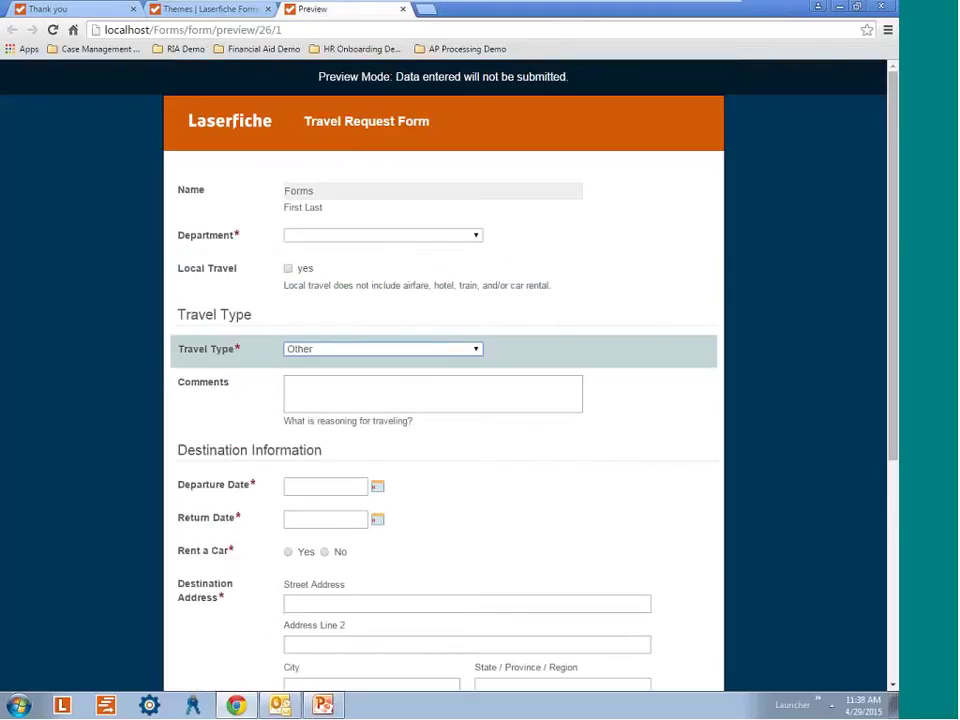
scroll(467, 281, "down", 4)
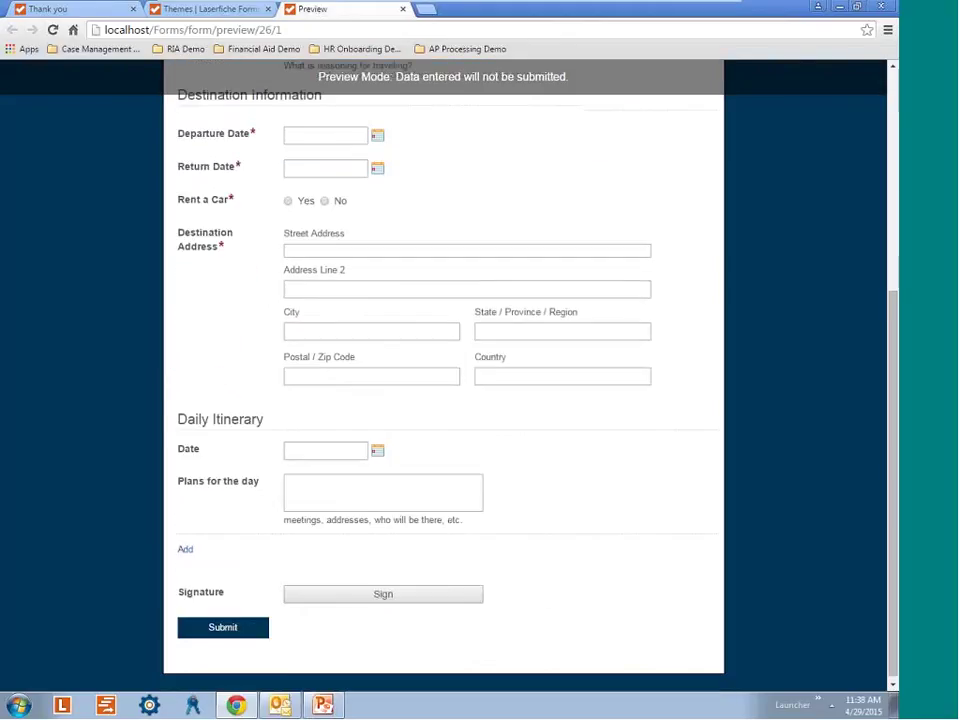
scroll(465, 379, "up", 4)
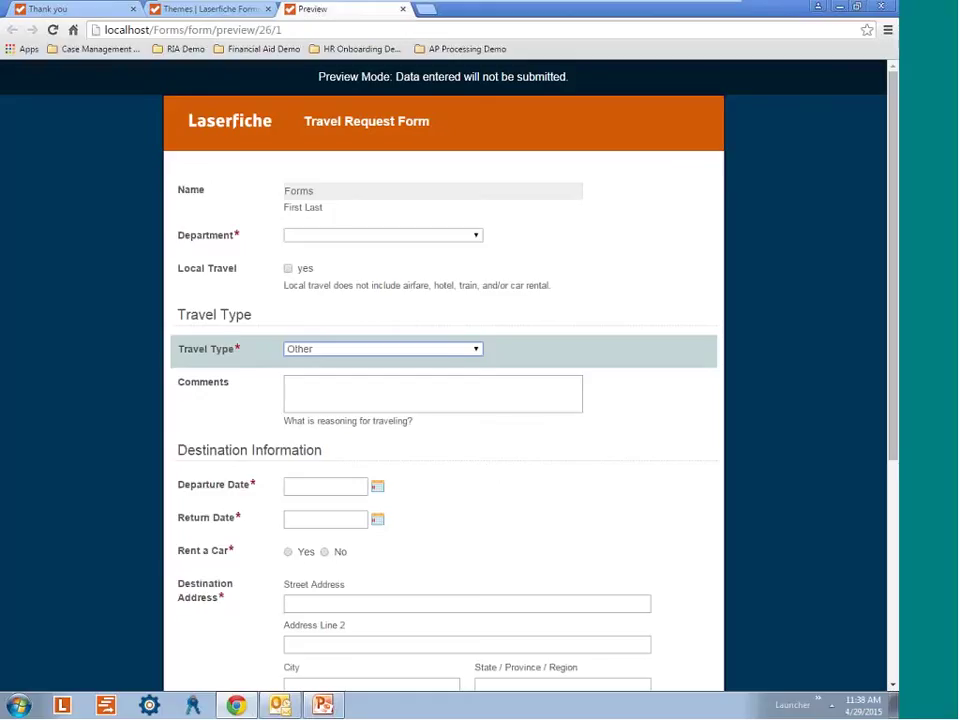
left_click_drag(895, 175, 895, 400)
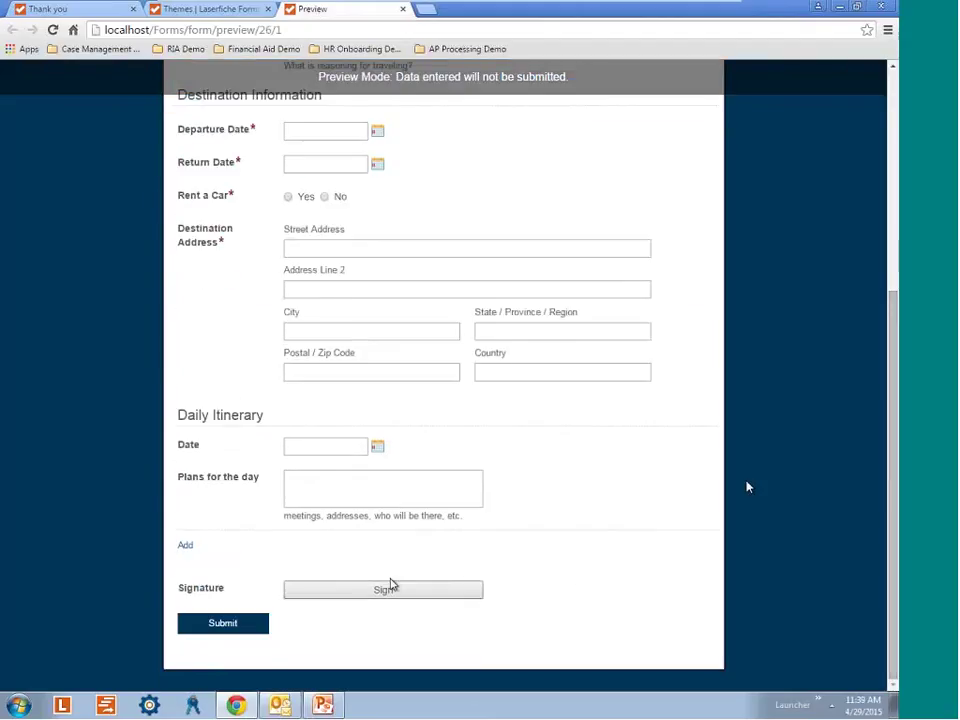
Type the signer's name, try a drawn signature, then sign with the typed version.
left_click(397, 590)
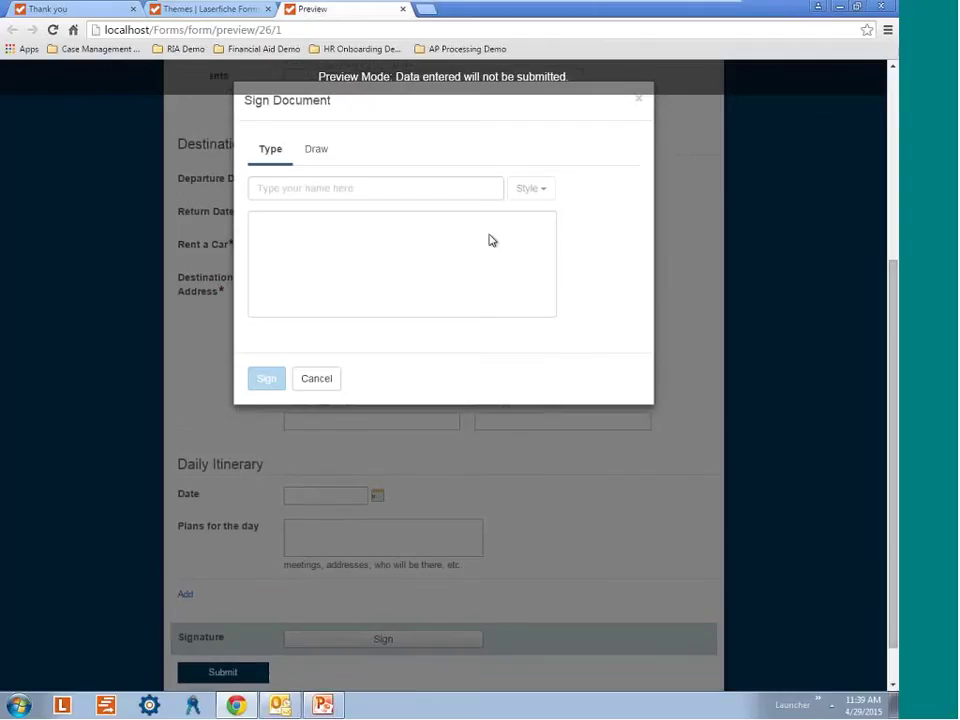
left_click(351, 190)
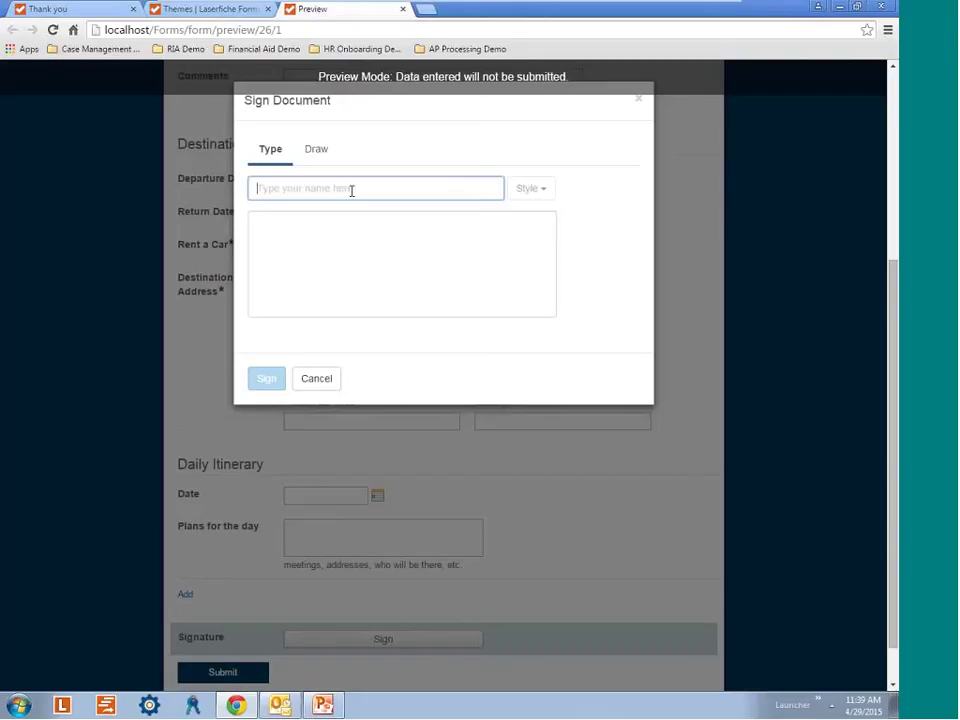
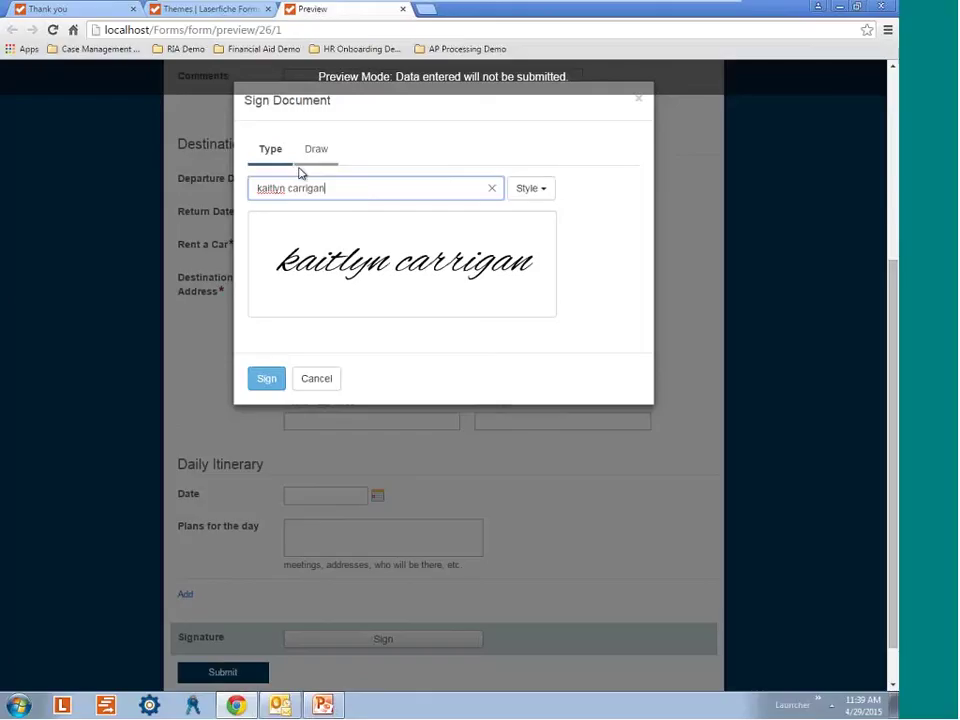
left_click(318, 150)
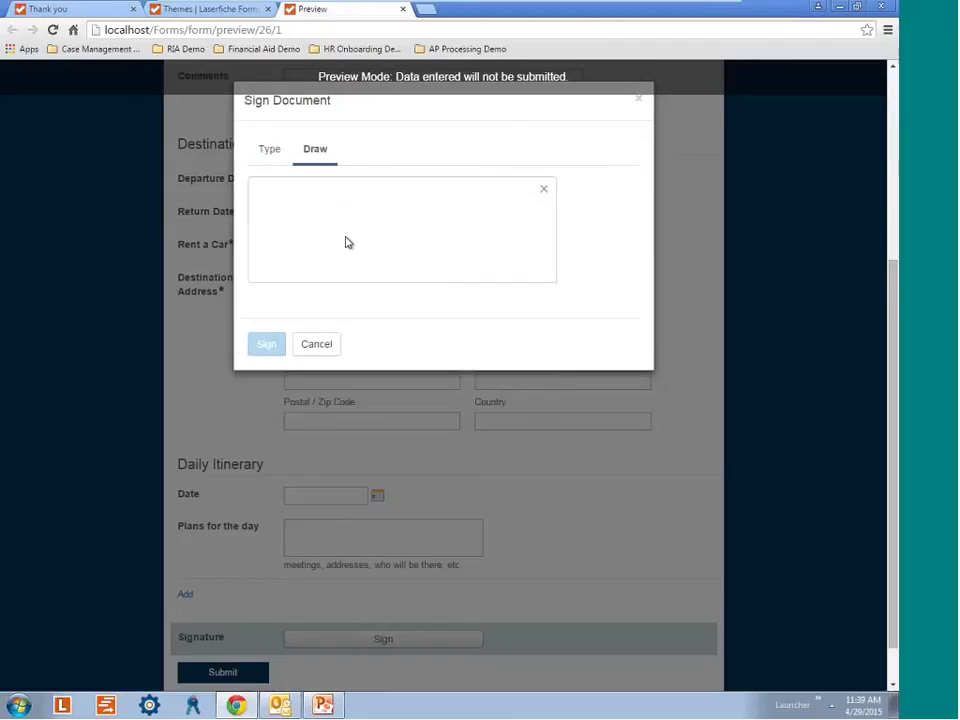
left_click_drag(268, 197, 344, 240)
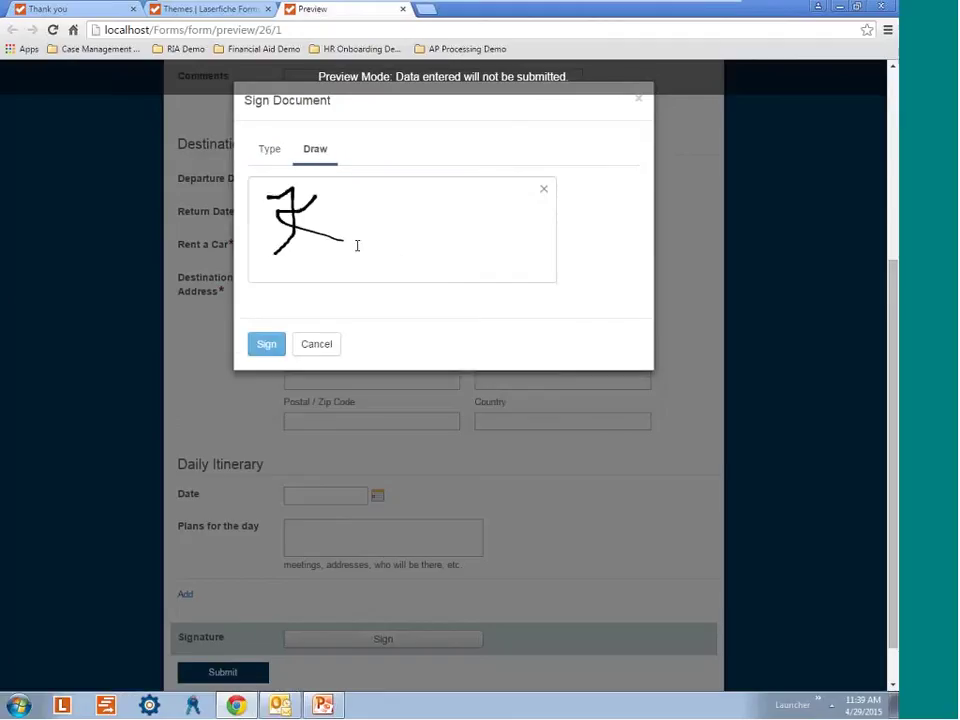
left_click_drag(359, 197, 397, 248)
left_click(280, 155)
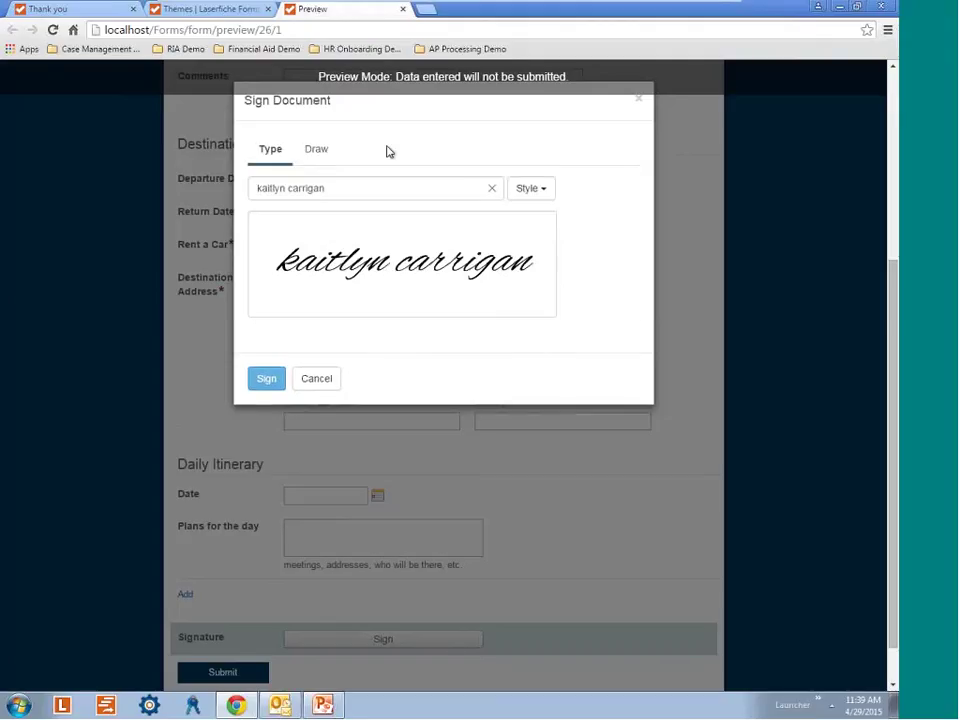
left_click(266, 379)
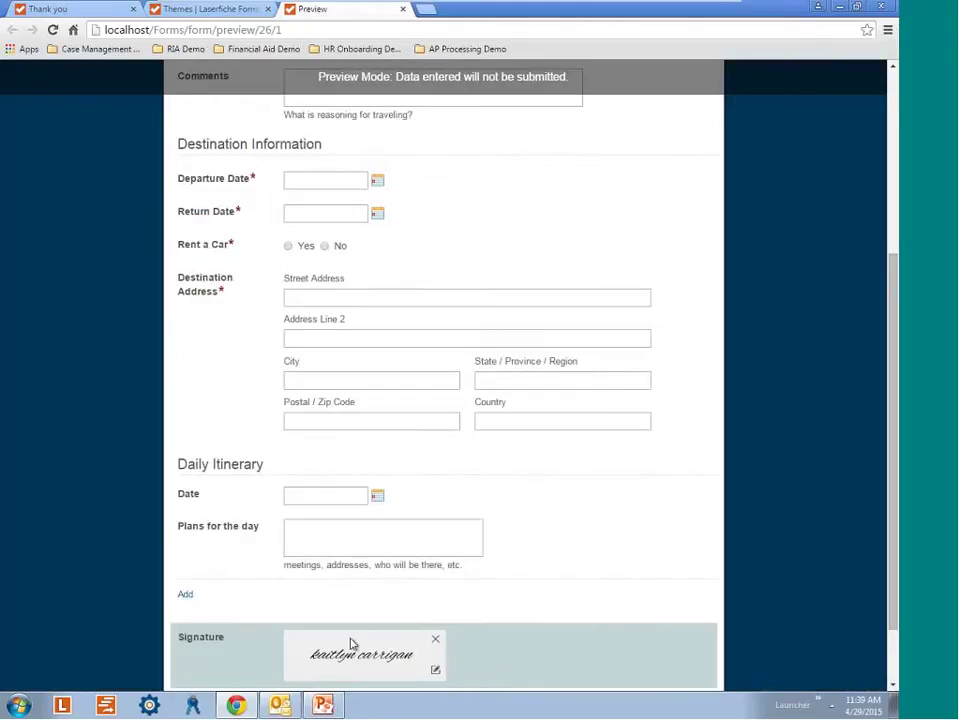
Re-sign the Signature field using the all-capitals script style.
scroll(350, 643, "down", 1)
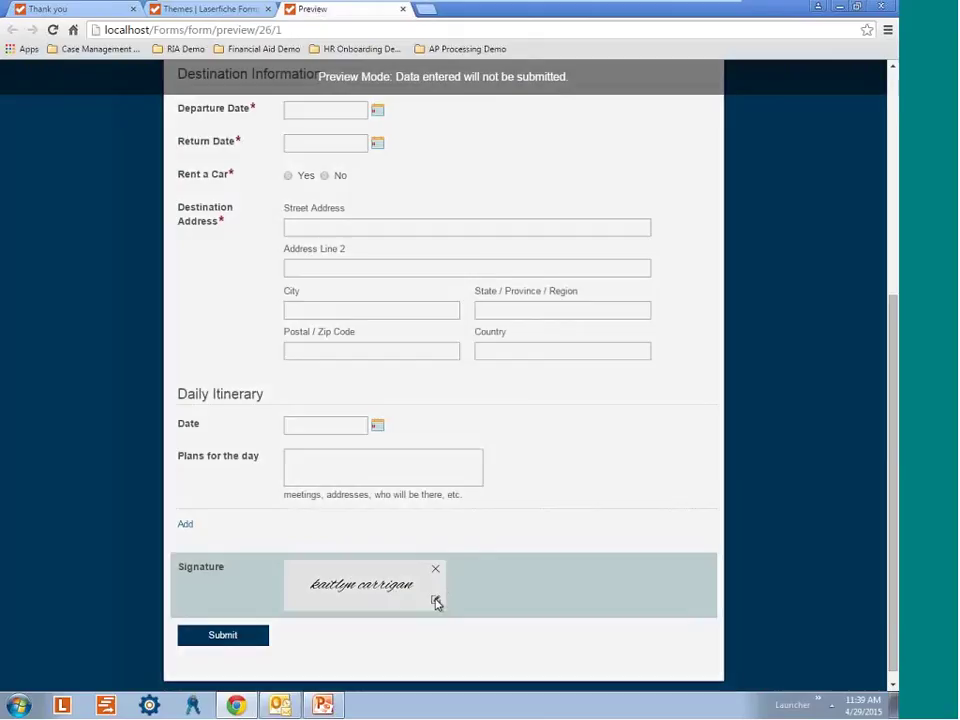
left_click(436, 600)
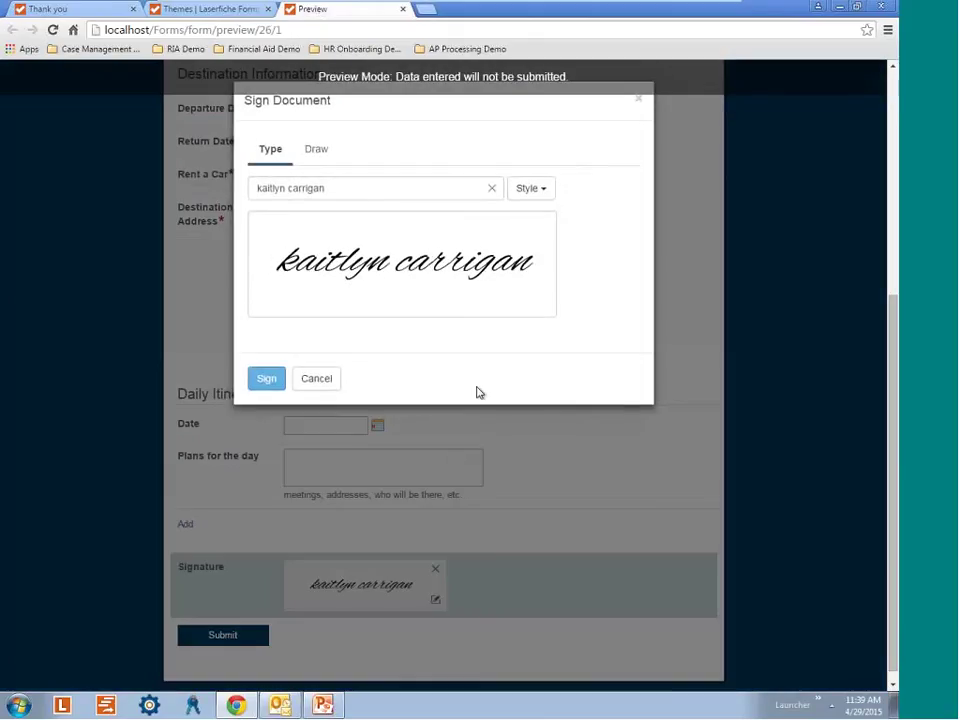
left_click(549, 192)
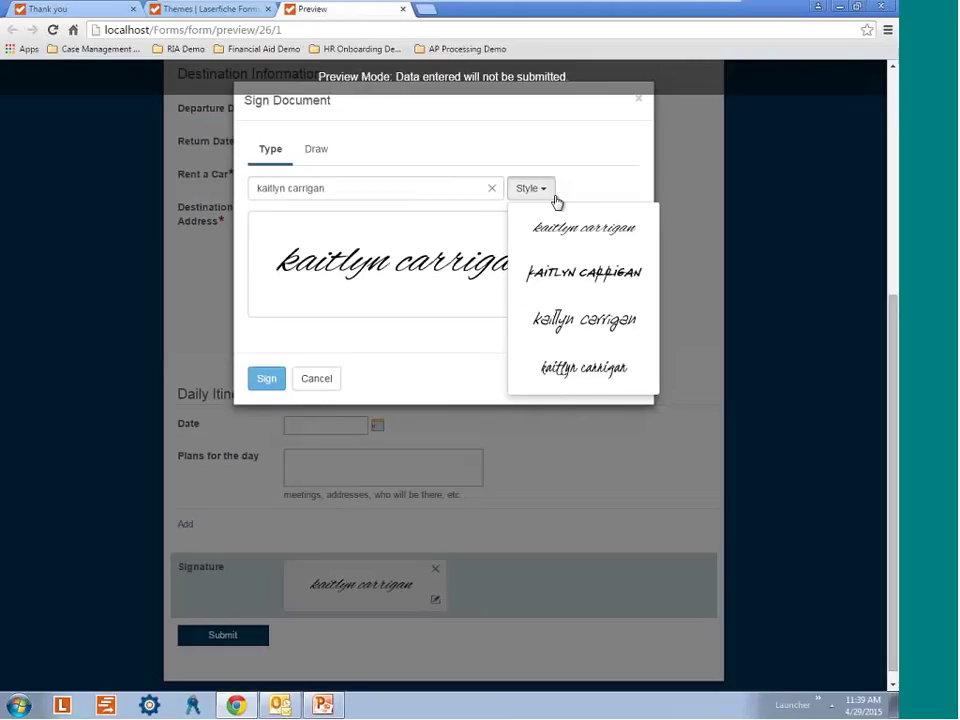
left_click(595, 272)
left_click(265, 378)
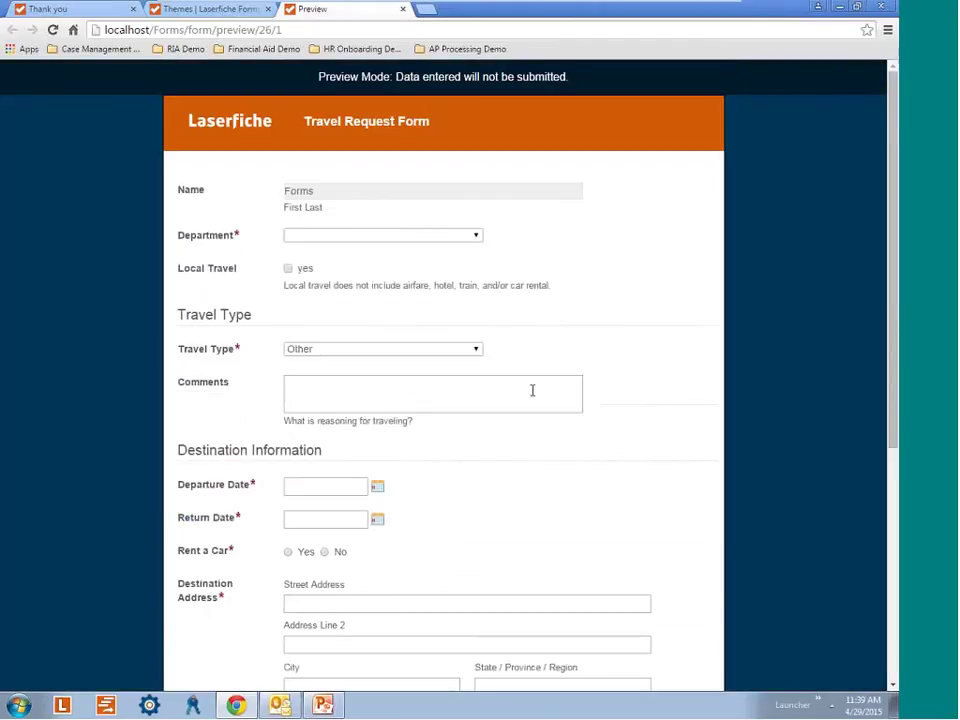
Return from the Themes page to the form's layout editor.
left_click(246, 12)
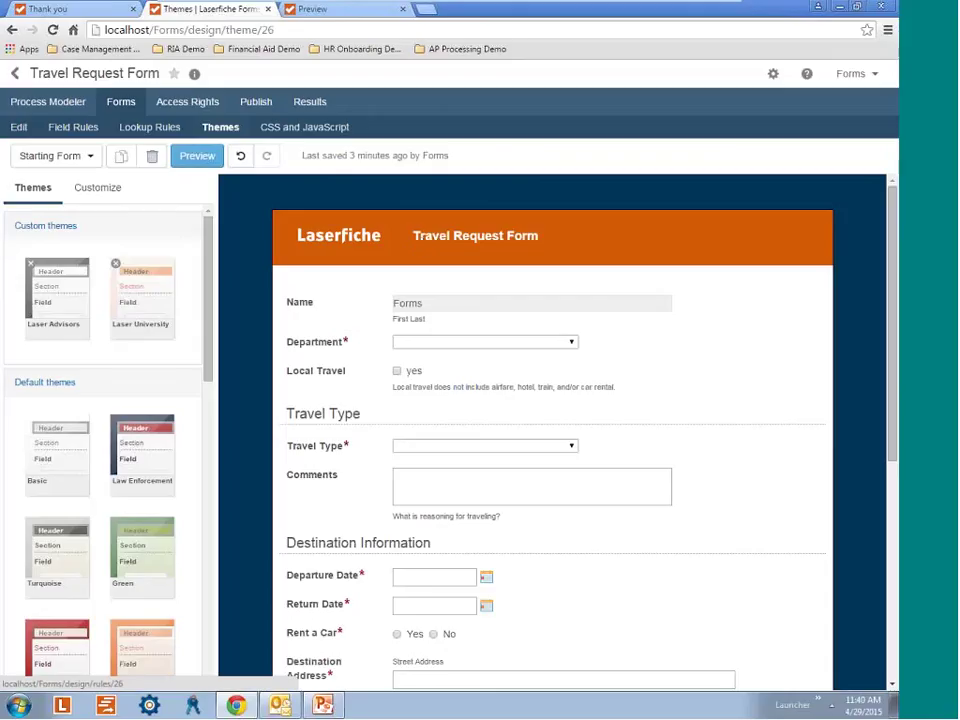
left_click(19, 127)
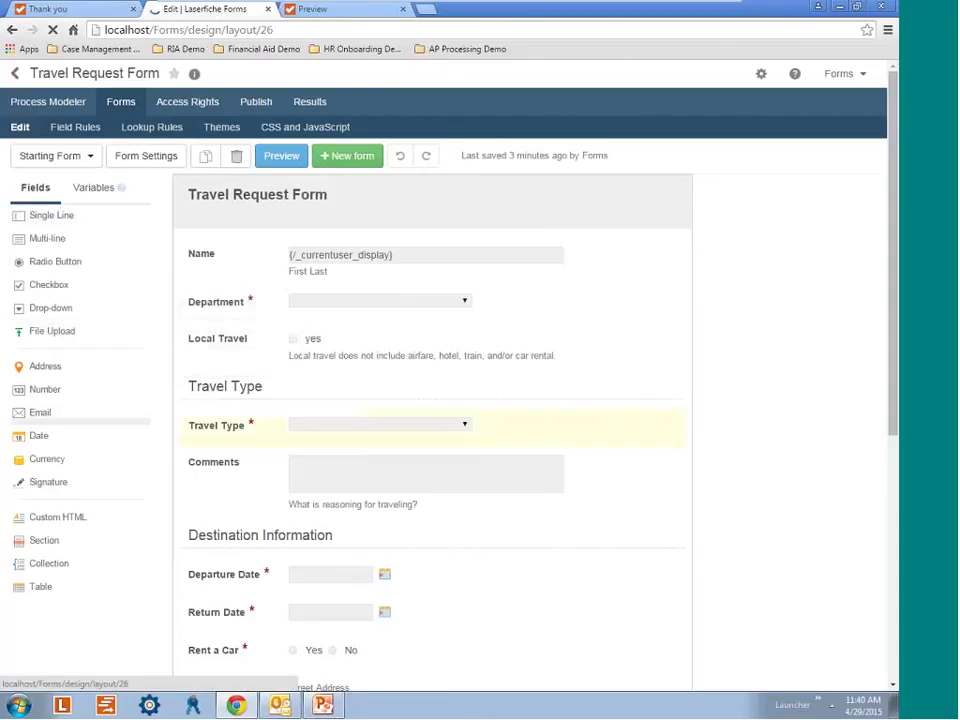
Add a File Upload field and position it directly above the Signature field.
scroll(251, 476, "down", 8)
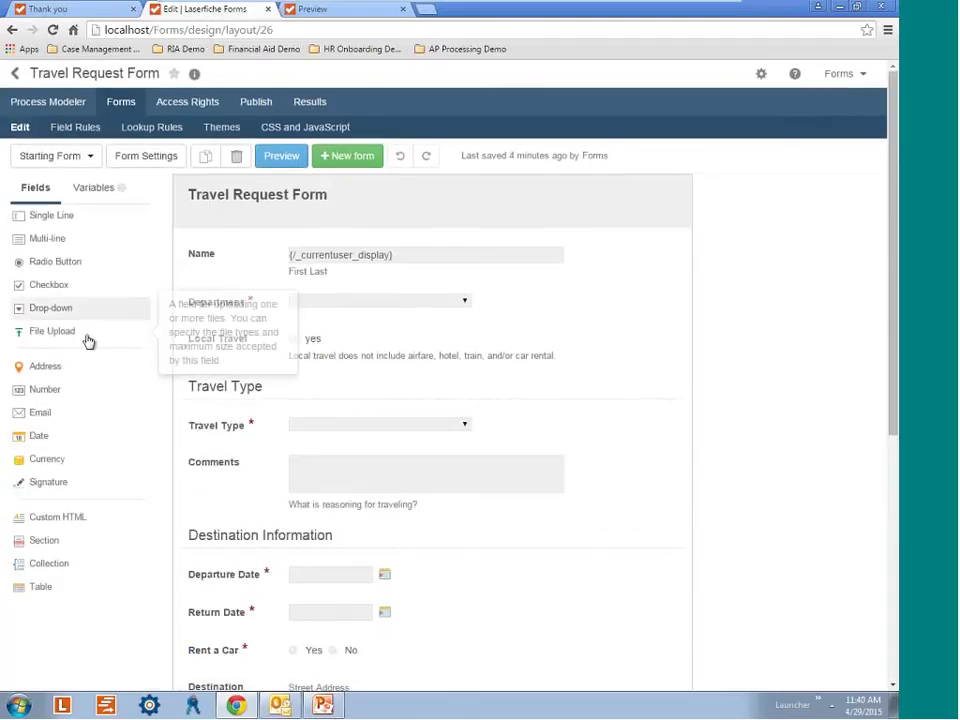
left_click(88, 342)
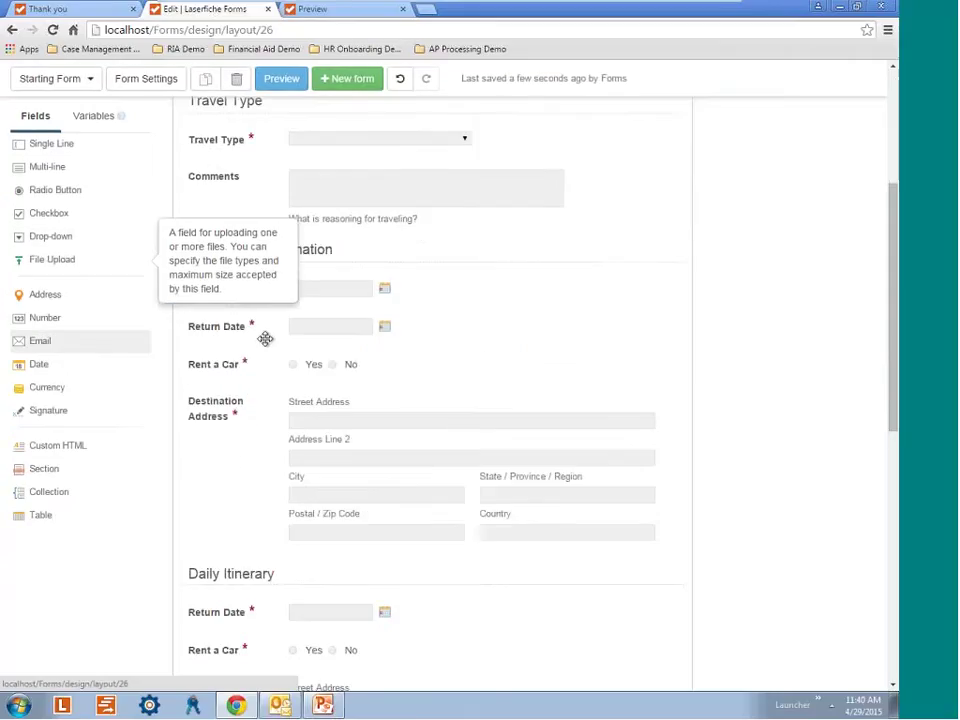
scroll(266, 527, "up", 3)
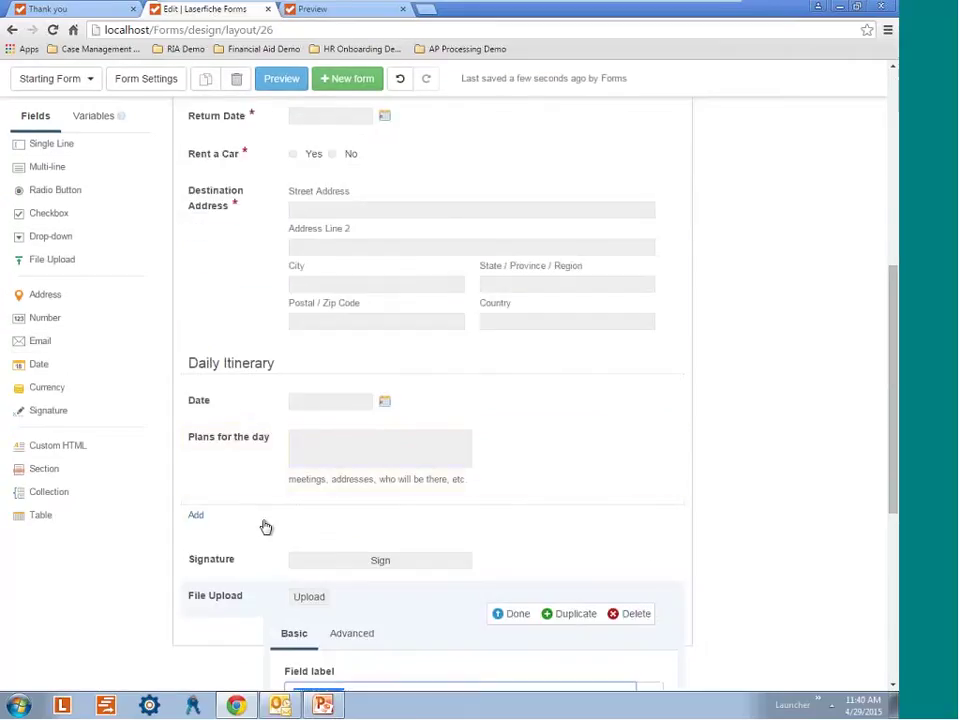
mouse_move(251, 606)
left_mouse_down()
mouse_move(248, 496)
mouse_move(246, 510)
left_mouse_up()
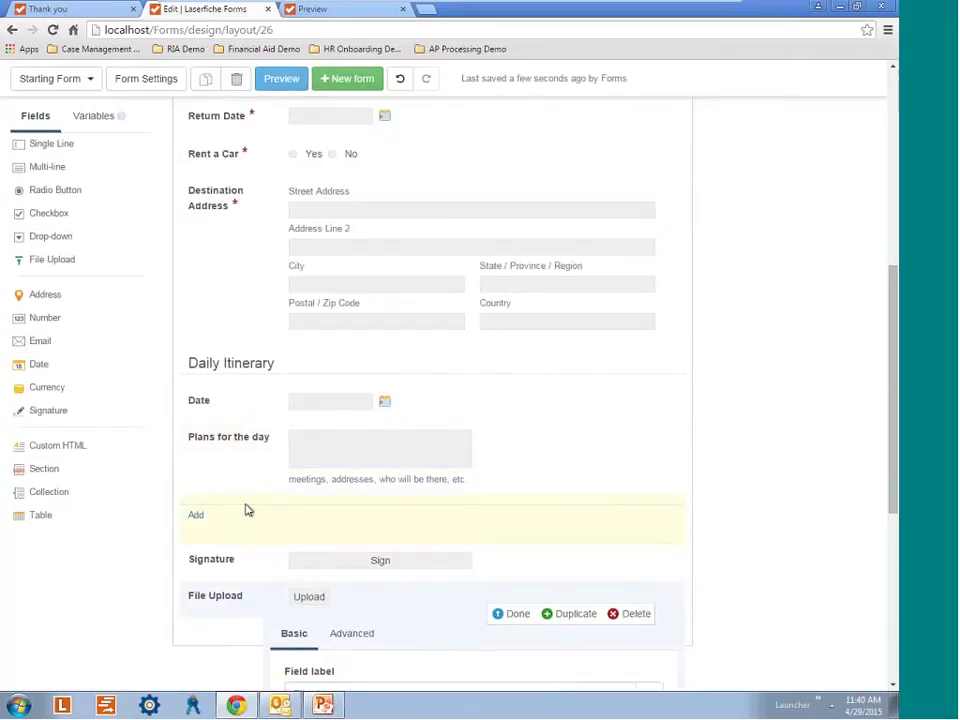
left_click(477, 145)
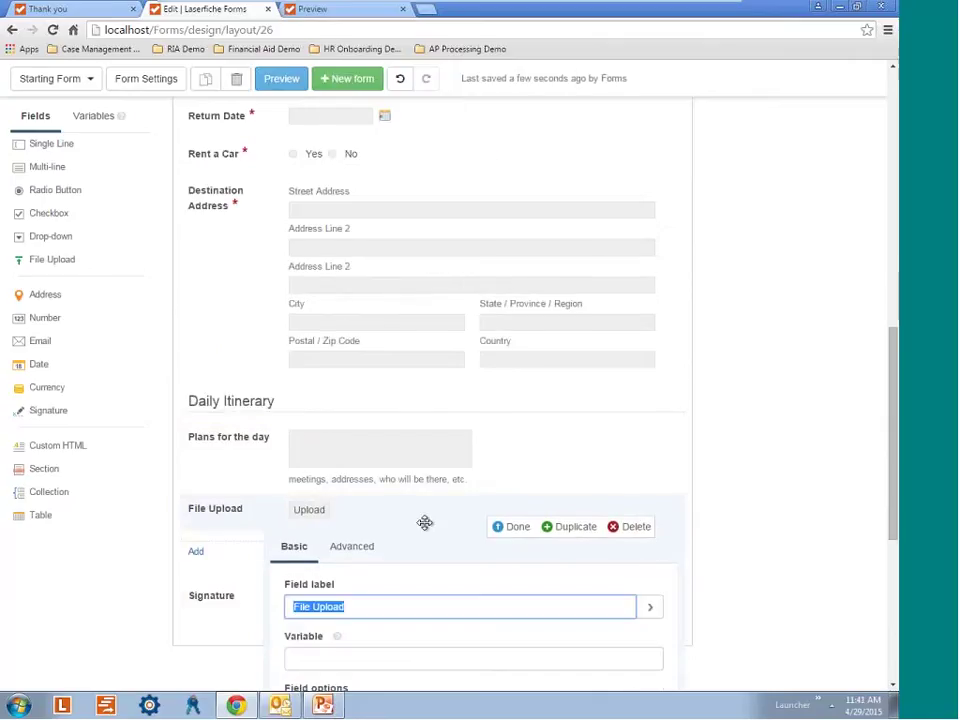
left_click(518, 529)
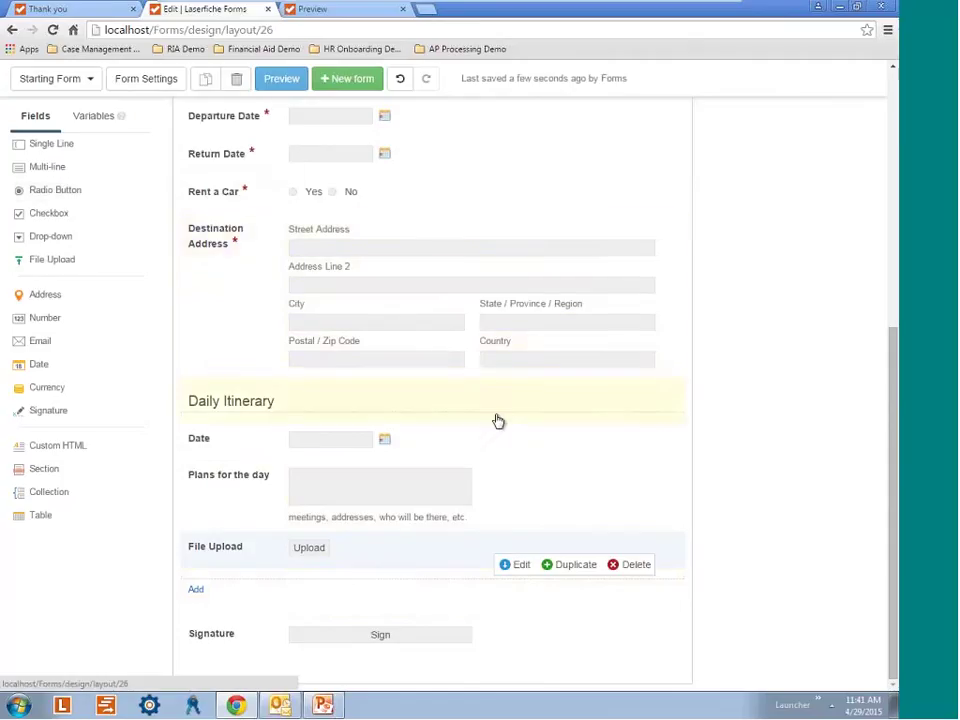
scroll(395, 422, "up", 5)
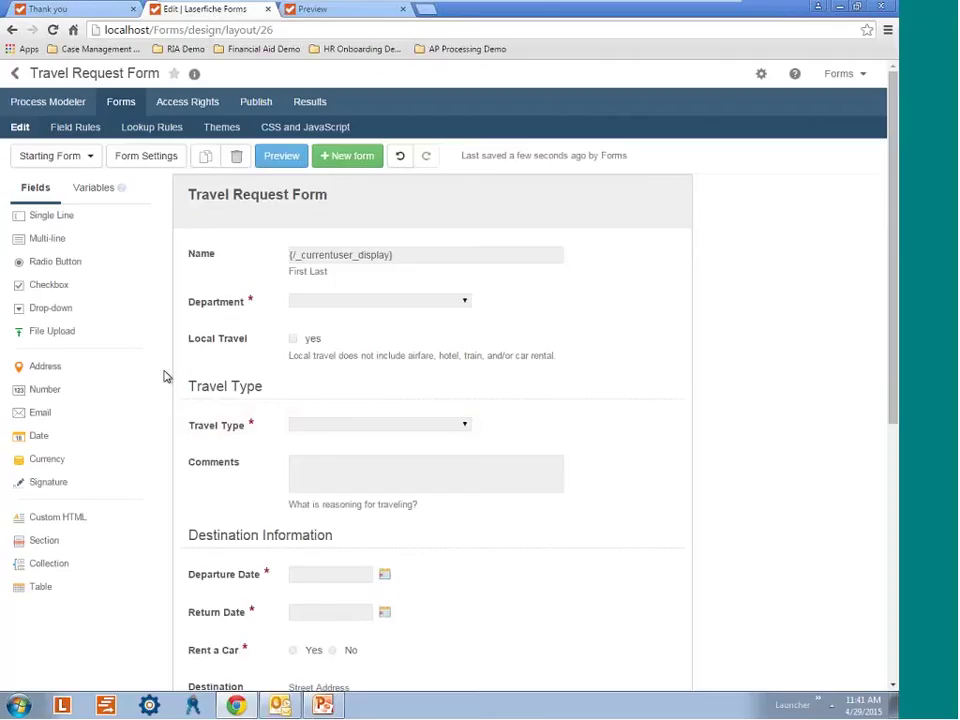
Look over the CSS/JavaScript editor and the Comments field's advanced settings without changing them.
left_click(315, 133)
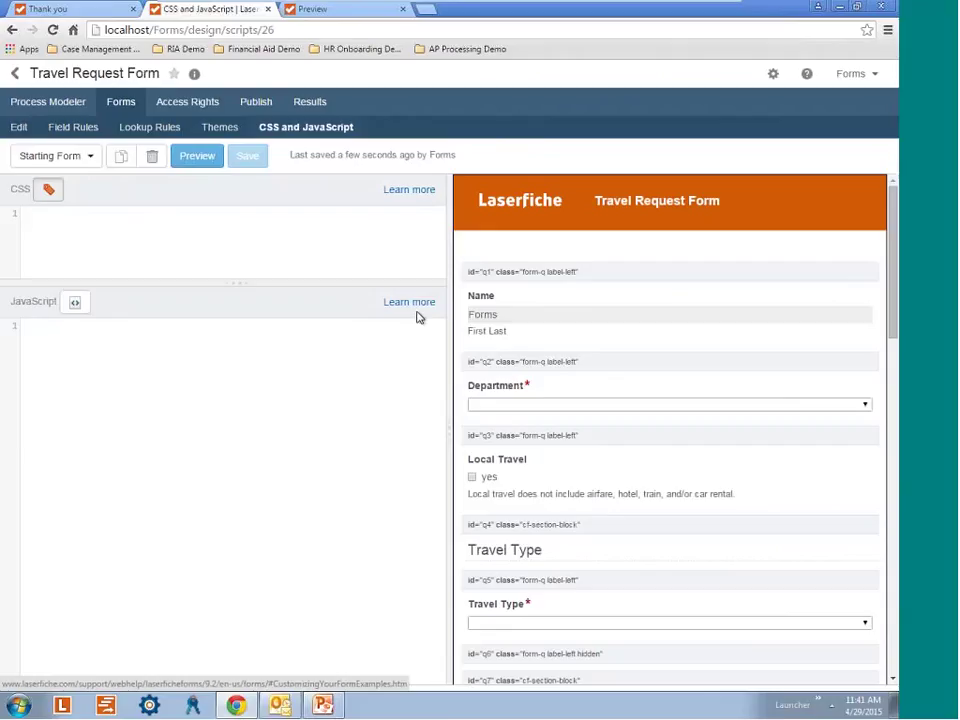
key("alt+Left")
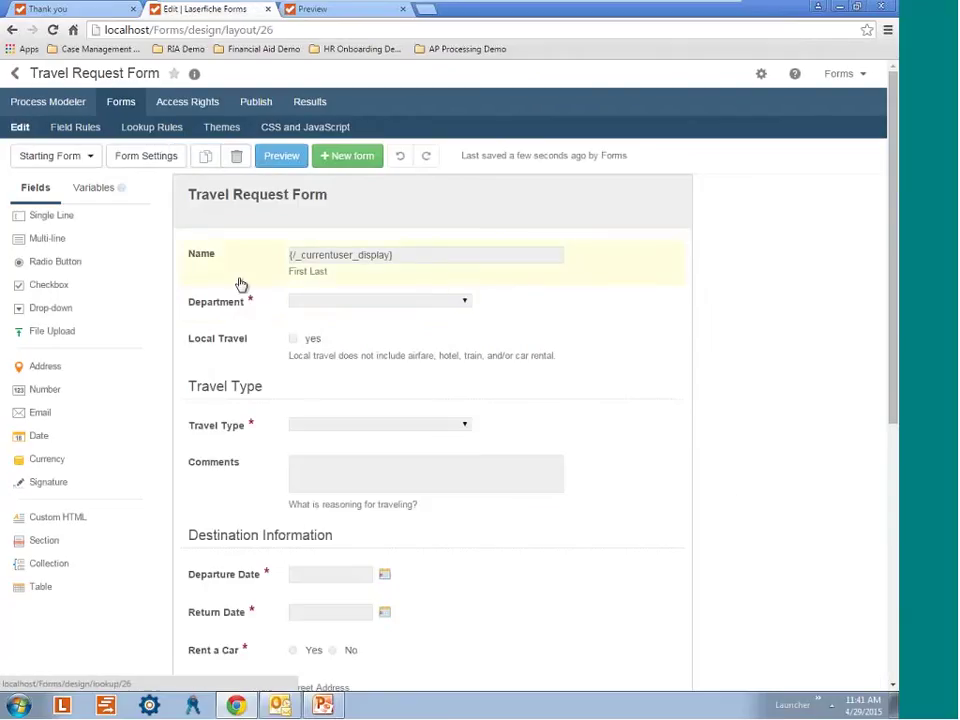
left_click(489, 474)
left_click(518, 516)
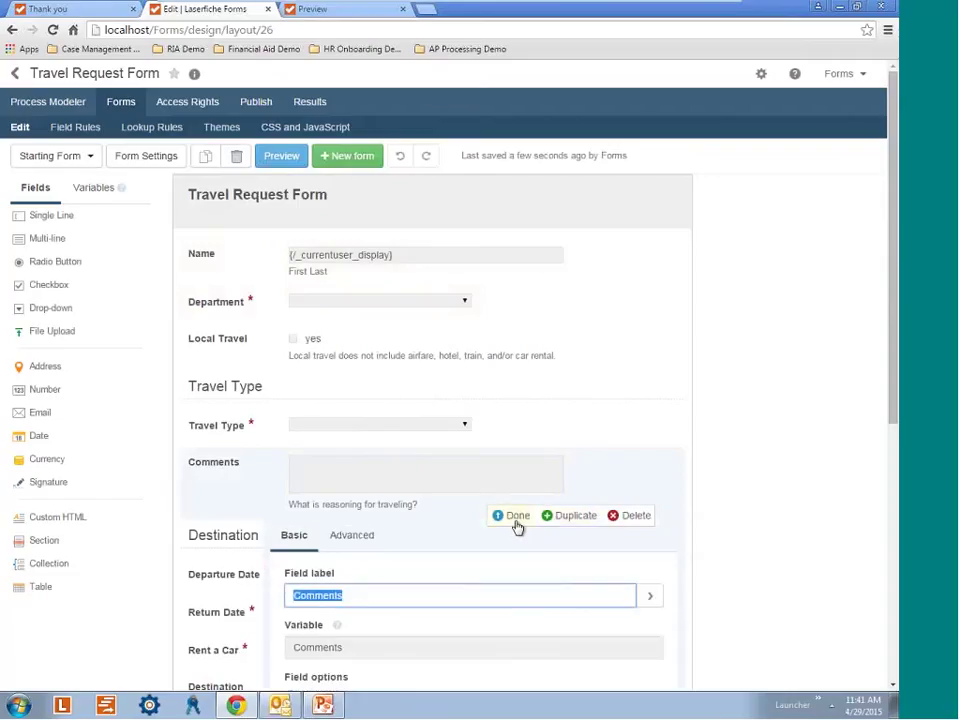
scroll(392, 489, "down", 1)
scroll(303, 474, "down", 1)
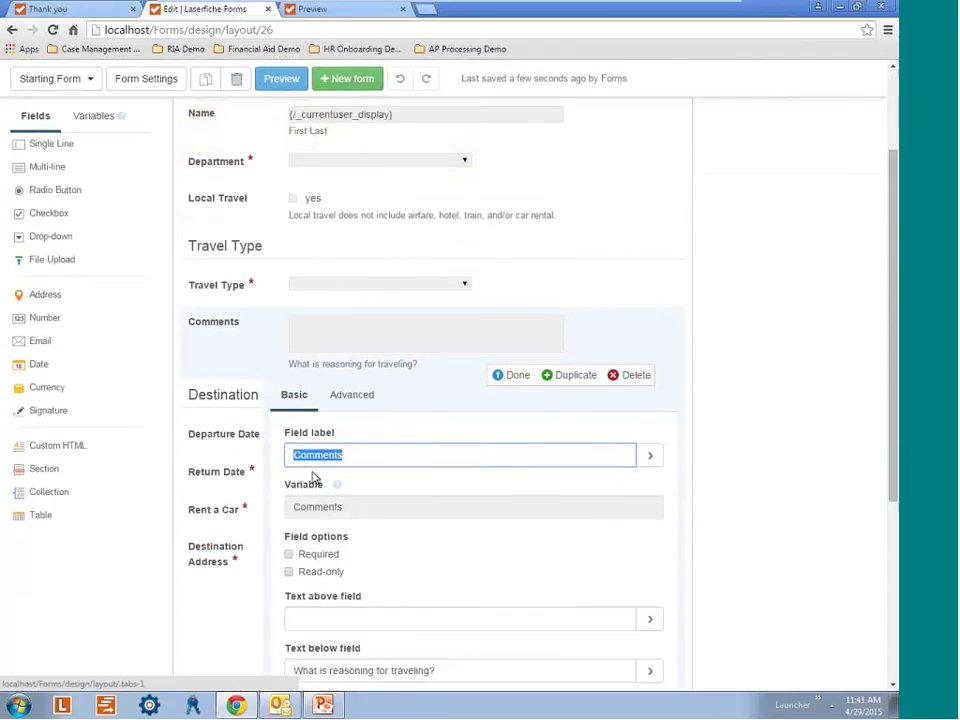
left_click(352, 394)
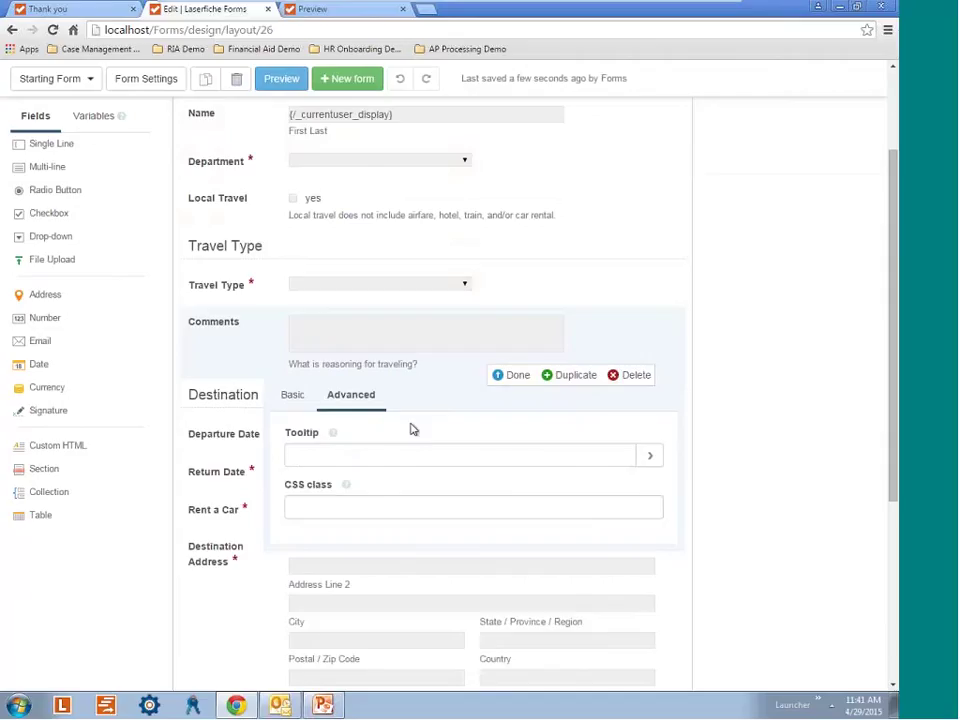
left_click(300, 396)
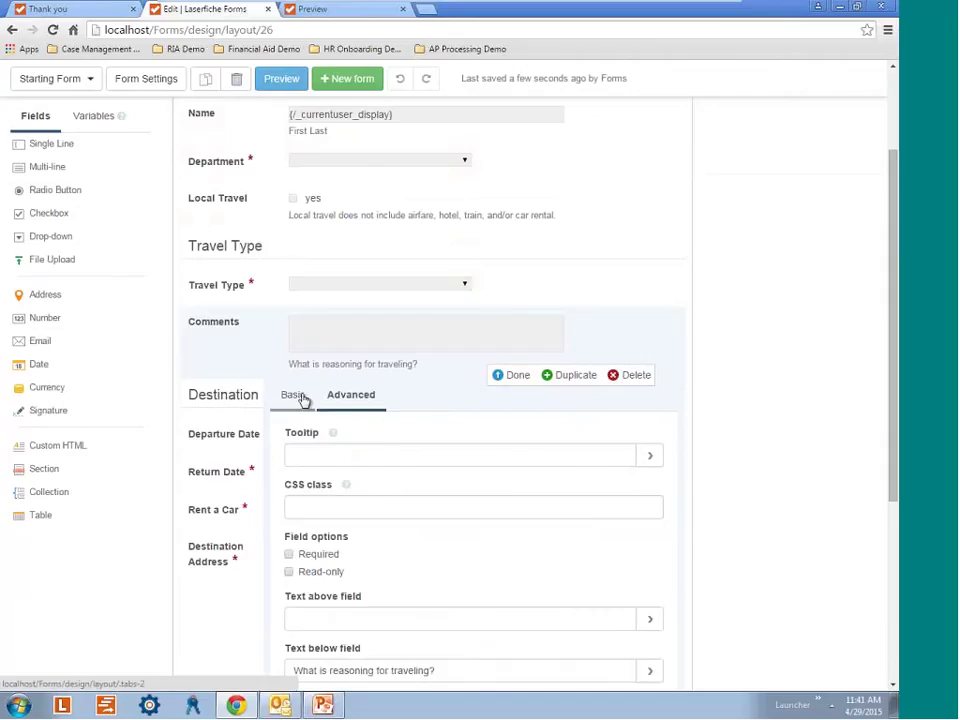
left_click(508, 377)
scroll(715, 486, "up", 2)
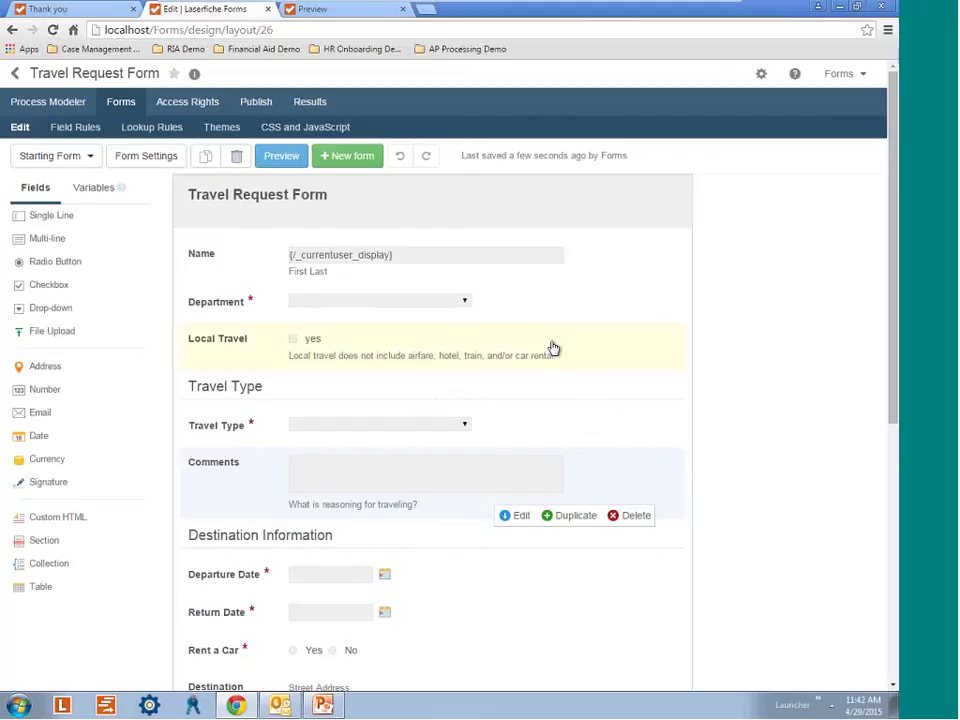
scroll(572, 377, "down", 1)
scroll(534, 326, "up", 1)
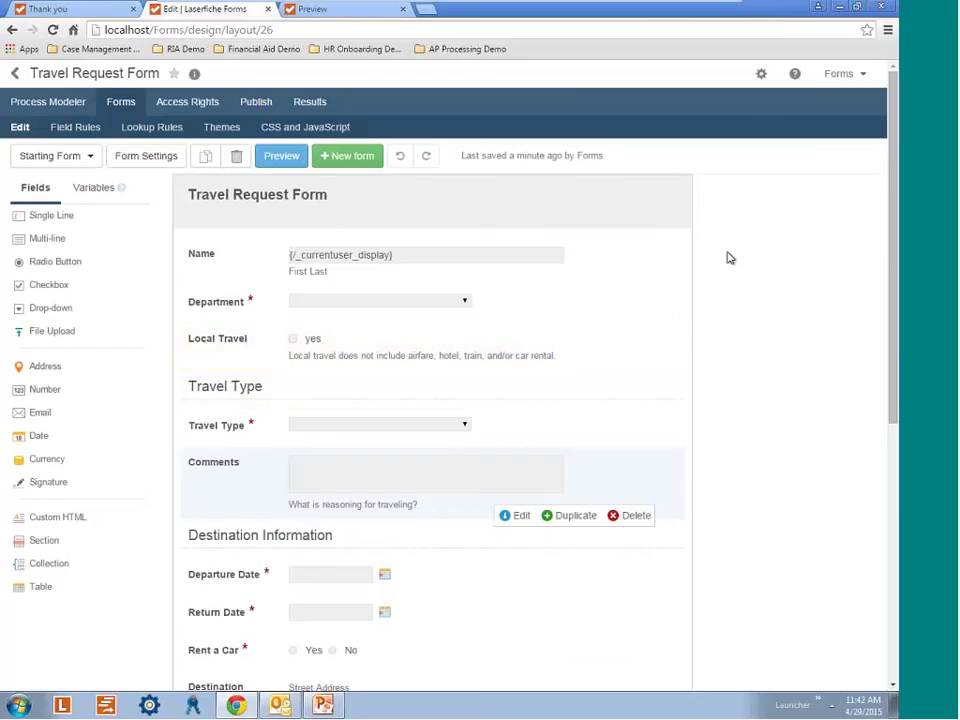
Minimize the browser and run the PowerPoint slide show to the Warmerdam Packing slide.
left_click(838, 7)
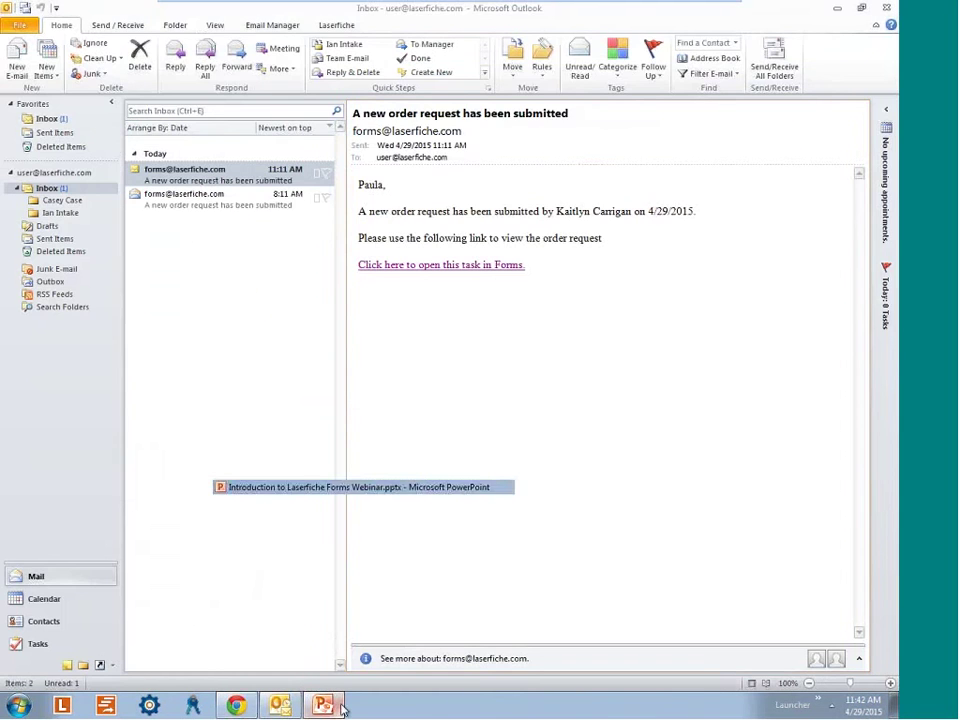
left_click(322, 705)
left_click(69, 56)
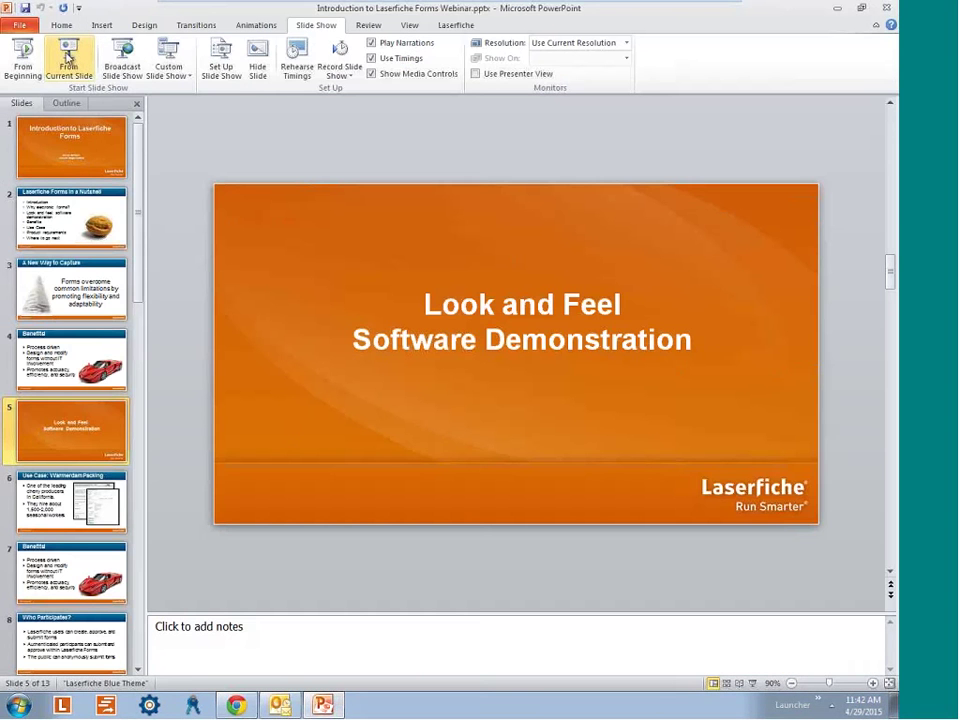
left_click(224, 299)
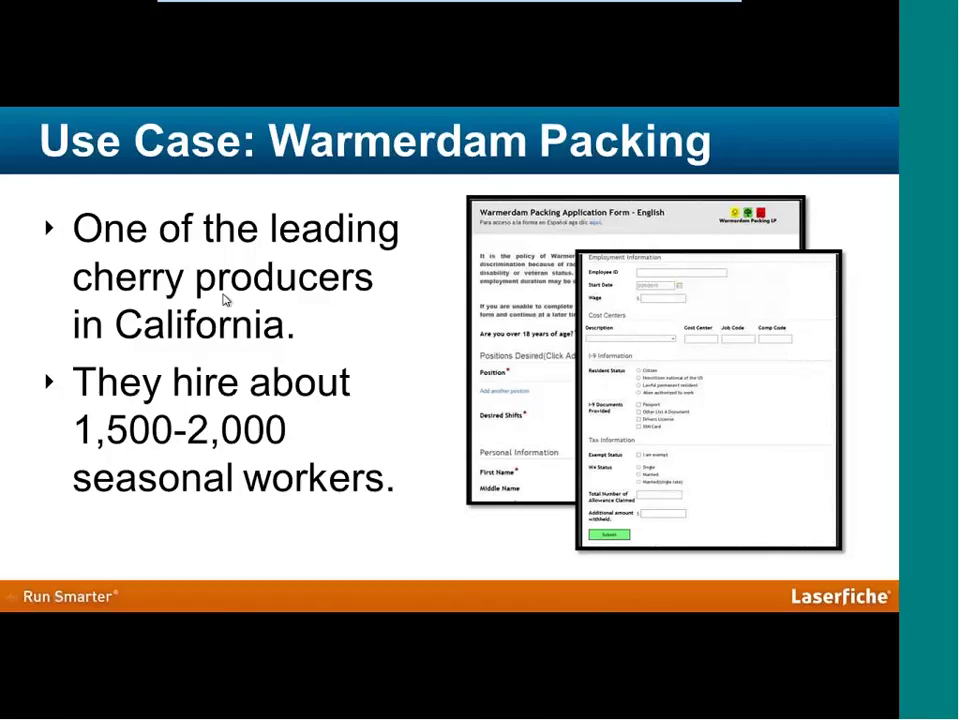